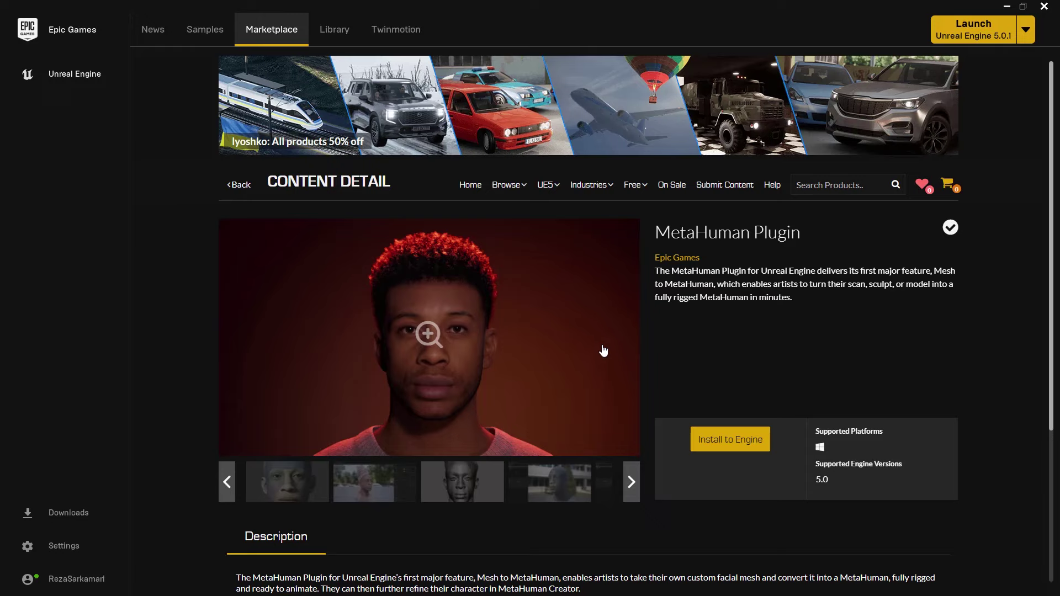
Step: Confirm the MetaHuman Plugin is already installed to the engine, then minimize the Epic Games Launcher
{"action": "left_click", "coordinate": [723, 450]}
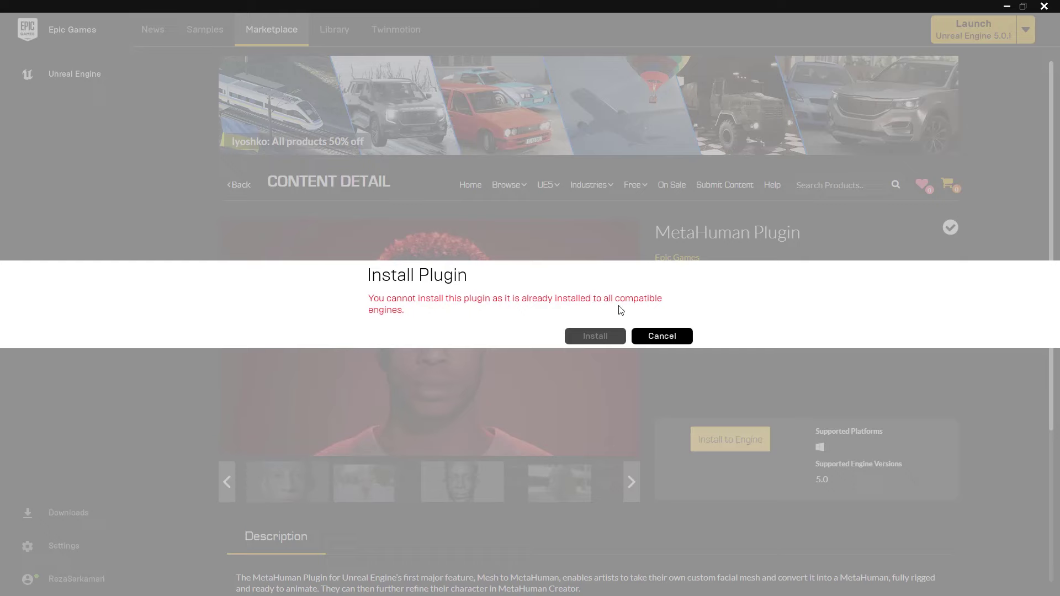
{"action": "left_click", "coordinate": [663, 337]}
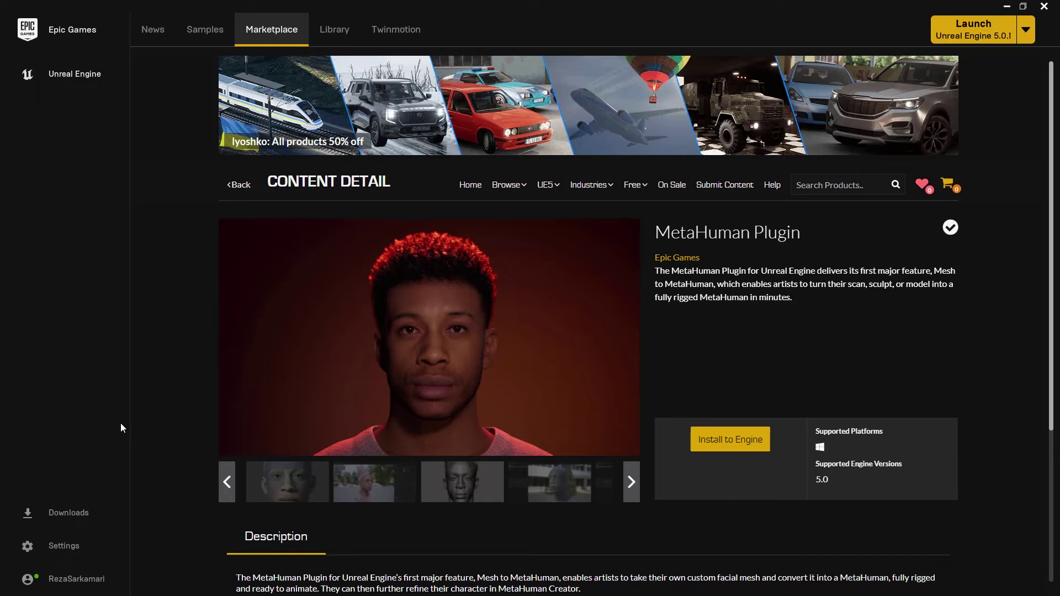
{"action": "left_click", "coordinate": [1006, 6]}
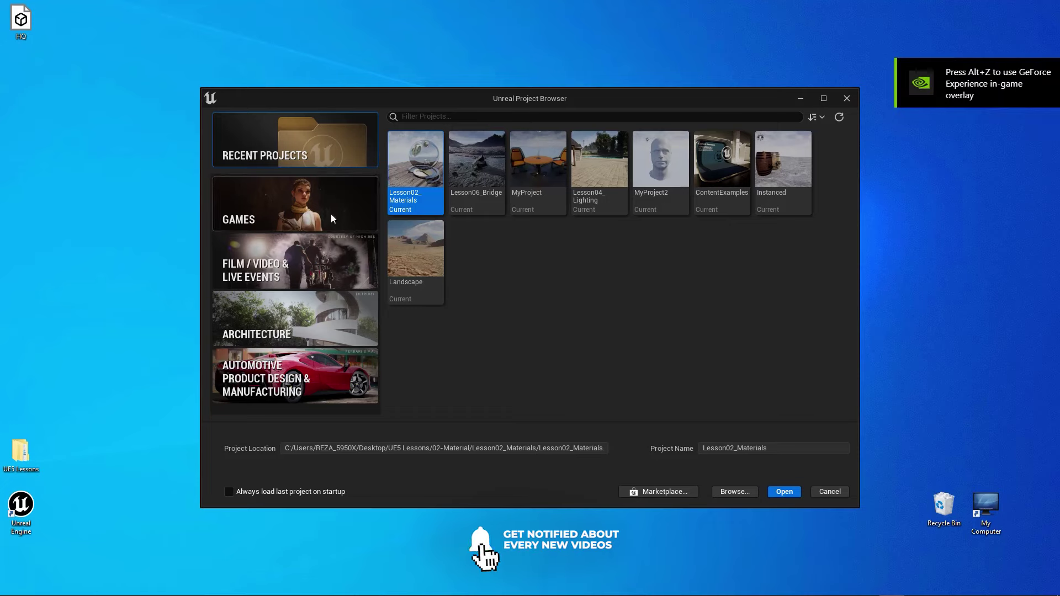
Step: Create a Blank Film / Video & Live Events project named Metahuman
{"action": "left_click", "coordinate": [324, 266]}
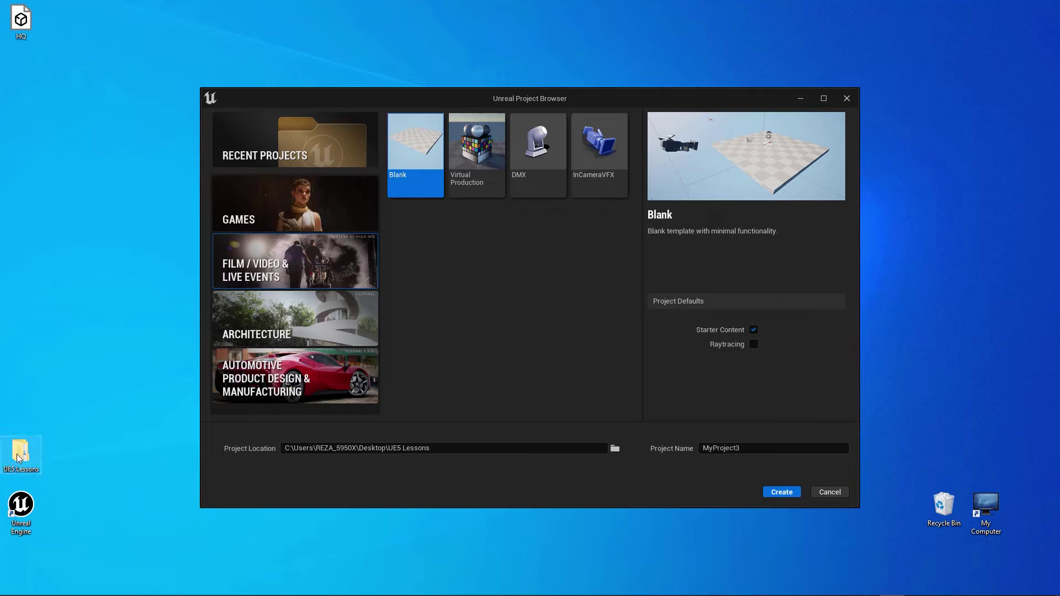
{"action": "left_click_drag", "start_coordinate": [745, 449], "coordinate": [587, 457]}
{"action": "type", "text": "Metahuman"}
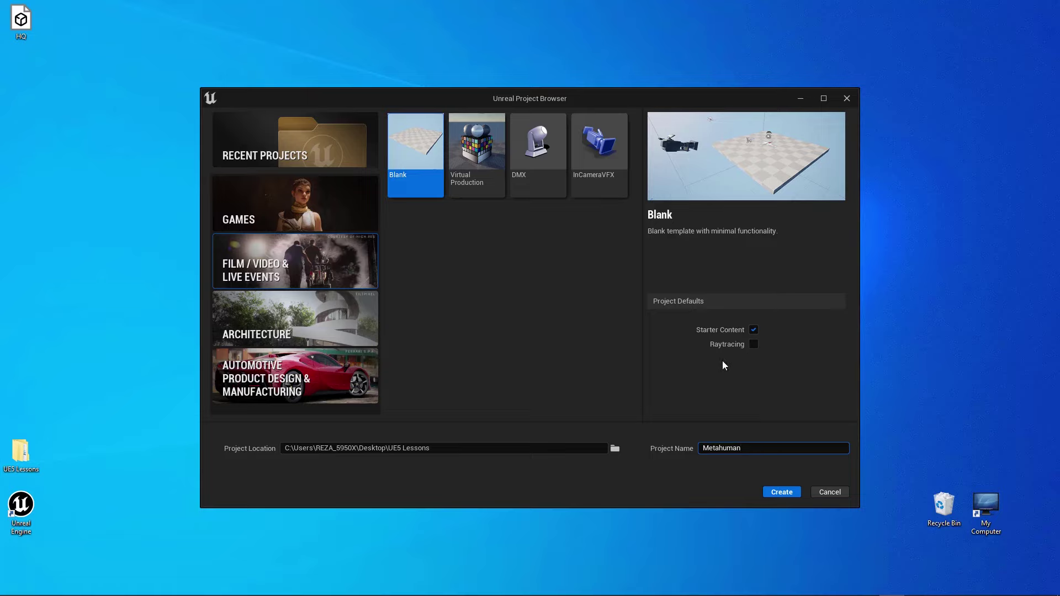
{"action": "left_click", "coordinate": [782, 492]}
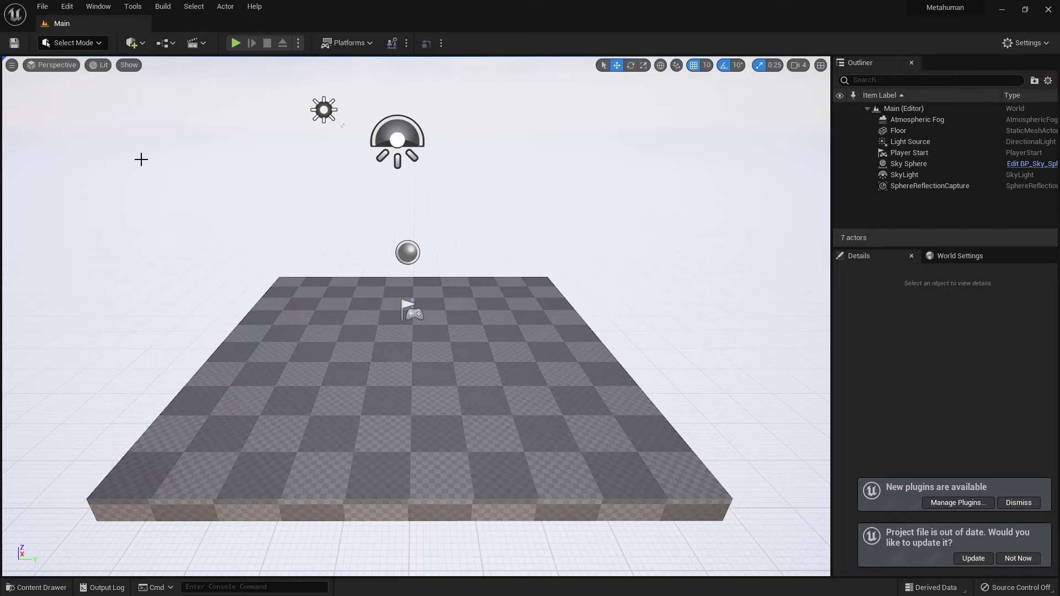
Step: Enable the experimental MetaHuman plugin, update the project file and restart the editor
{"action": "left_click", "coordinate": [67, 6]}
{"action": "left_click", "coordinate": [94, 180]}
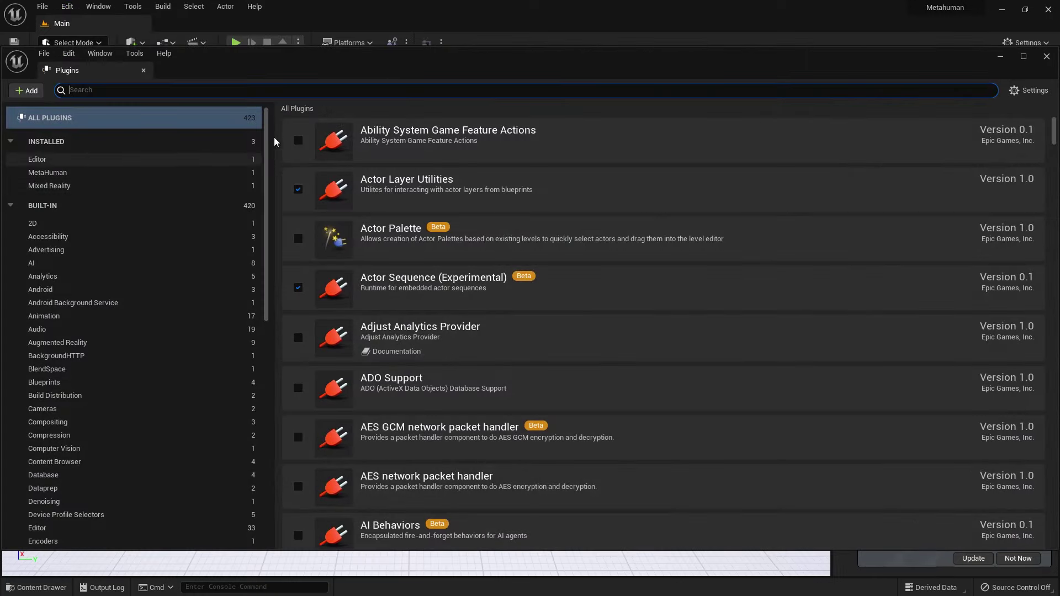
{"action": "type", "text": "human"}
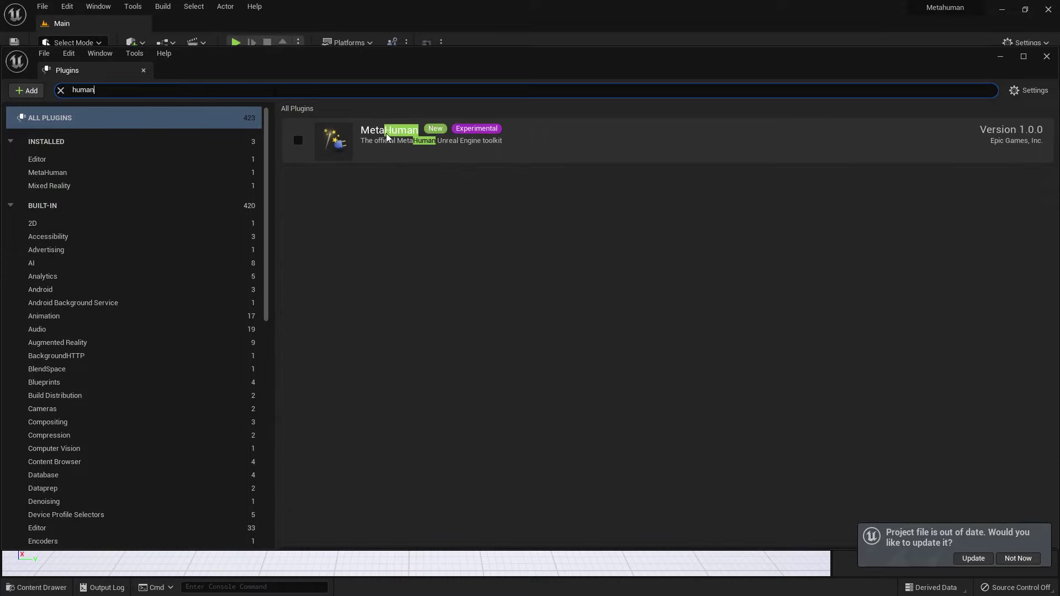
{"action": "left_click", "coordinate": [299, 140]}
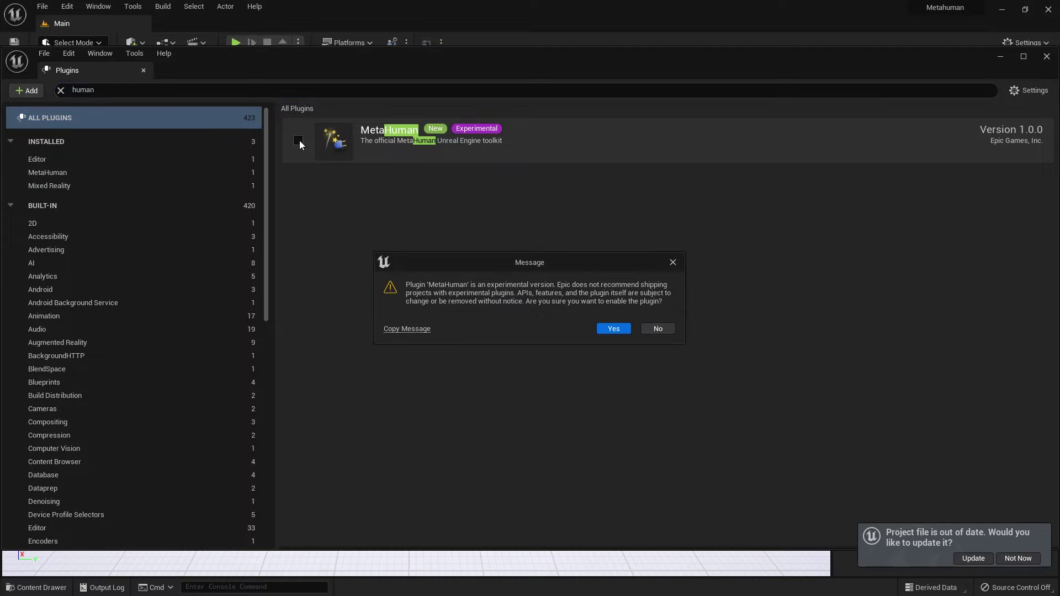
{"action": "left_click", "coordinate": [607, 329]}
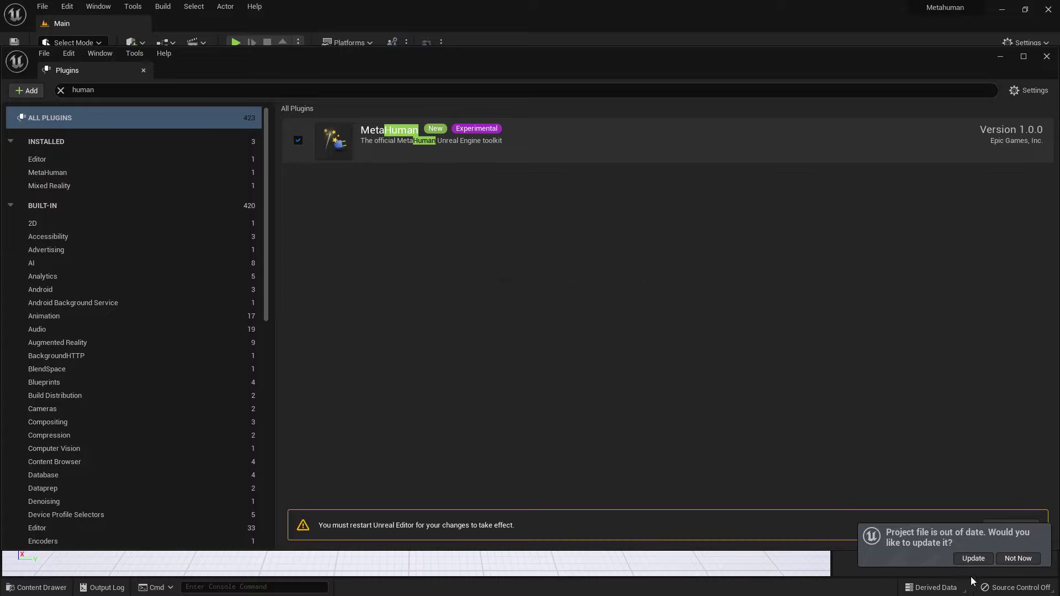
{"action": "left_click", "coordinate": [972, 558]}
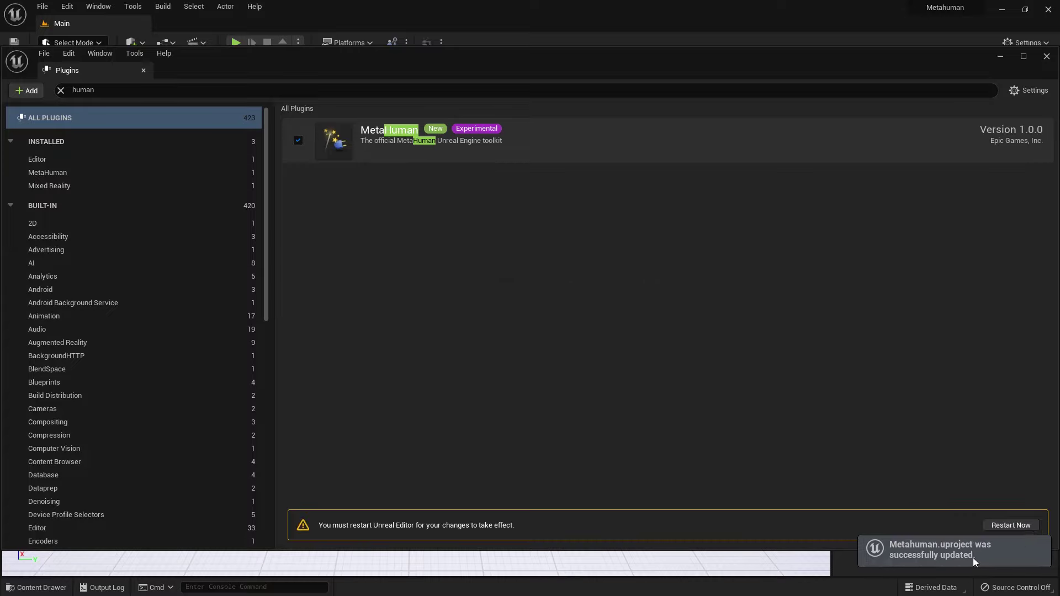
{"action": "left_click", "coordinate": [1006, 526]}
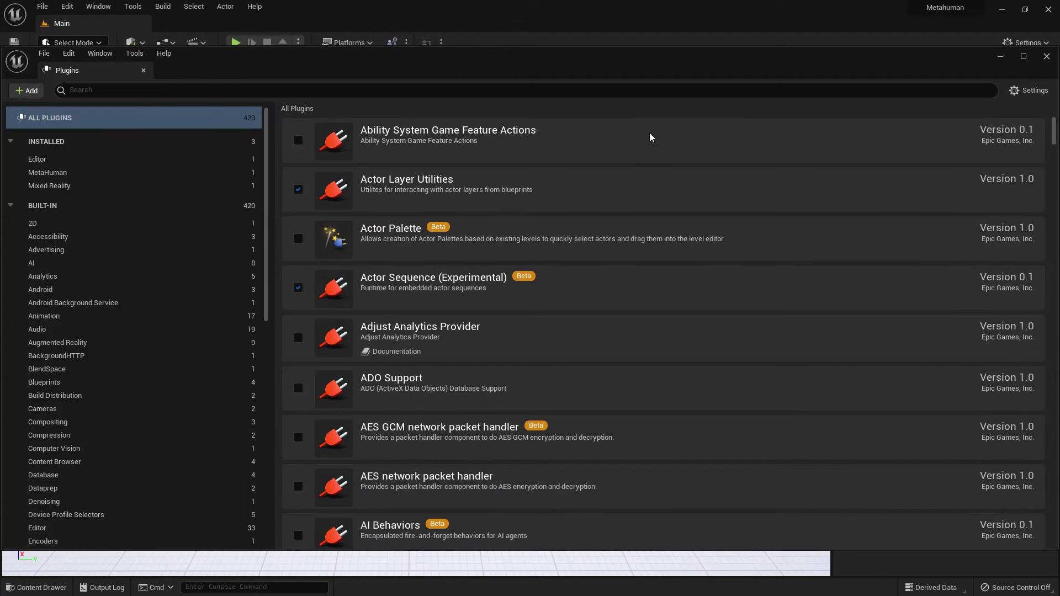
Step: Close the Plugins window and launch Quixel Bridge from the Add menu
{"action": "left_click", "coordinate": [1046, 58]}
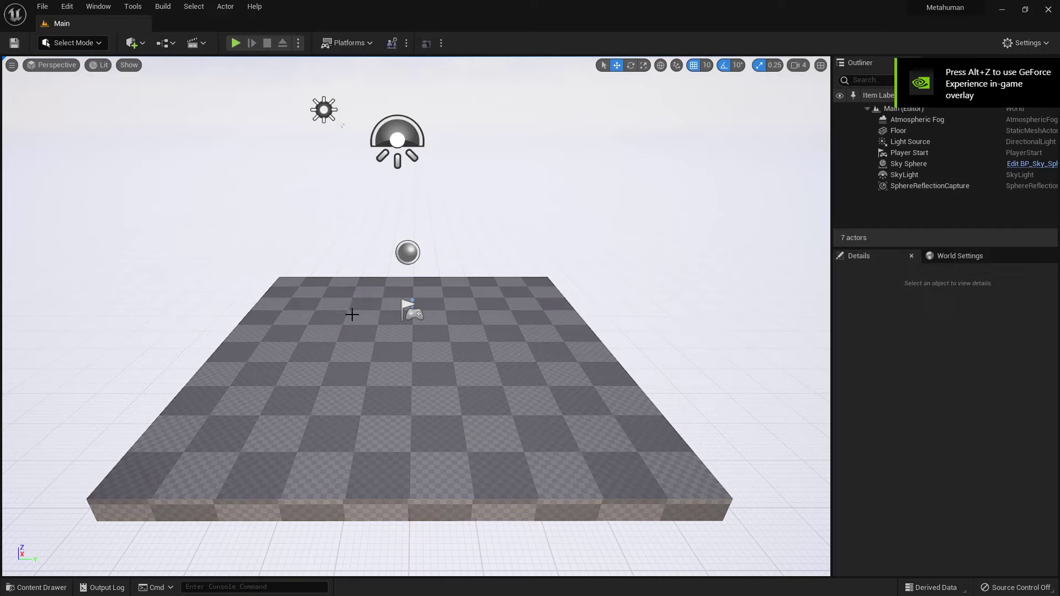
{"action": "left_click", "coordinate": [145, 43]}
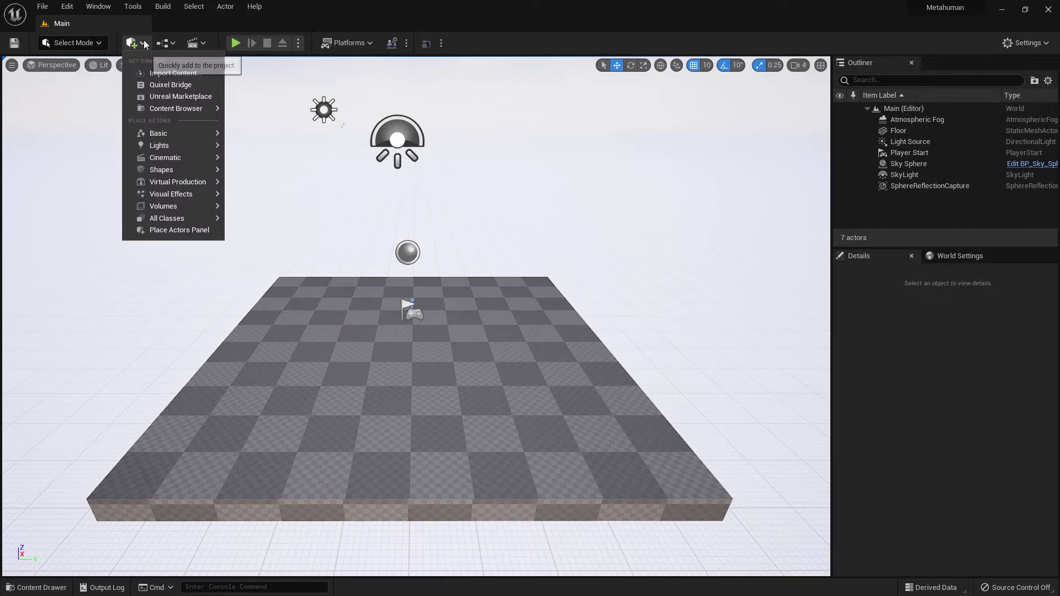
{"action": "left_click", "coordinate": [162, 85]}
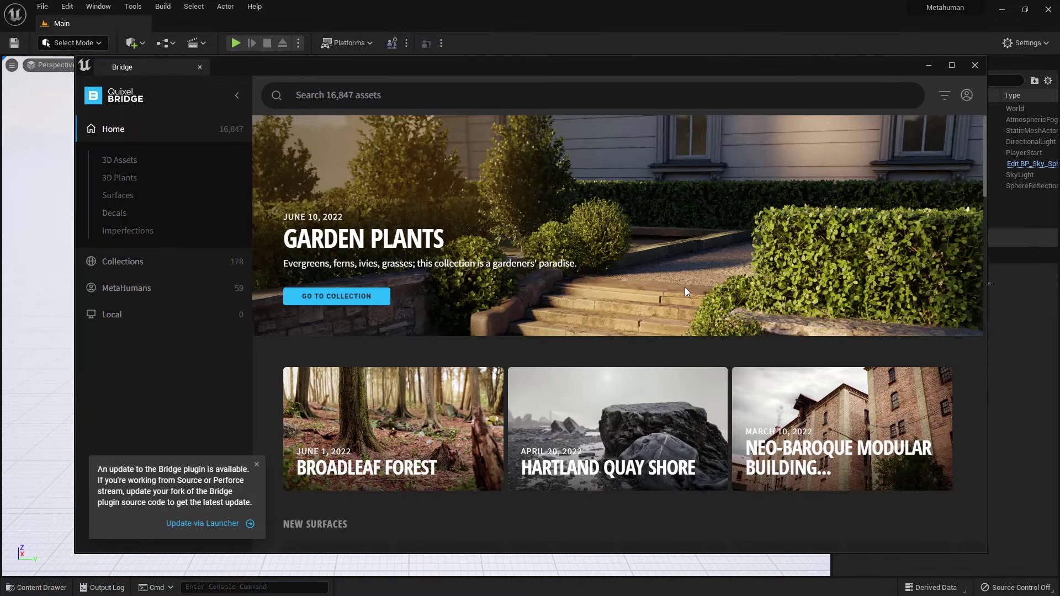
Step: Sign in to Quixel Bridge with the linked Epic account, verify it, and close Bridge
{"action": "left_click", "coordinate": [966, 97]}
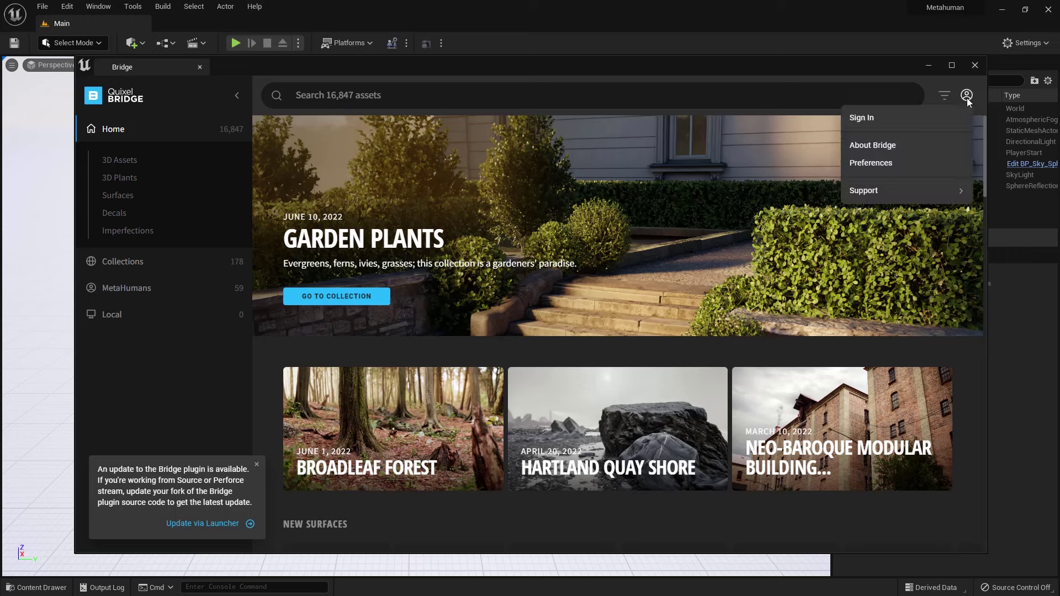
{"action": "left_click", "coordinate": [923, 118]}
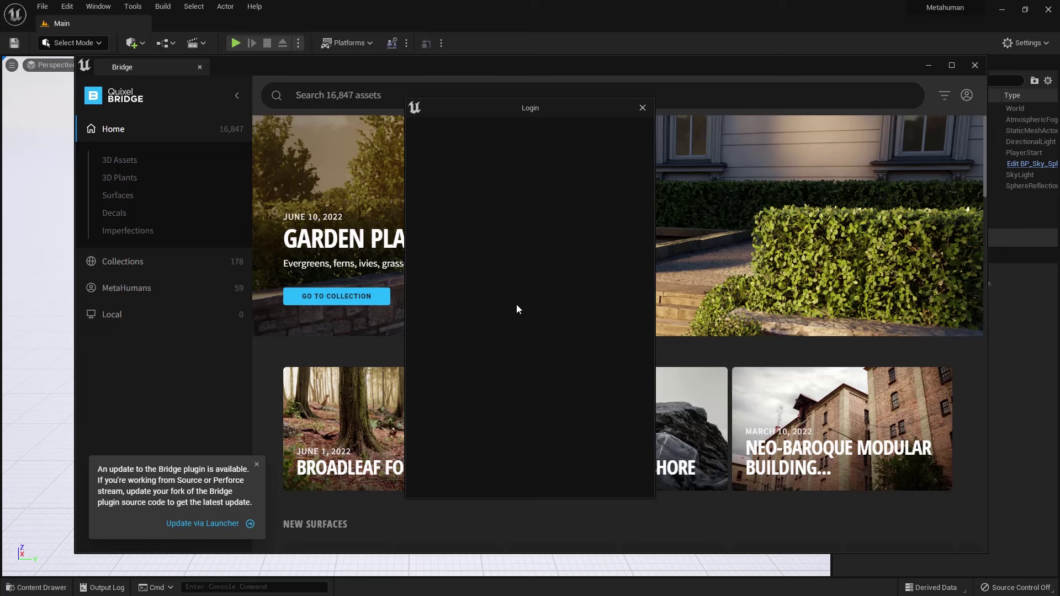
{"action": "left_click", "coordinate": [518, 327]}
{"action": "left_click", "coordinate": [641, 108]}
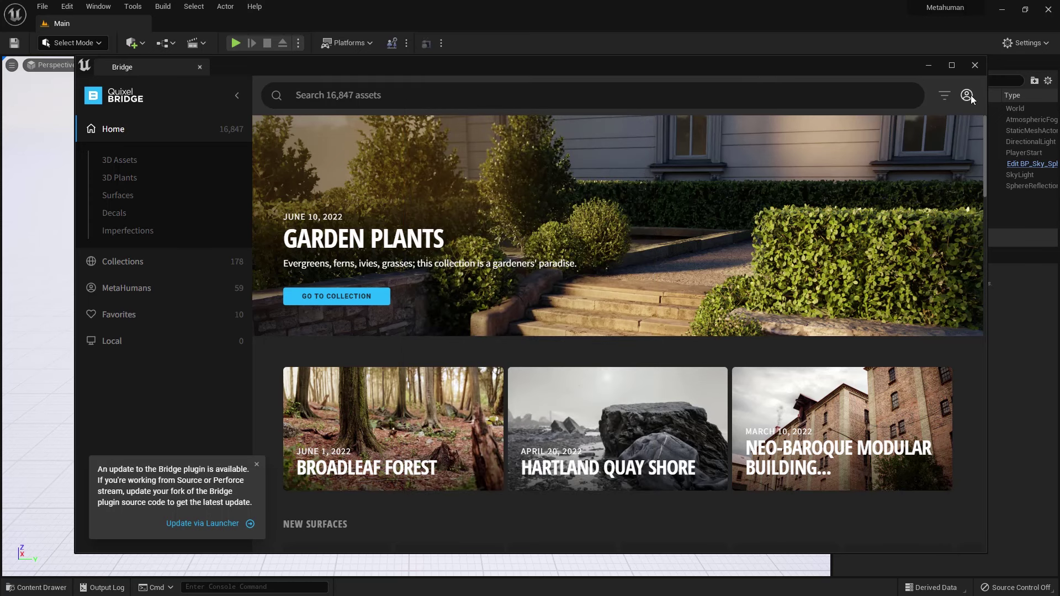
{"action": "left_click", "coordinate": [966, 95]}
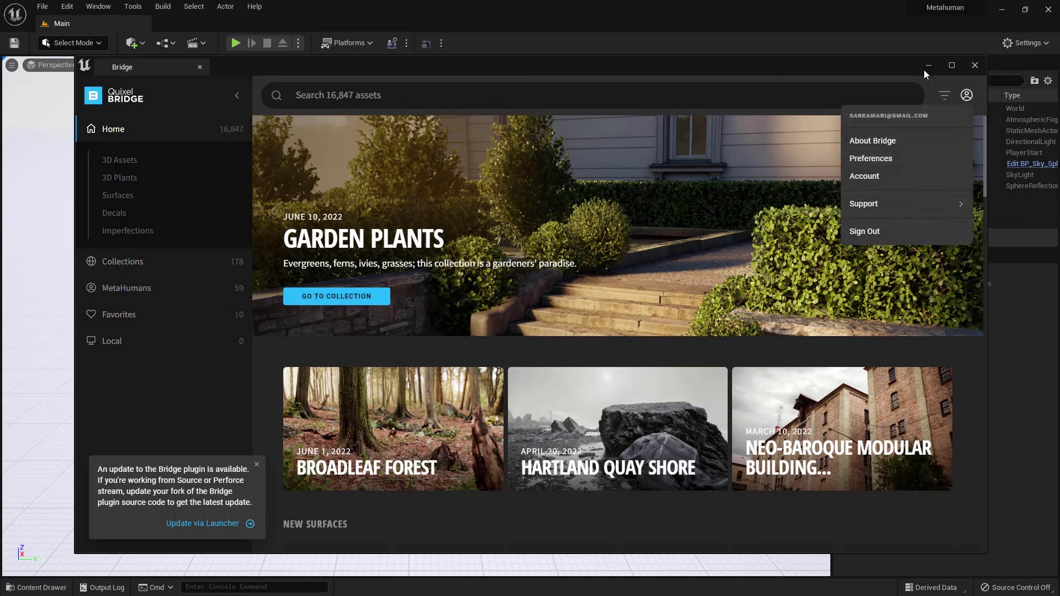
{"action": "left_click", "coordinate": [975, 66]}
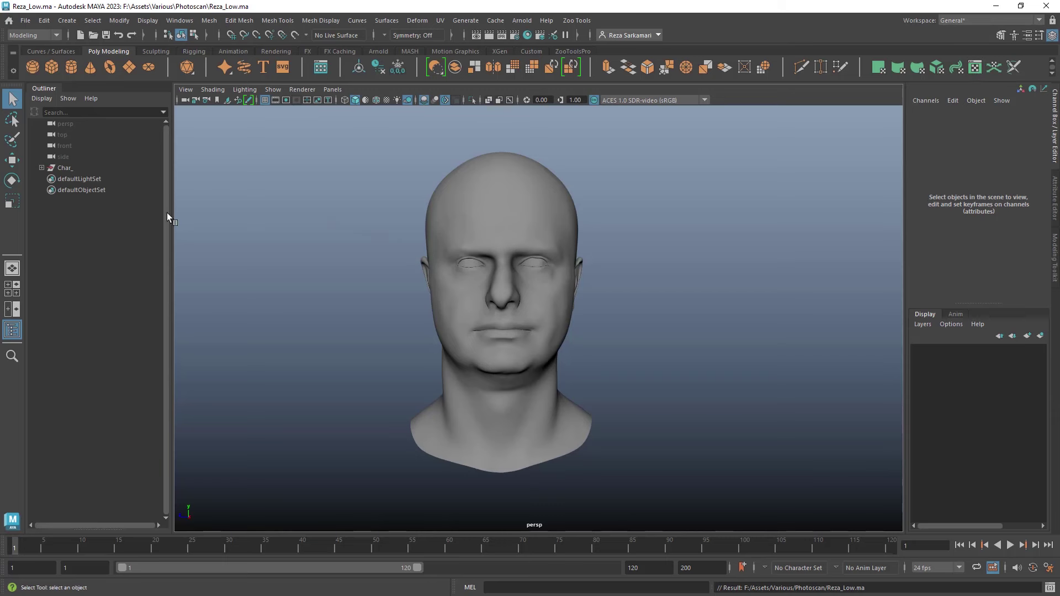
Step: Inspect the scanned head, expanding Char_ to check its head, eye_r and eye_l parts
{"action": "left_click", "coordinate": [470, 208]}
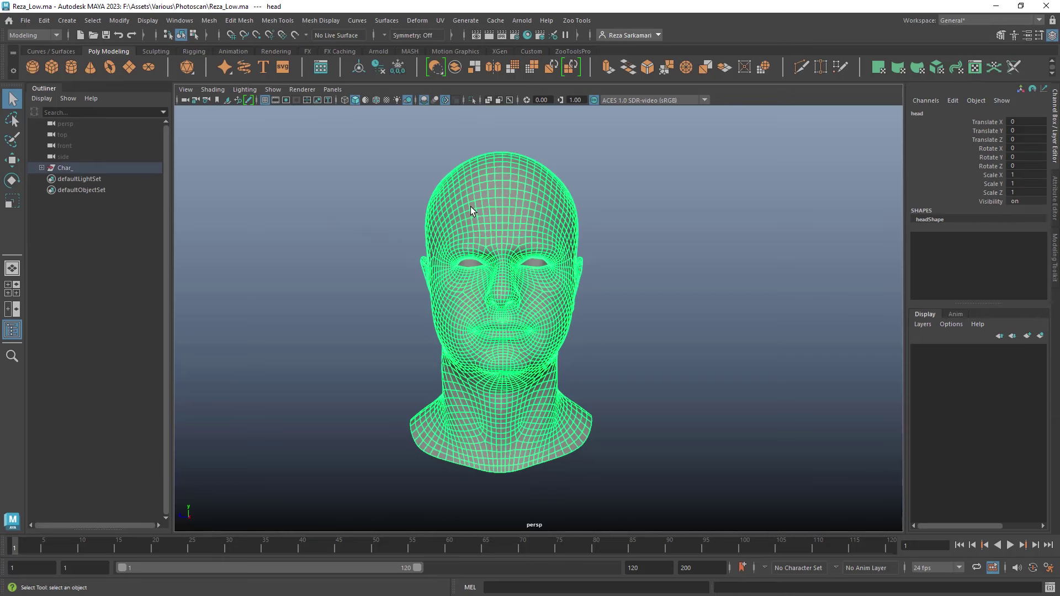
{"action": "left_click", "coordinate": [243, 268]}
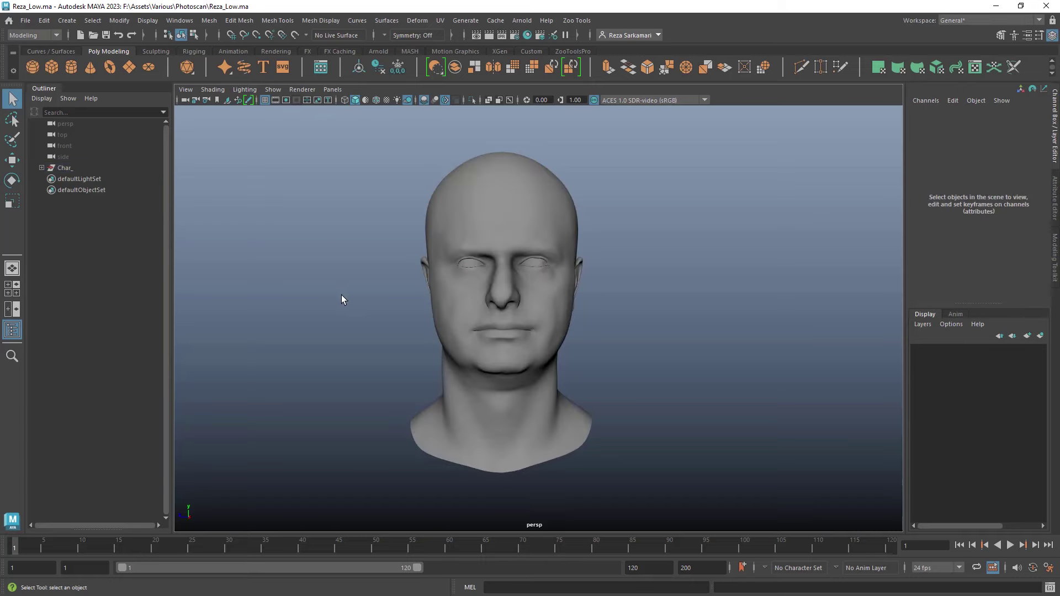
{"action": "left_click", "coordinate": [42, 167]}
{"action": "left_click", "coordinate": [69, 179]}
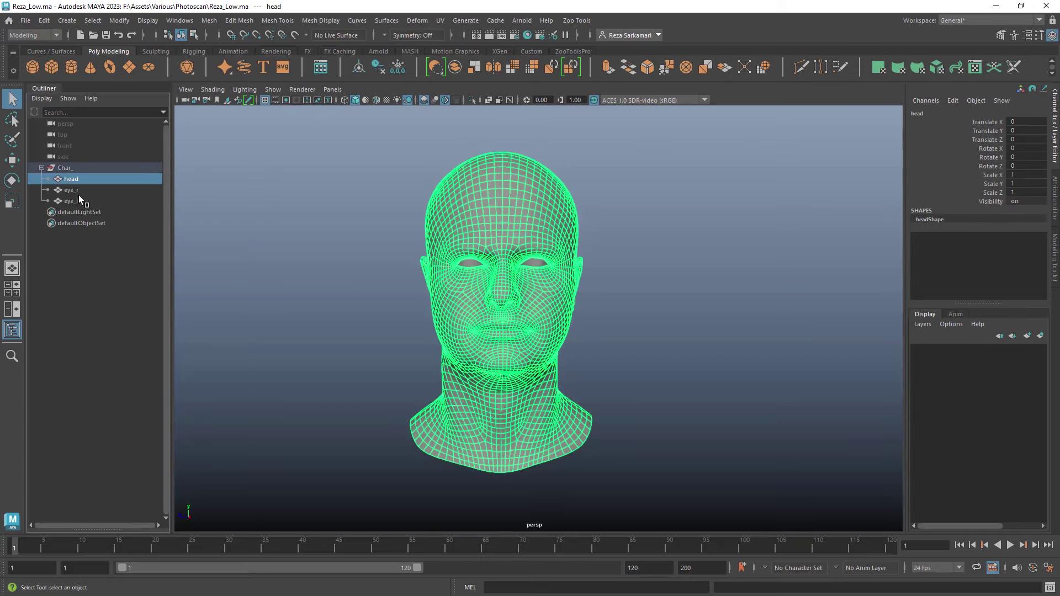
{"action": "left_click", "coordinate": [72, 192]}
{"action": "left_click", "coordinate": [418, 341]}
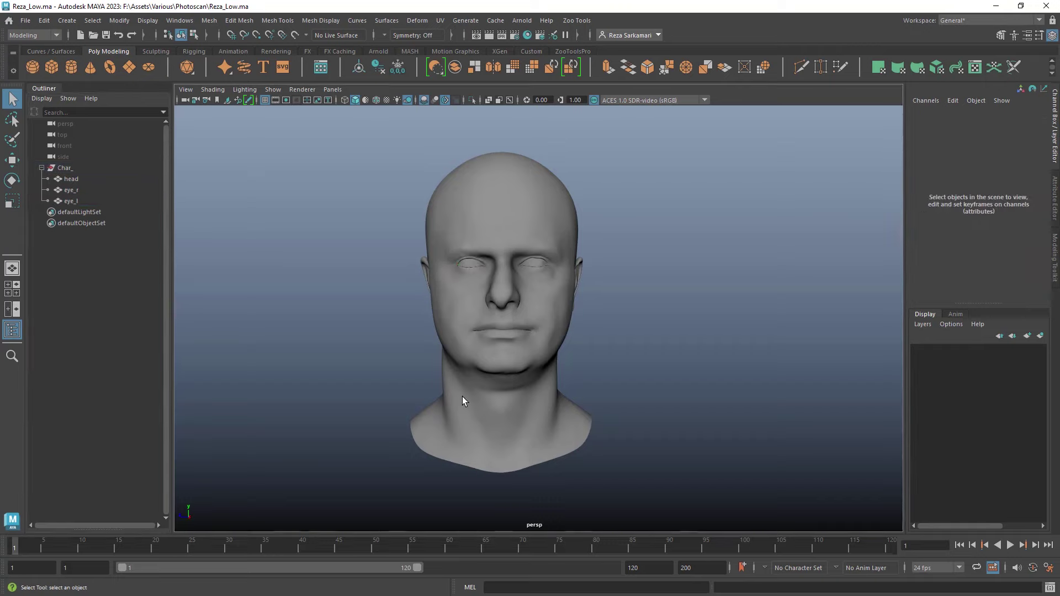
{"action": "left_click_drag", "start_coordinate": [351, 354], "coordinate": [524, 358], "text": "alt"}
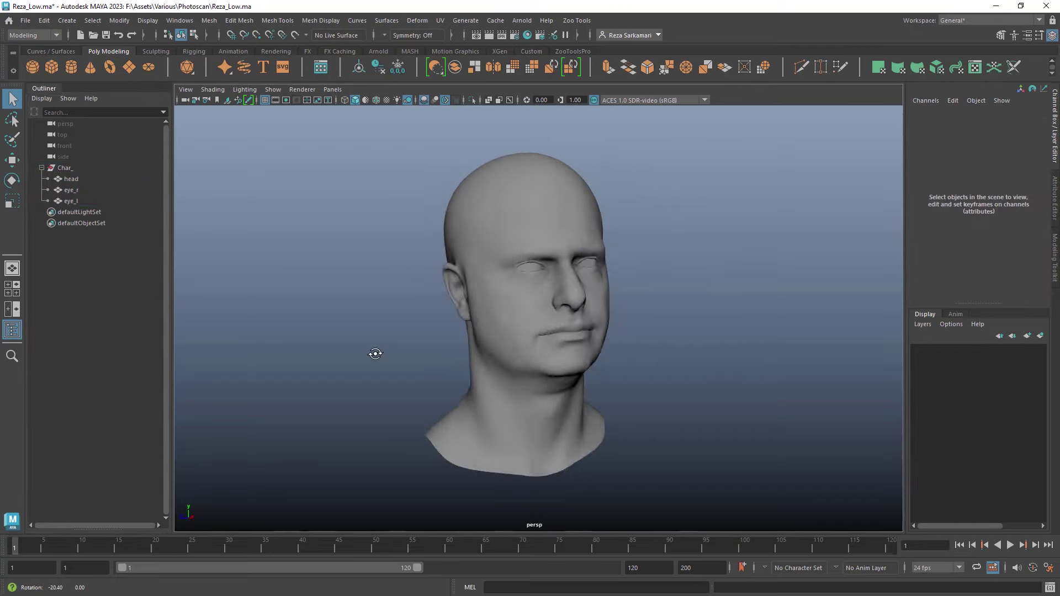
{"action": "left_click_drag", "start_coordinate": [364, 354], "coordinate": [347, 355], "text": "alt"}
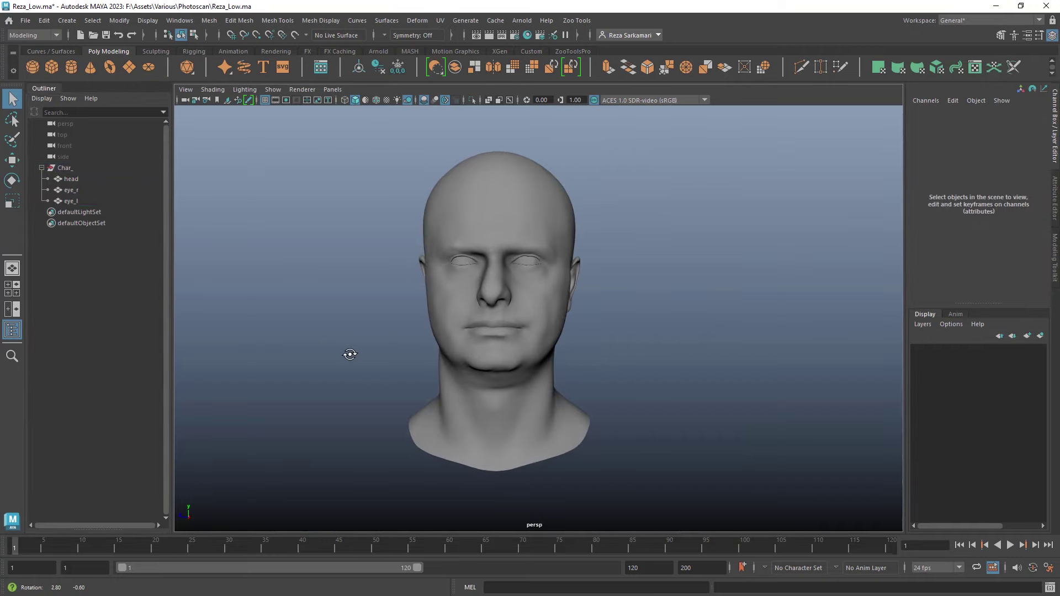
{"action": "left_click", "coordinate": [449, 319]}
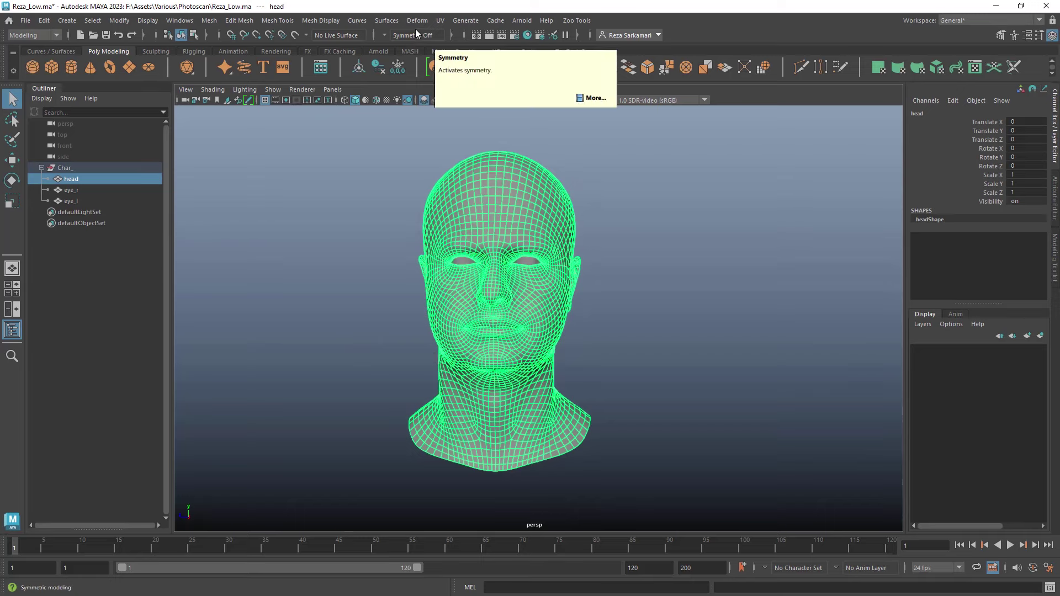
Step: Soften the head mesh edges and delete construction history on the head and both eyes
{"action": "left_click", "coordinate": [322, 21]}
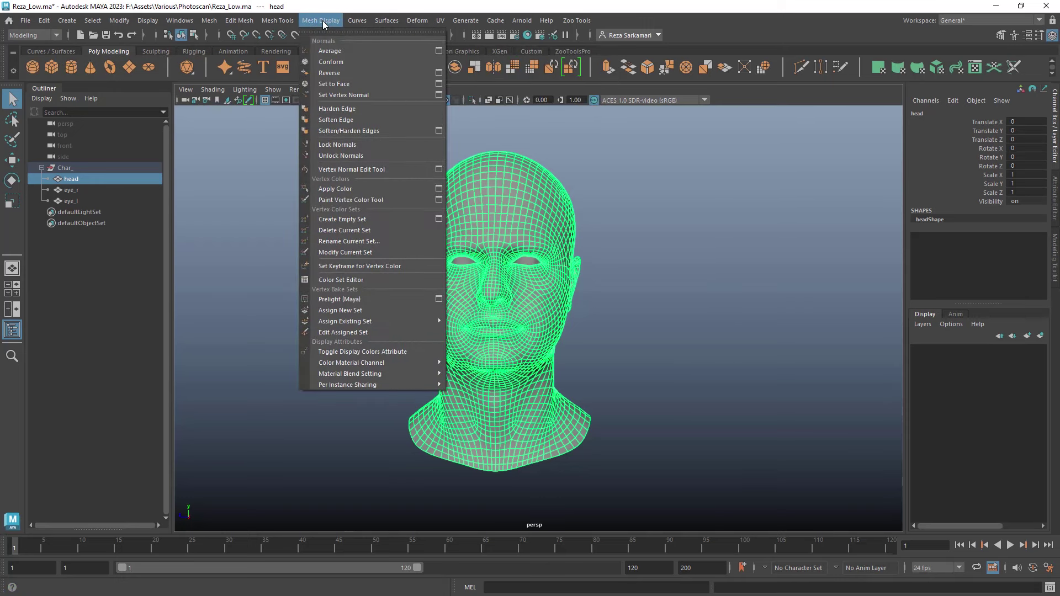
{"action": "left_click", "coordinate": [348, 122]}
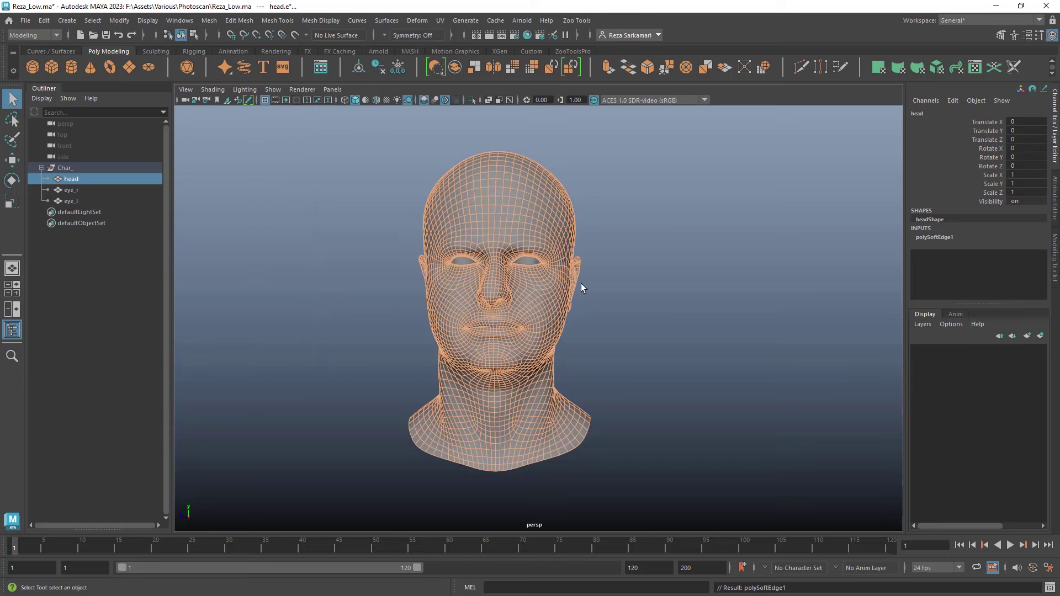
{"action": "left_click_drag", "start_coordinate": [346, 146], "coordinate": [672, 489]}
{"action": "left_click", "coordinate": [43, 20]}
{"action": "mouse_move", "coordinate": [103, 154]}
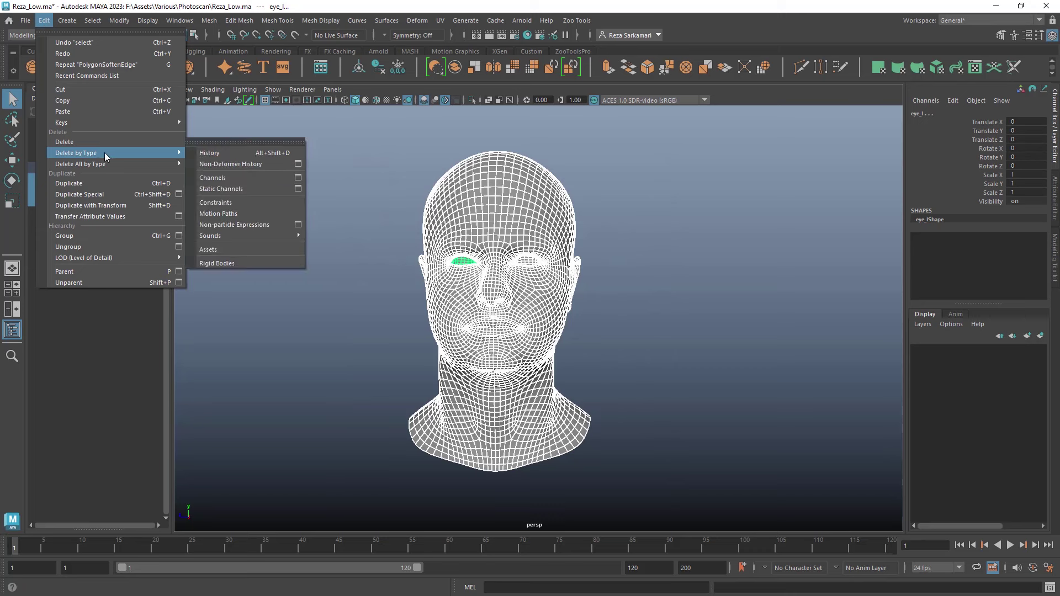
{"action": "left_click", "coordinate": [218, 155]}
{"action": "left_click", "coordinate": [355, 302]}
Step: Freeze transformations on the Char_ group, resetting its scale from 10 to 1
{"action": "left_click", "coordinate": [64, 168]}
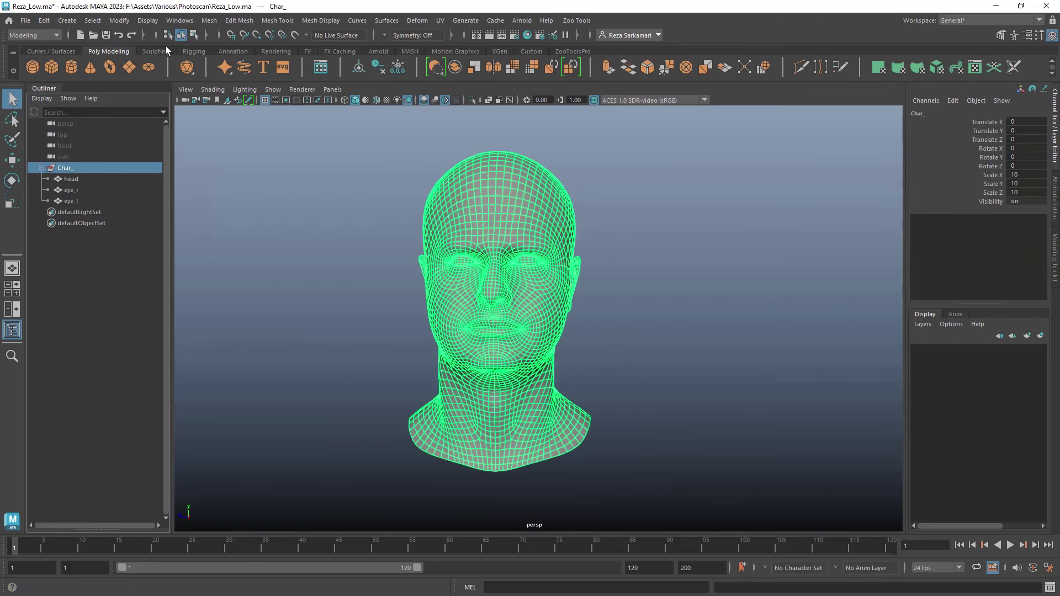
{"action": "left_click", "coordinate": [146, 23]}
{"action": "mouse_move", "coordinate": [120, 22]}
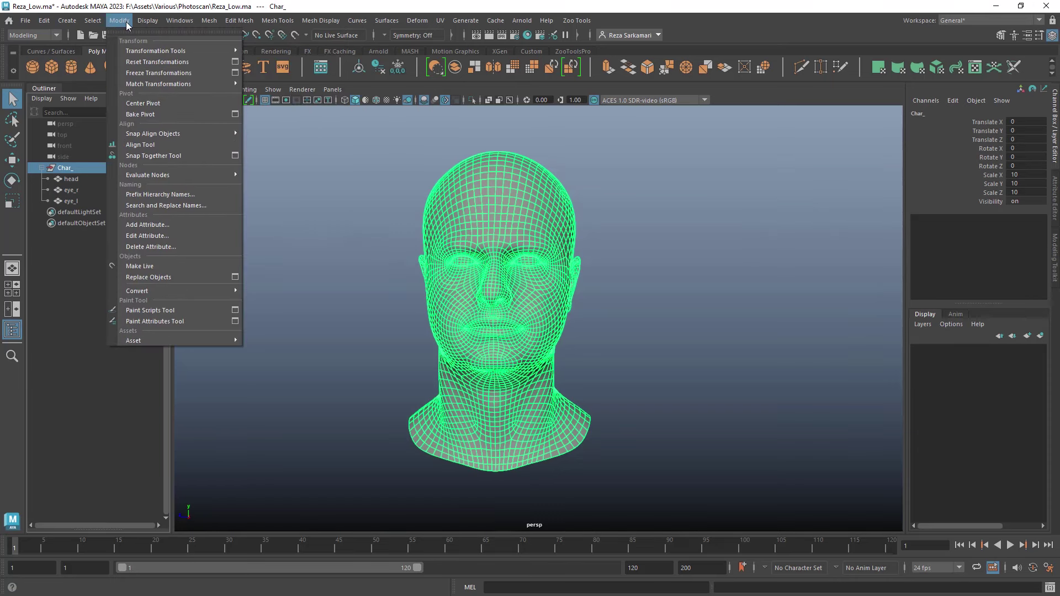
{"action": "left_click", "coordinate": [150, 73]}
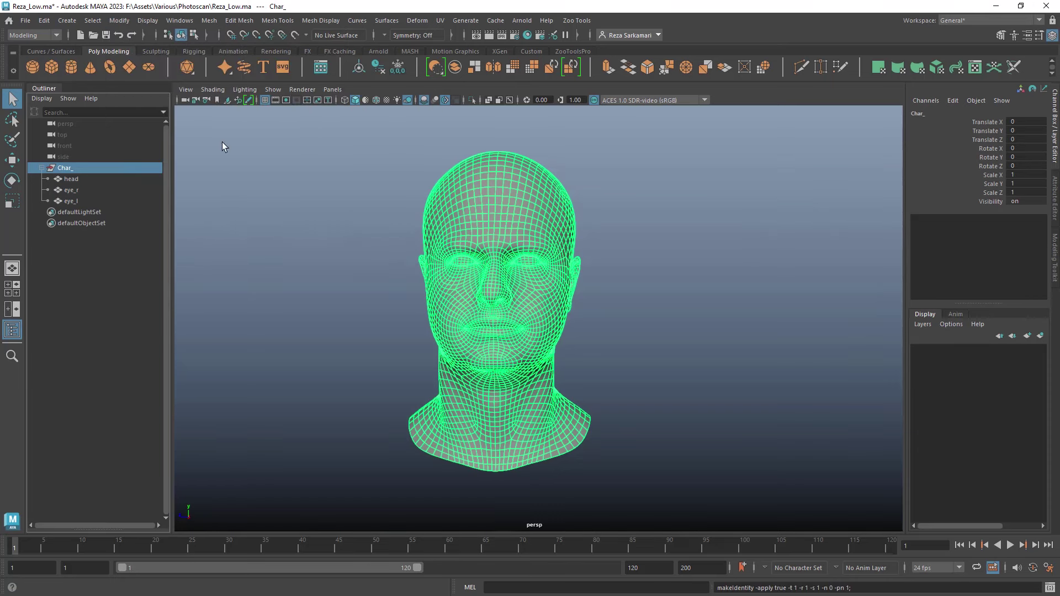
{"action": "left_click", "coordinate": [273, 210]}
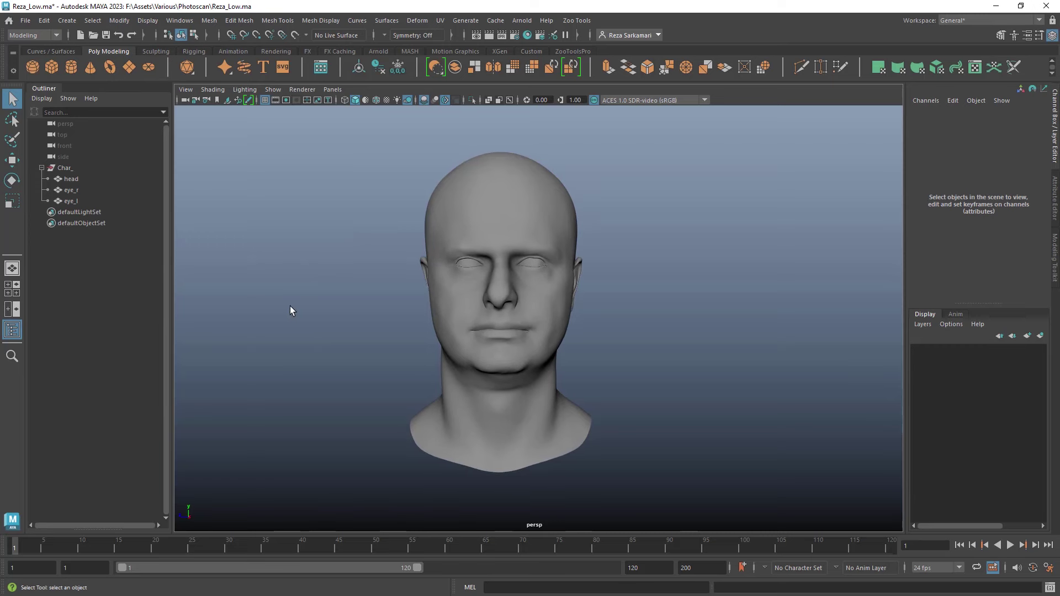
{"action": "left_click_drag", "start_coordinate": [65, 168], "coordinate": [75, 199]}
Step: Export the head and both eyes as MetaHuman_reza.fbx on the Desktop with Up Axis Z
{"action": "left_click", "coordinate": [33, 25]}
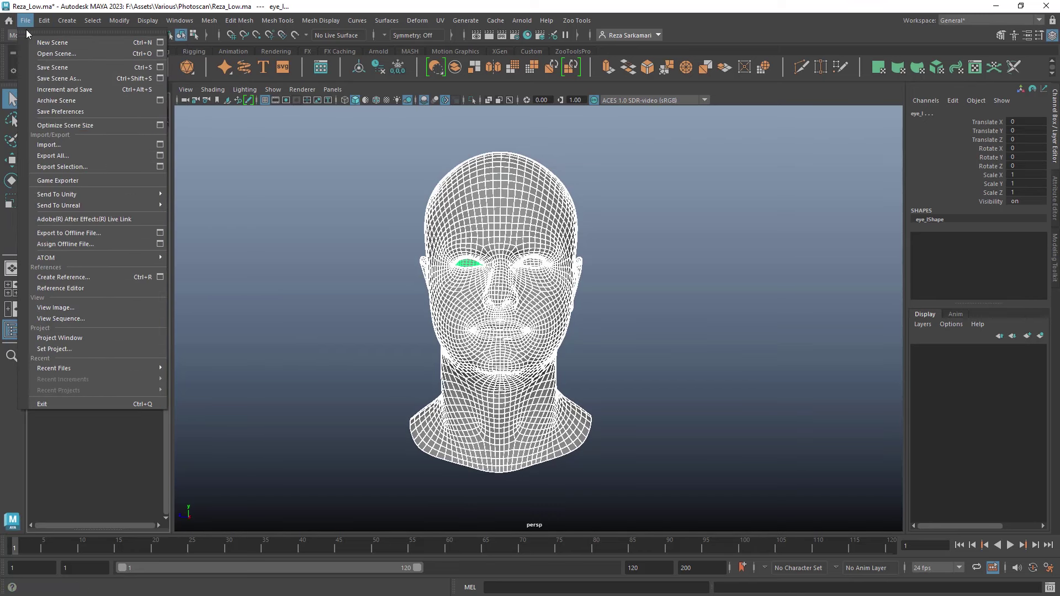
{"action": "left_click", "coordinate": [161, 166]}
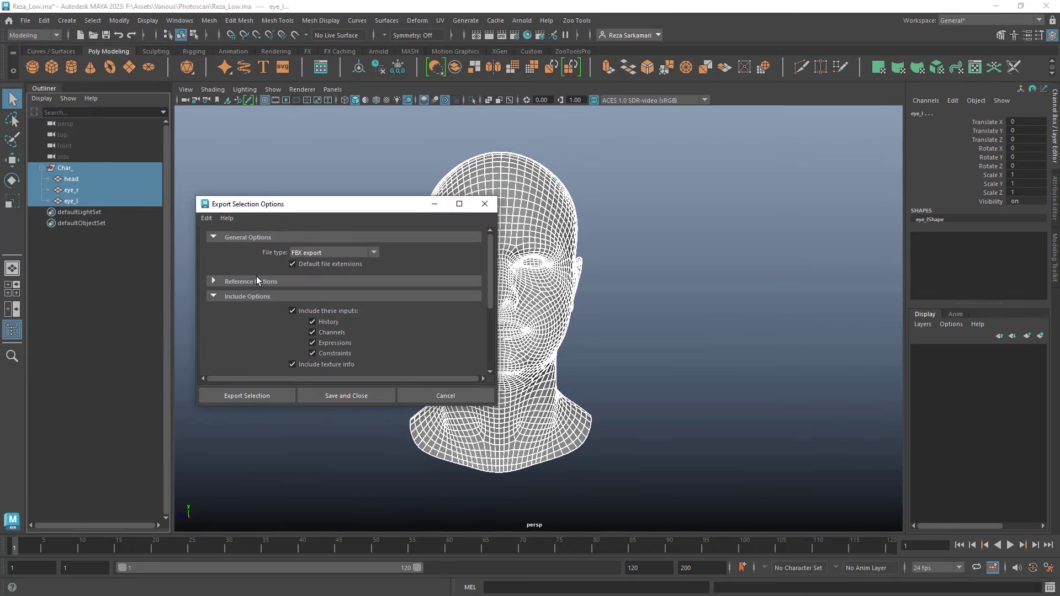
{"action": "left_click", "coordinate": [271, 397]}
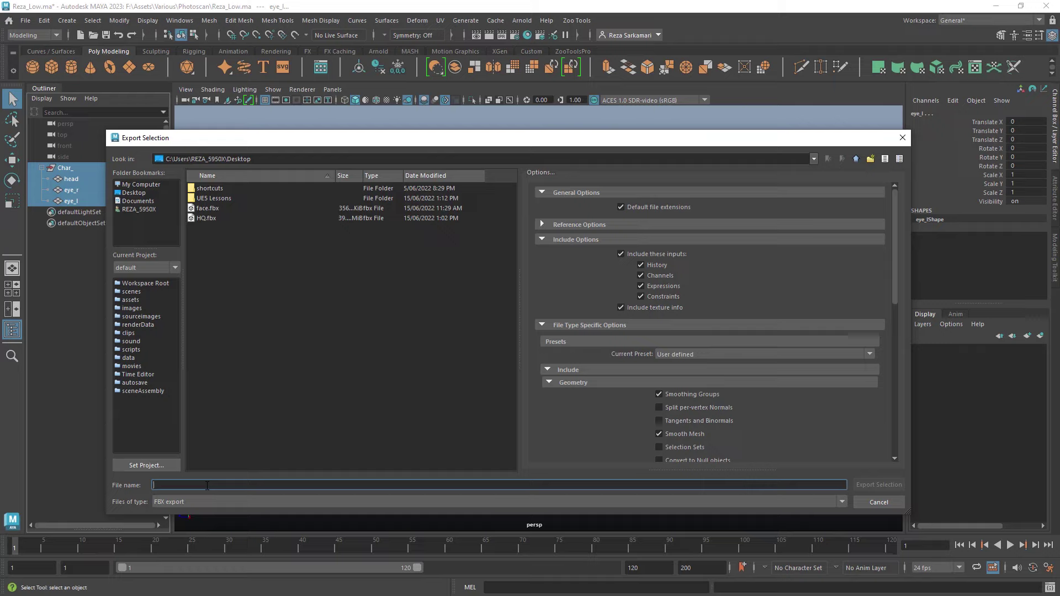
{"action": "type", "text": "MetaHuman_reza"}
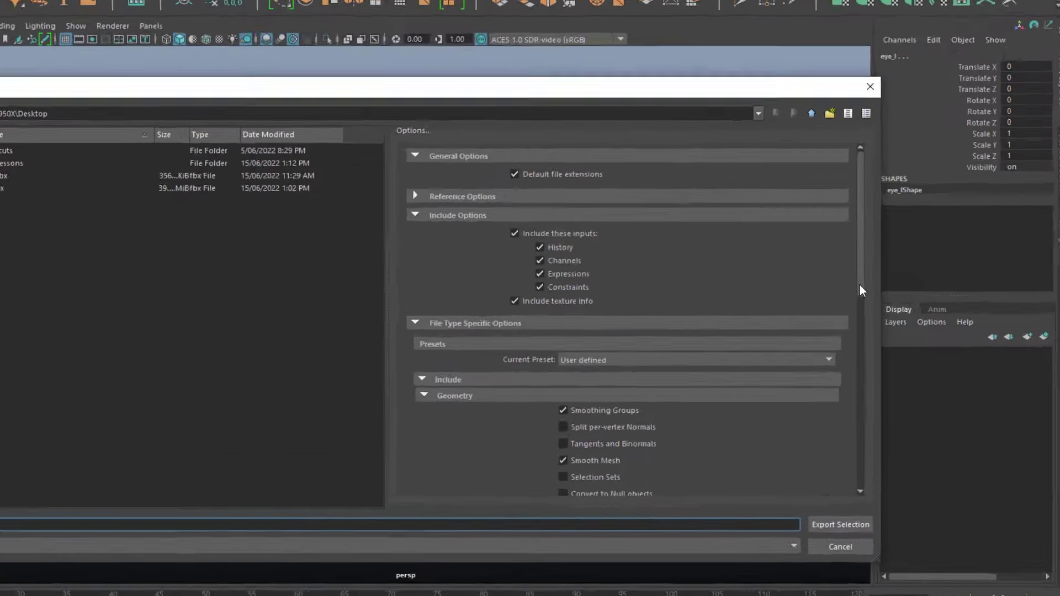
{"action": "scroll", "coordinate": [891, 318], "scroll_direction": "down", "scroll_amount": 5}
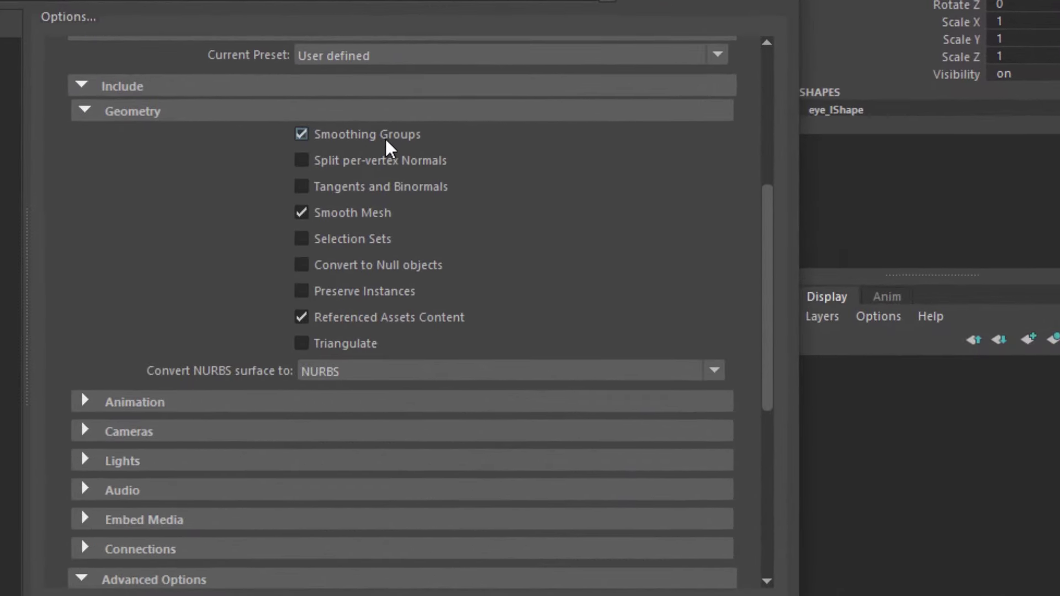
{"action": "scroll", "coordinate": [127, 546], "scroll_direction": "down", "scroll_amount": 5}
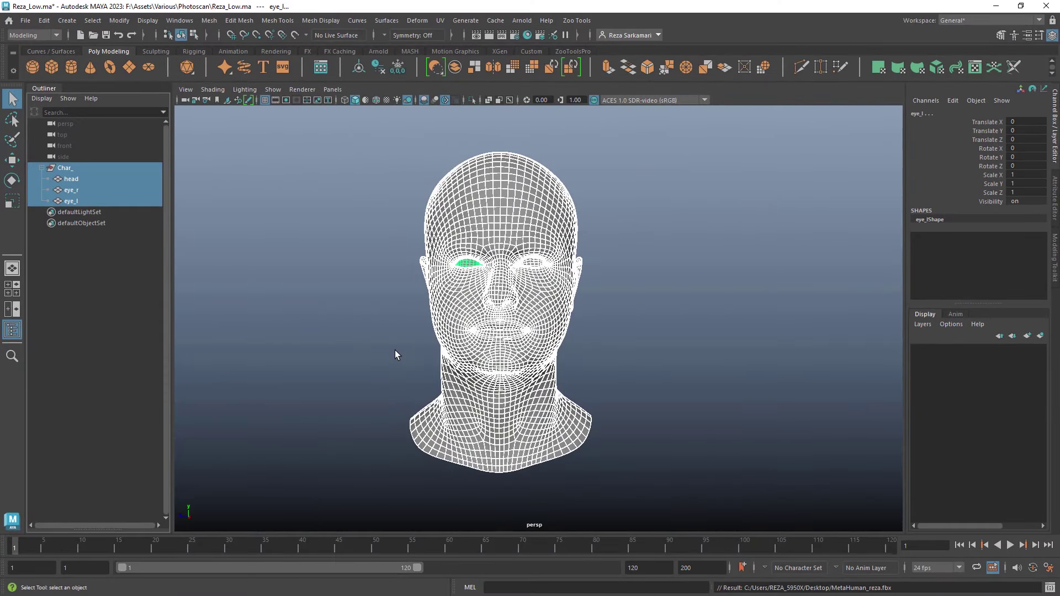
{"action": "key", "text": "5"}
{"action": "left_click", "coordinate": [413, 446]}
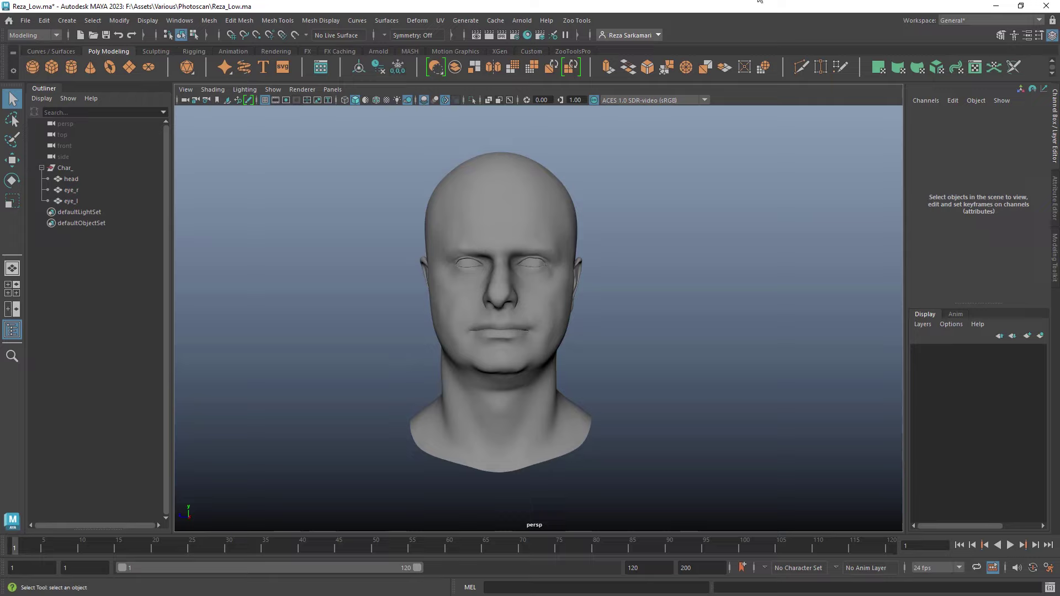
Step: Delete the checkered Floor from the Unreal level and show the project's Content folder
{"action": "left_click", "coordinate": [997, 7]}
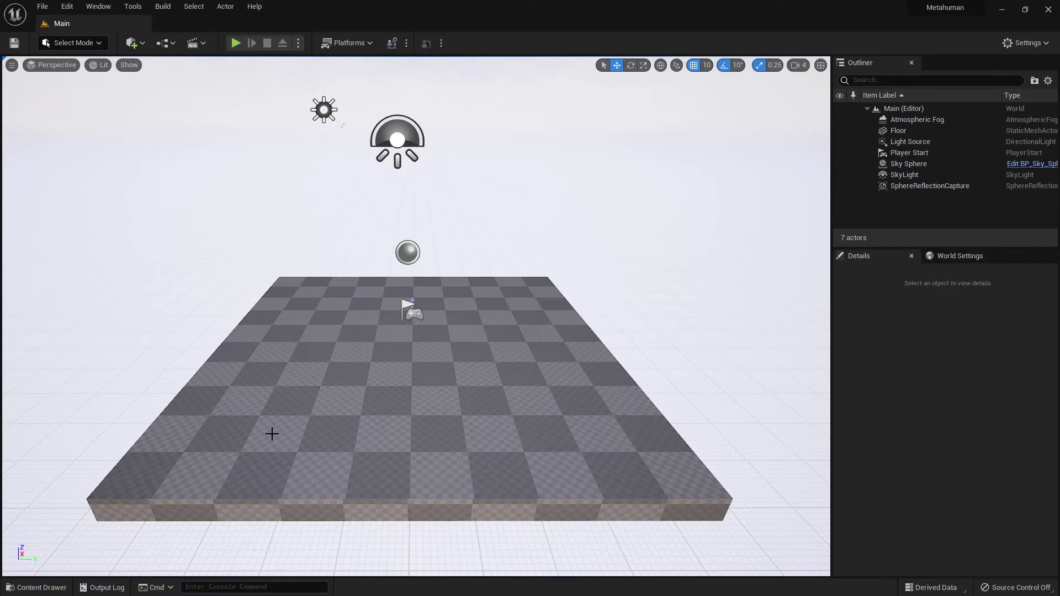
{"action": "left_click", "coordinate": [343, 442]}
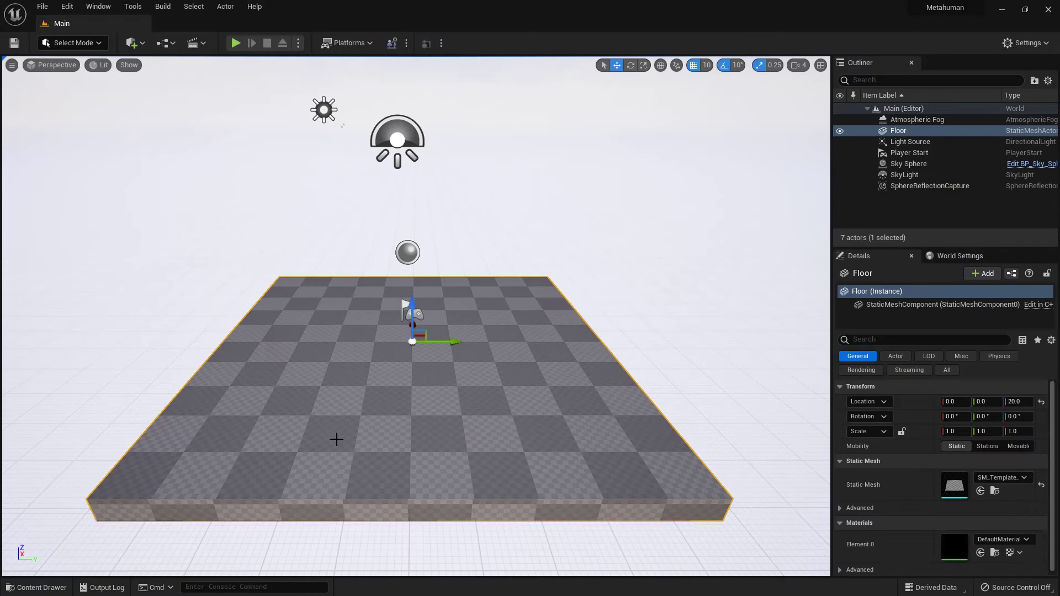
{"action": "key", "text": "Delete"}
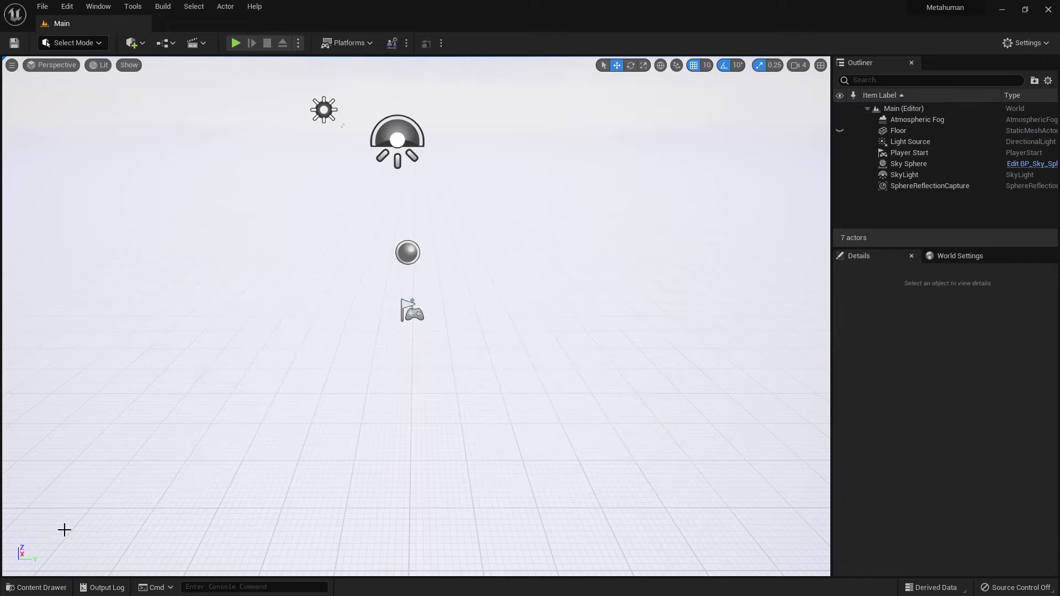
{"action": "left_click", "coordinate": [31, 588]}
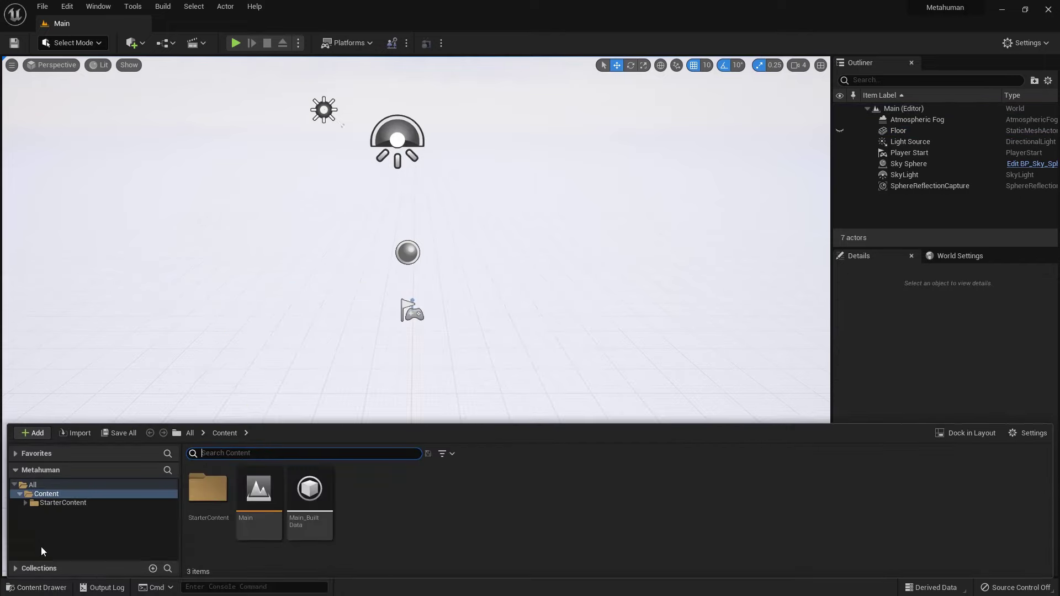
Step: Create a new folder named Metahuman under Content
{"action": "right_click", "coordinate": [55, 520]}
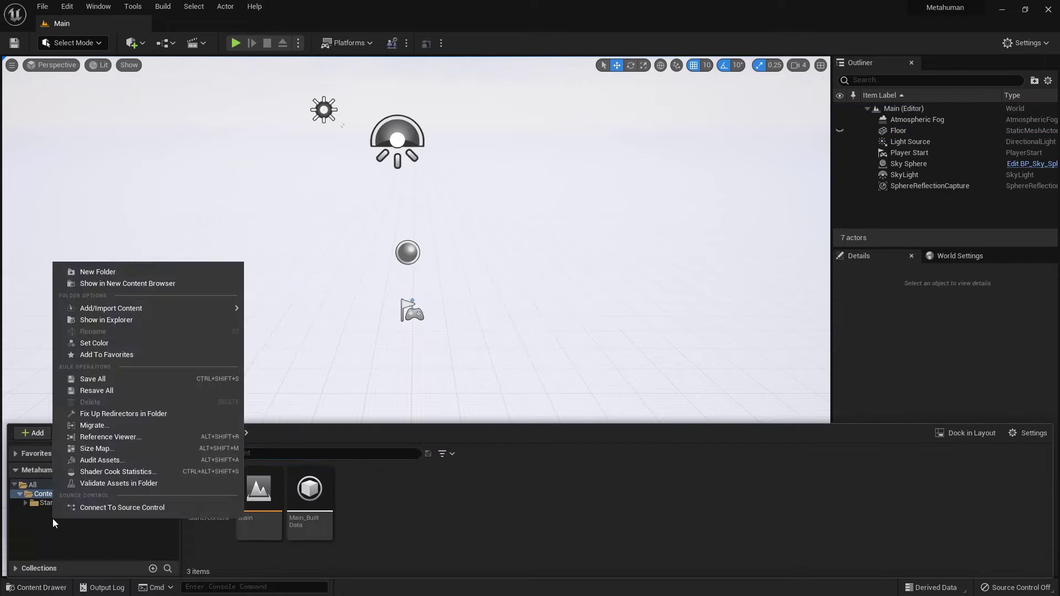
{"action": "left_click", "coordinate": [107, 274]}
{"action": "type", "text": "Metahuman"}
{"action": "key", "text": "Return"}
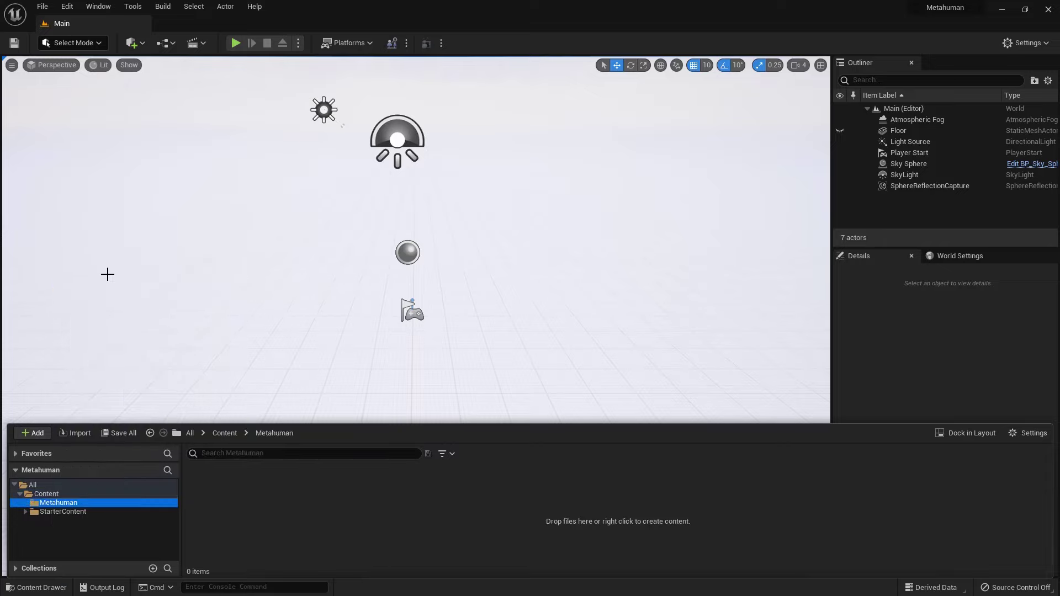
Step: Import MetaHuman_reza.fbx from the Desktop into the Metahuman folder
{"action": "right_click", "coordinate": [246, 499]}
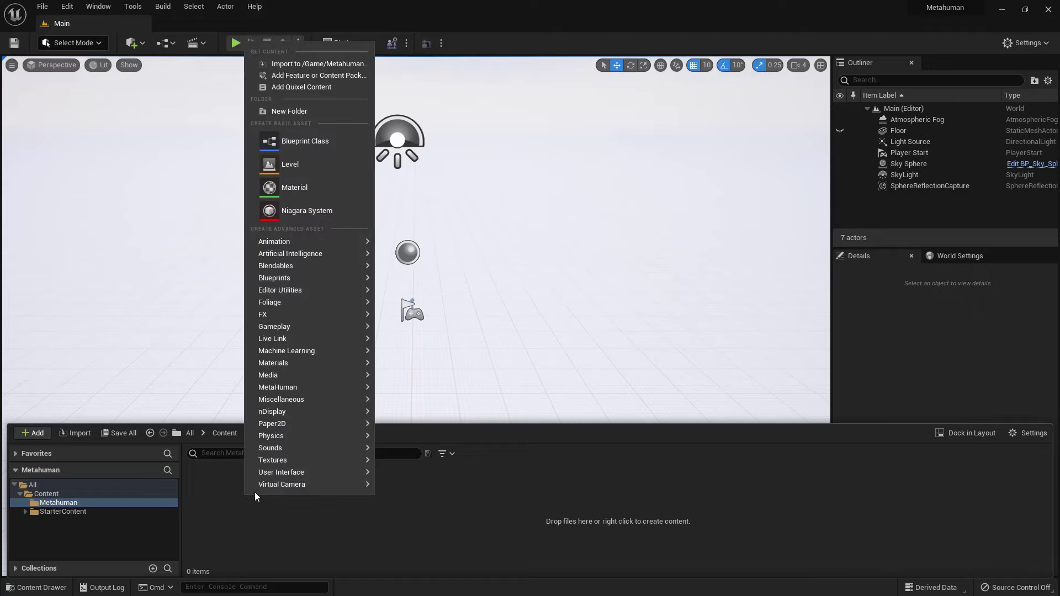
{"action": "left_click", "coordinate": [255, 496]}
{"action": "right_click", "coordinate": [241, 499]}
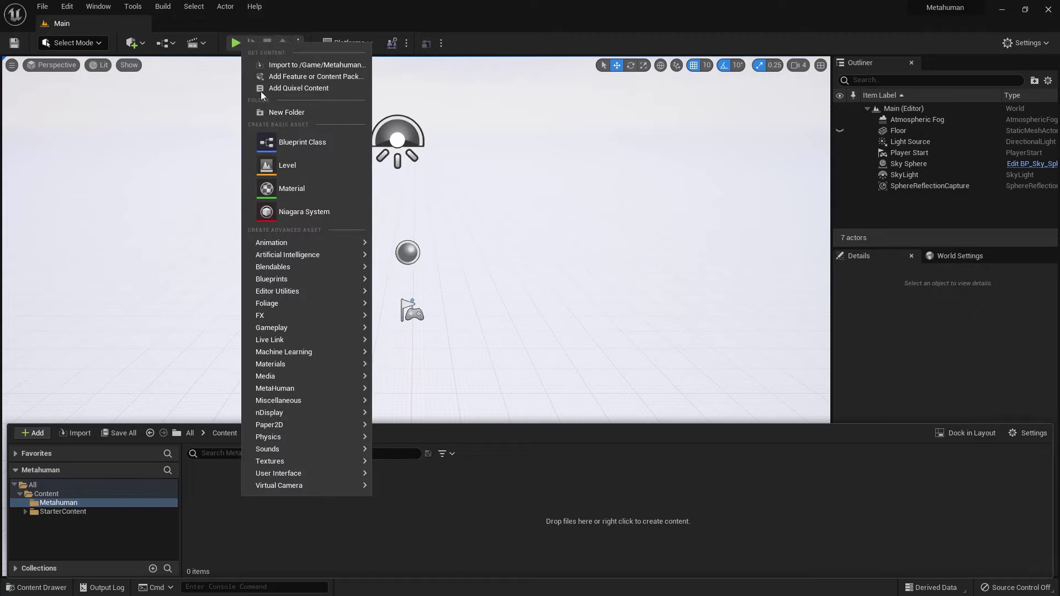
{"action": "left_click", "coordinate": [265, 66]}
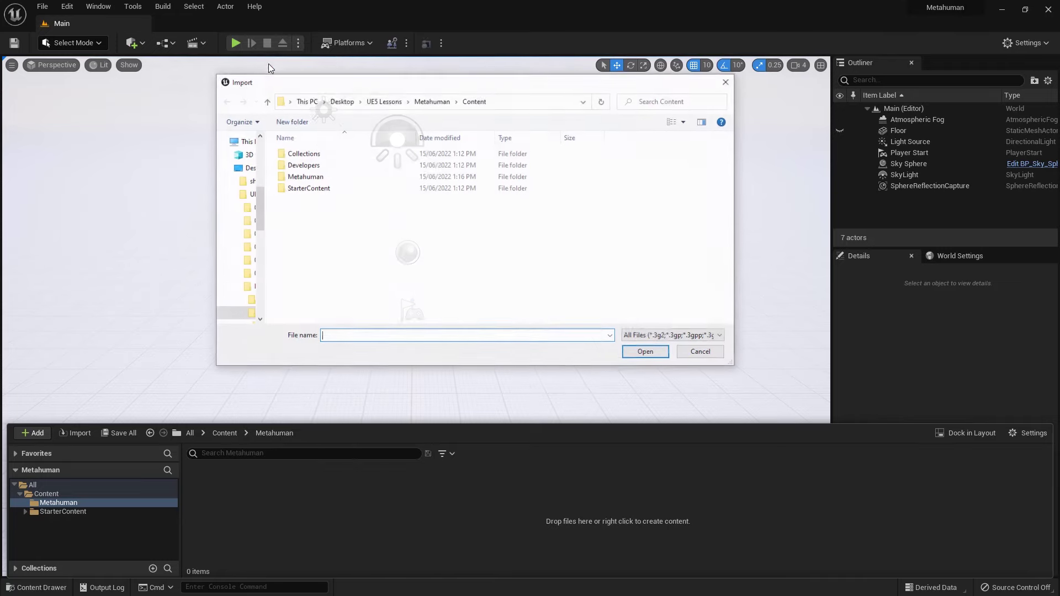
{"action": "left_click", "coordinate": [247, 168]}
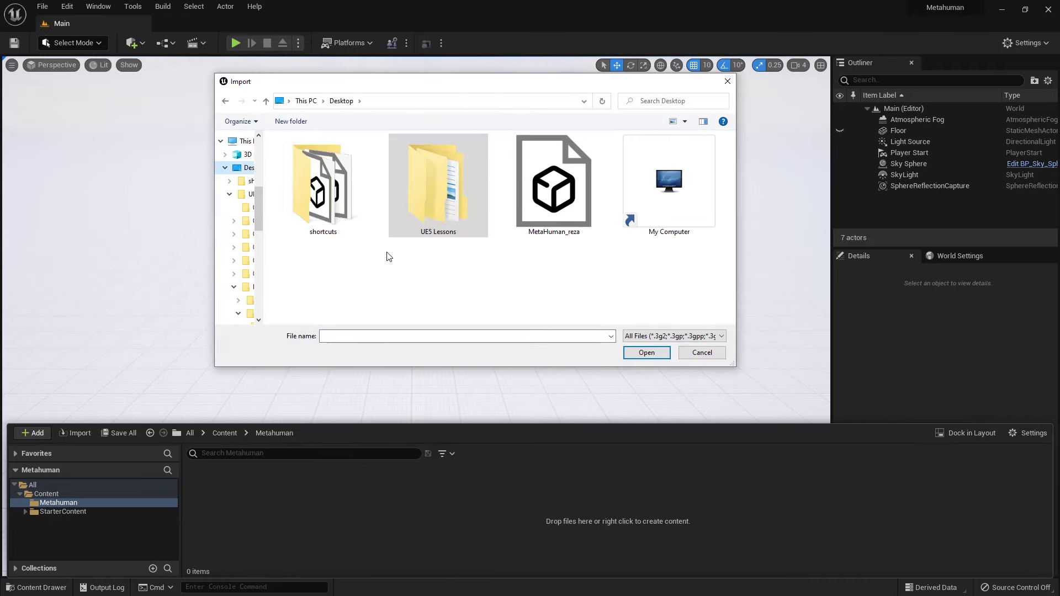
{"action": "left_click", "coordinate": [542, 208]}
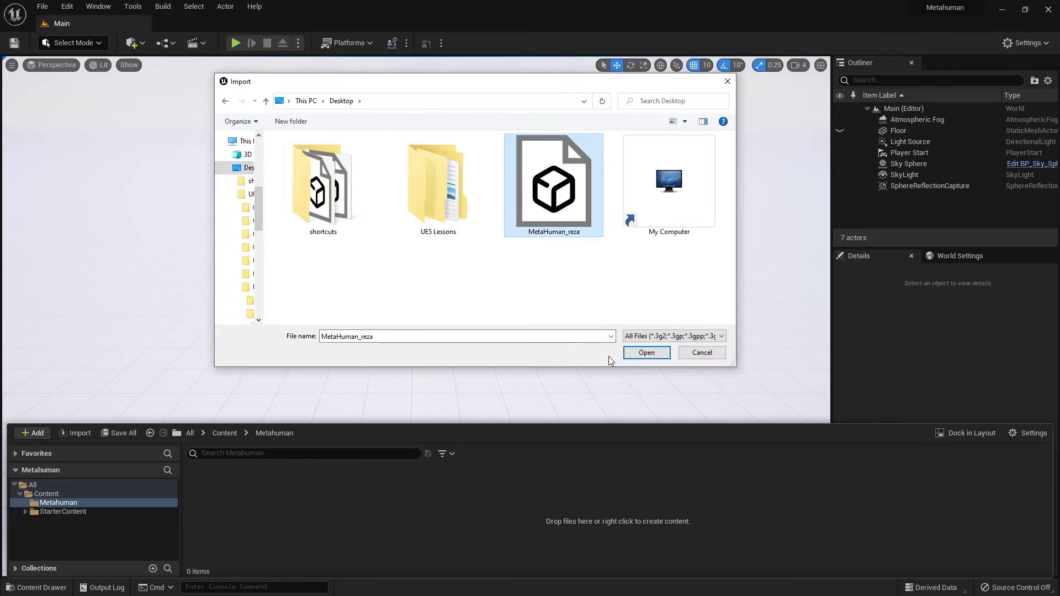
{"action": "left_click", "coordinate": [645, 353]}
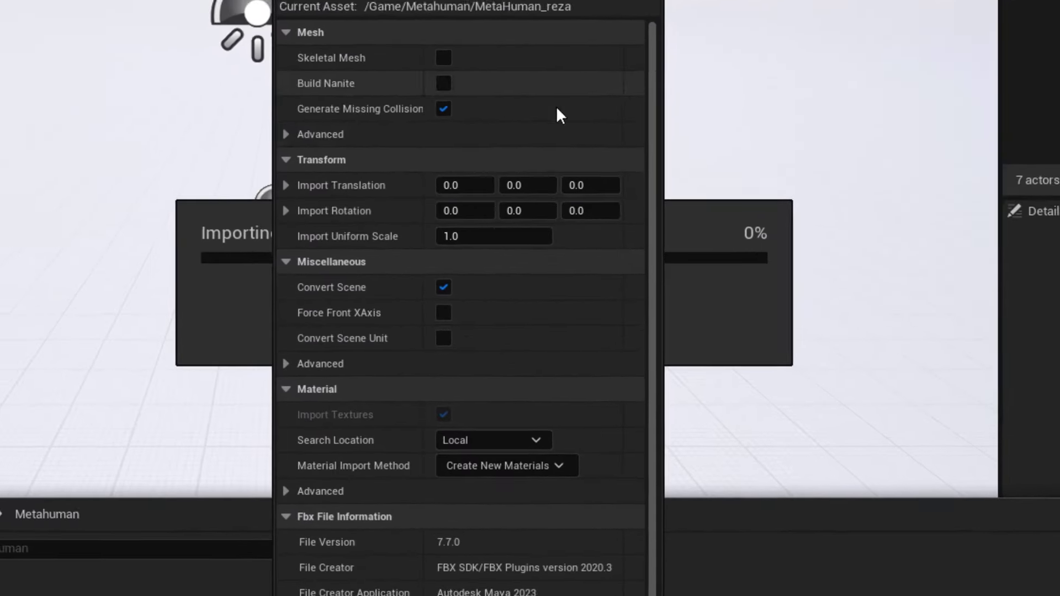
Step: Import MetaHuman_reza as a static mesh with Combine Meshes enabled in the advanced mesh options
{"action": "scroll", "coordinate": [656, 179], "scroll_direction": "down", "scroll_amount": 1}
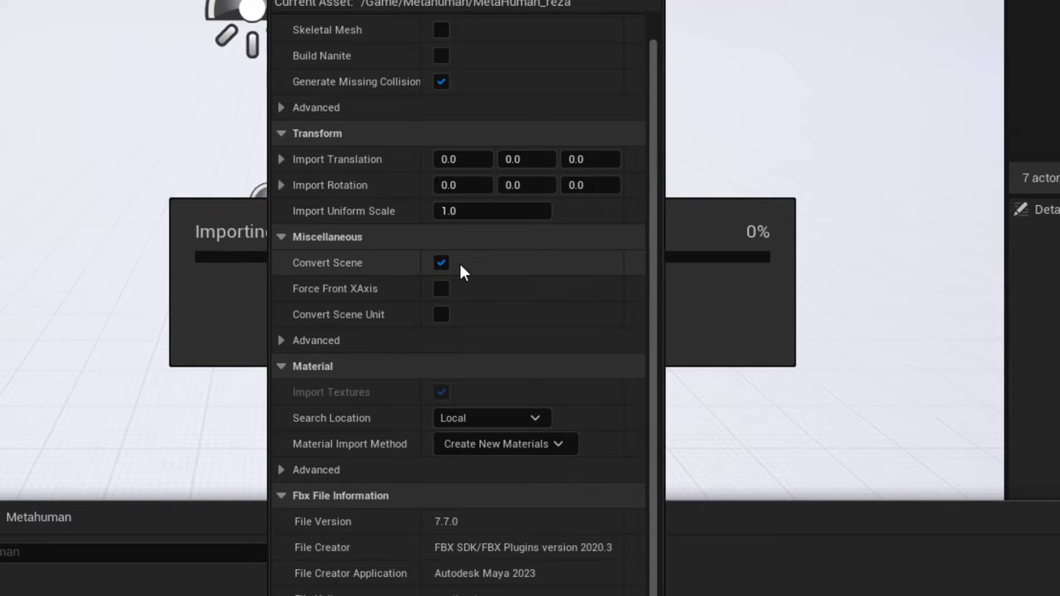
{"action": "left_click", "coordinate": [278, 106]}
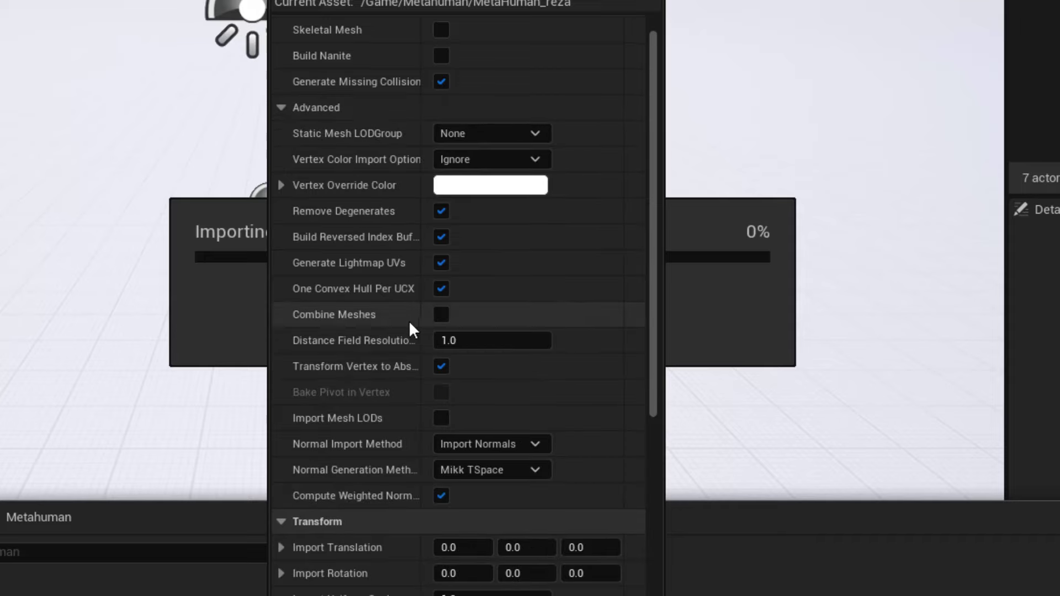
{"action": "left_click", "coordinate": [441, 315]}
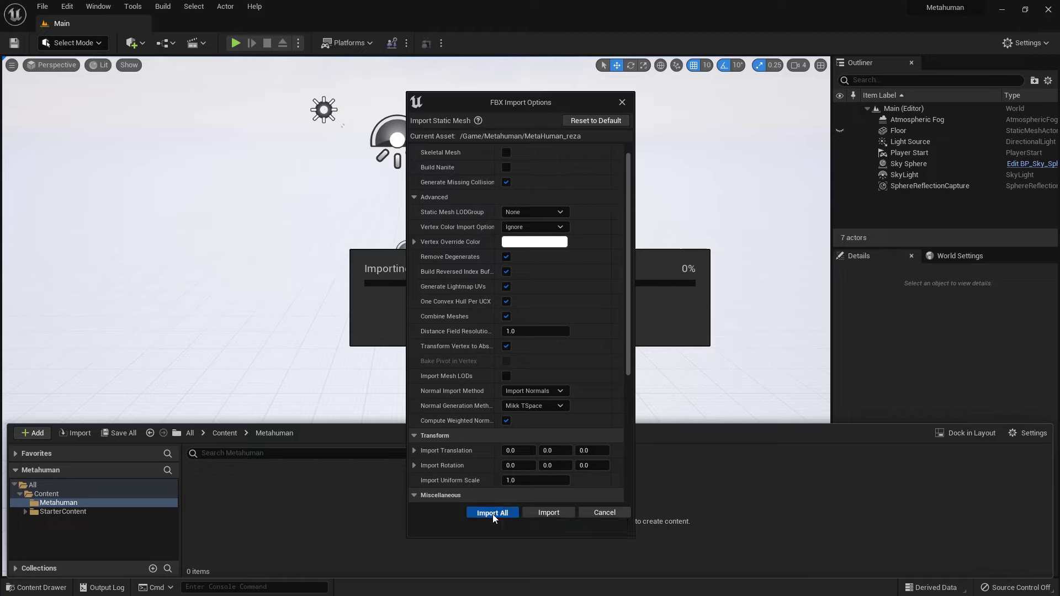
{"action": "left_click", "coordinate": [493, 514]}
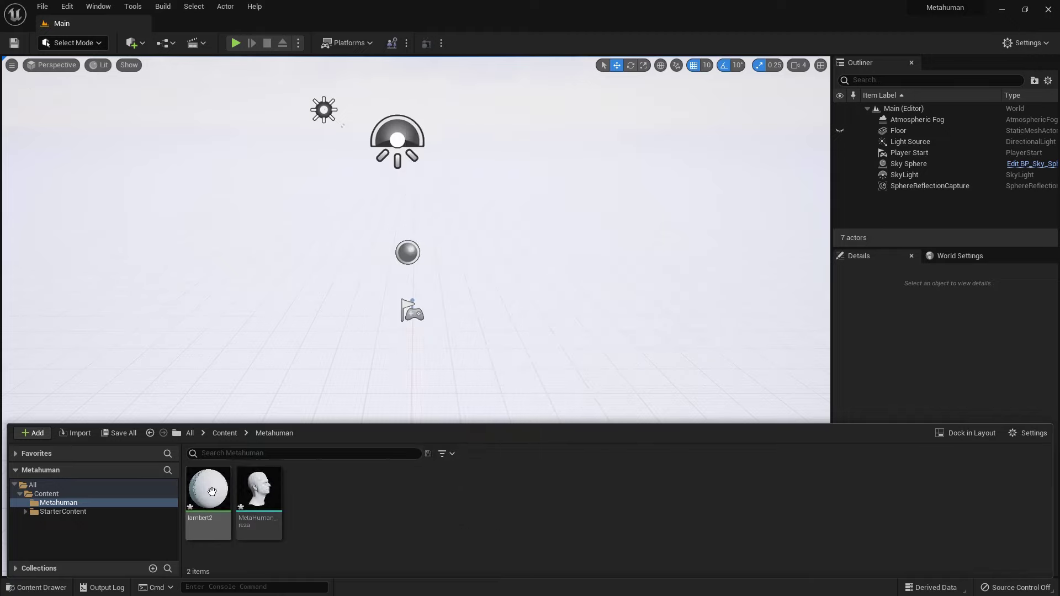
{"action": "left_click", "coordinate": [208, 500]}
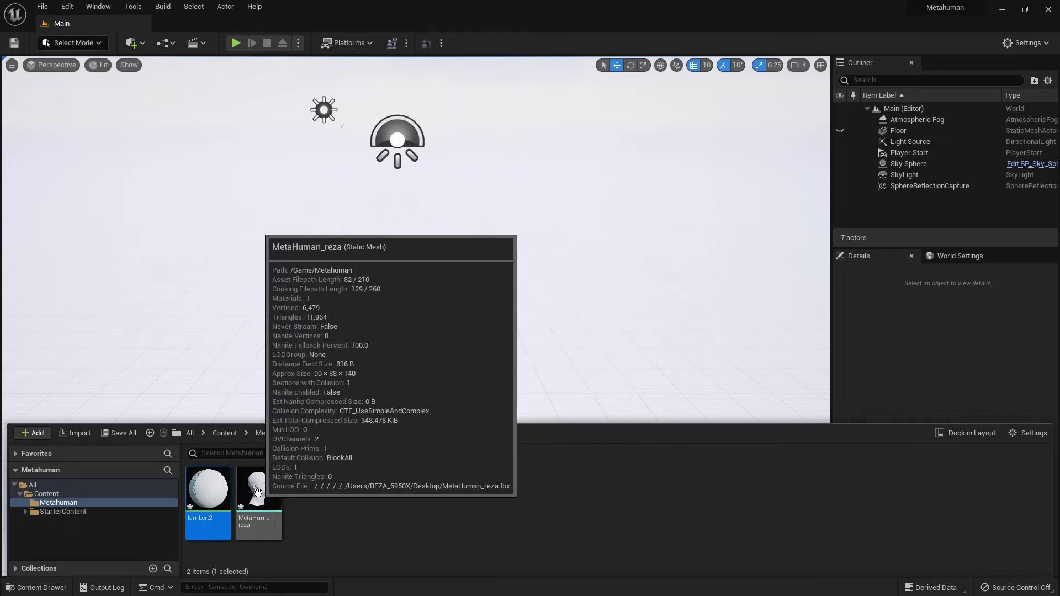
{"action": "left_click", "coordinate": [257, 491]}
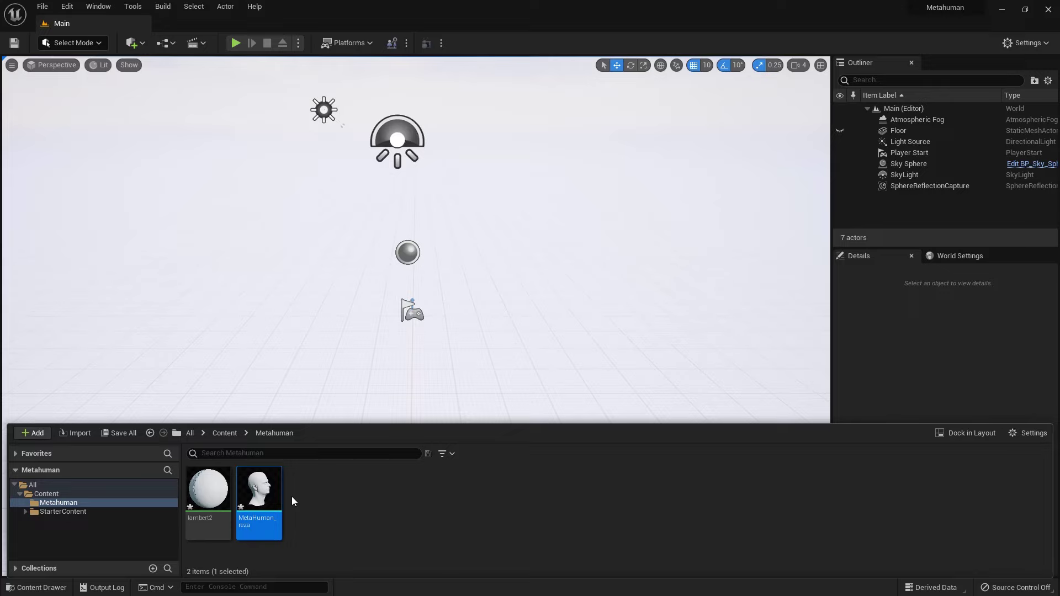
{"action": "right_click", "coordinate": [321, 509]}
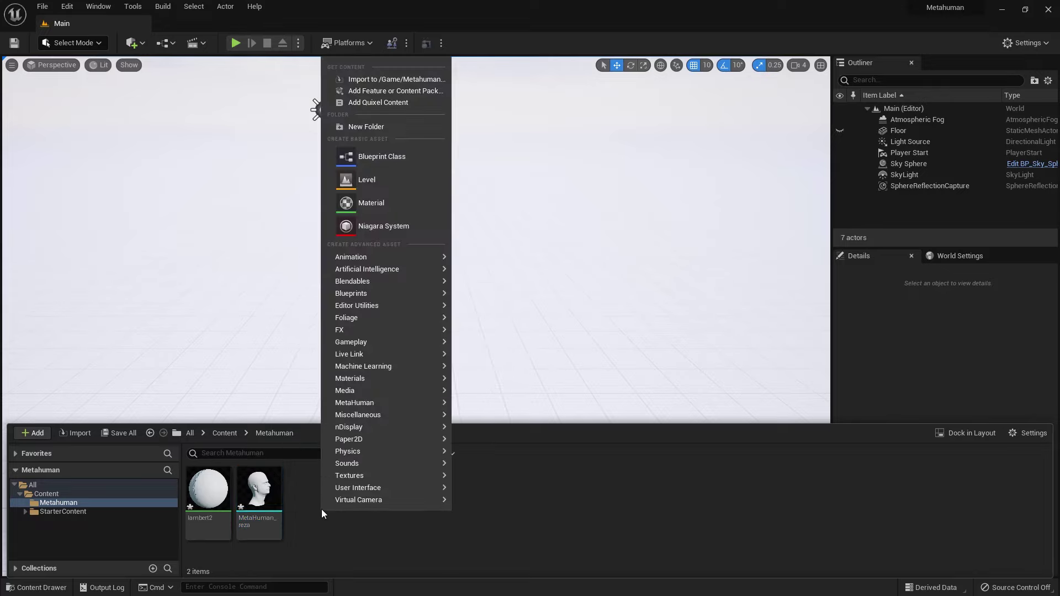
{"action": "left_click", "coordinate": [371, 203]}
{"action": "left_click", "coordinate": [391, 554]}
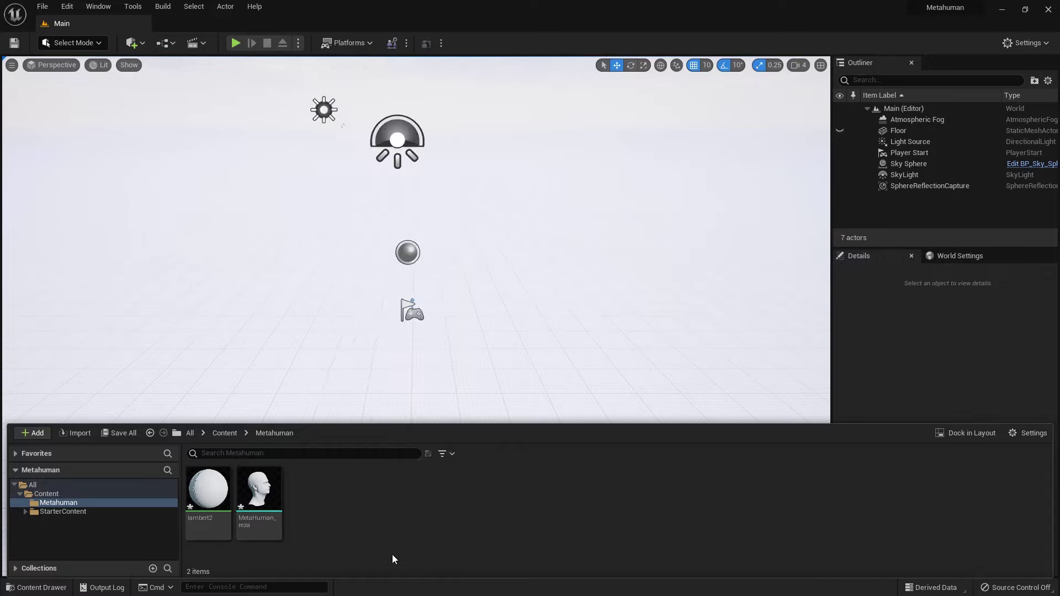
Step: Place the imported MetaHuman_reza head in the level and drop it onto the ground
{"action": "mouse_move", "coordinate": [259, 500]}
{"action": "left_click_drag", "start_coordinate": [259, 500], "coordinate": [414, 319]}
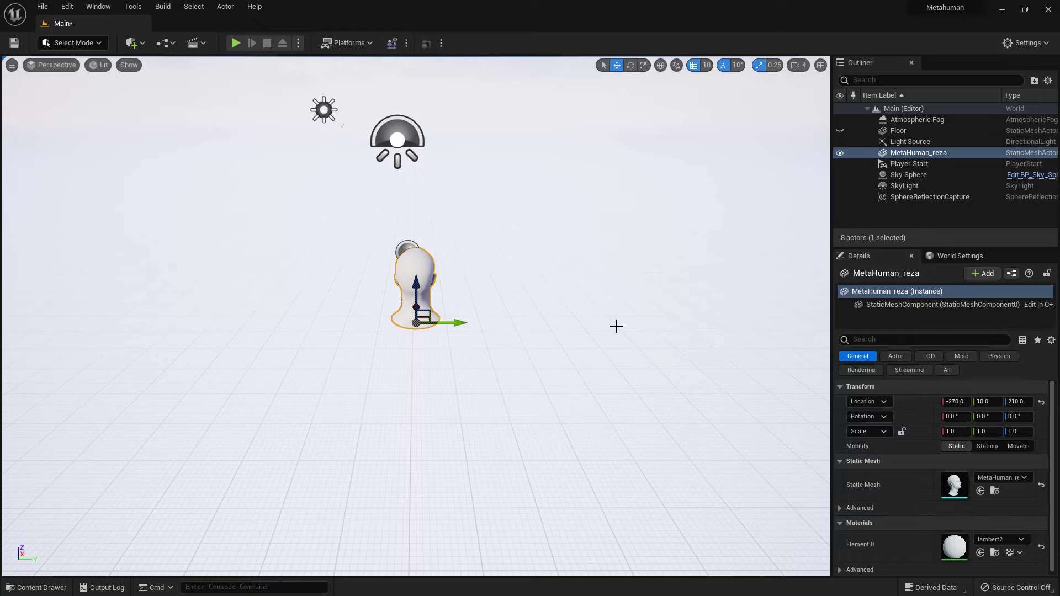
{"action": "key", "text": "End"}
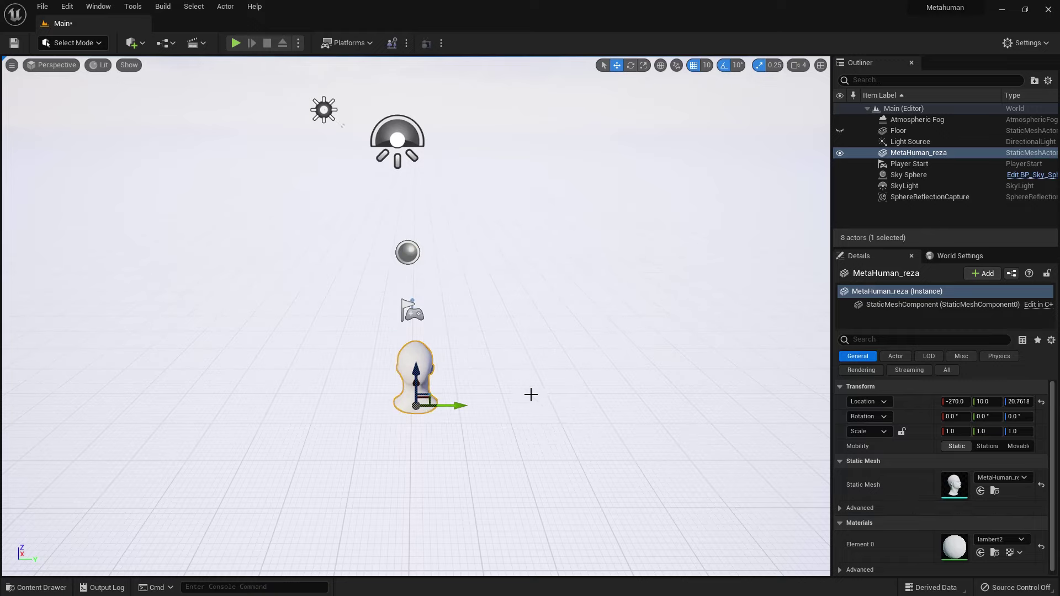
{"action": "mouse_move", "coordinate": [343, 516]}
{"action": "right_mouse_down"}
{"action": "mouse_move", "coordinate": [343, 470]}
{"action": "mouse_move", "coordinate": [356, 509]}
{"action": "right_mouse_up"}
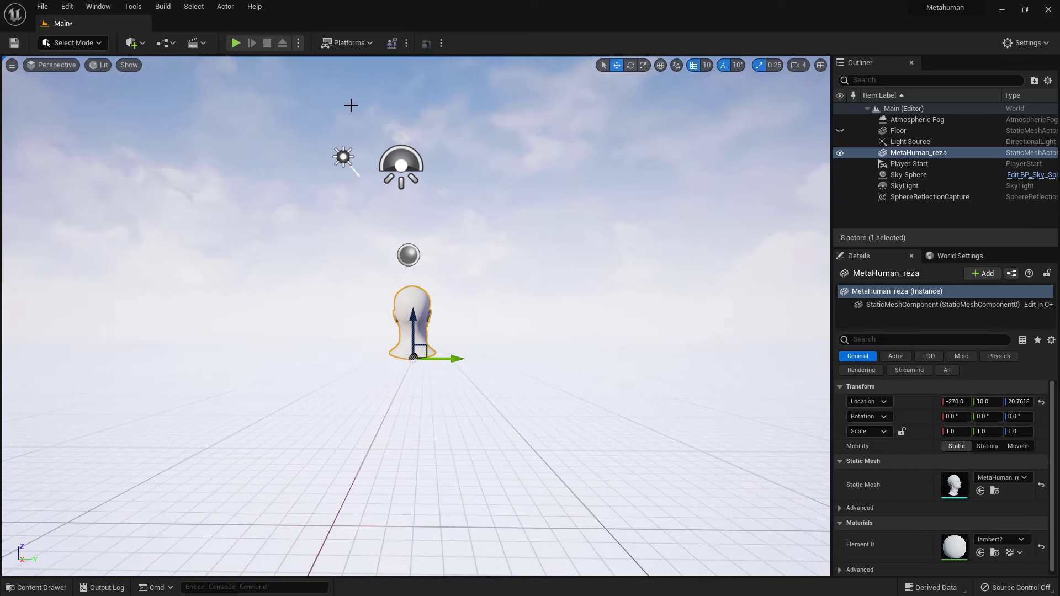
Step: Rotate the head about 180 degrees on Z to face the camera and frame it
{"action": "key", "text": "e"}
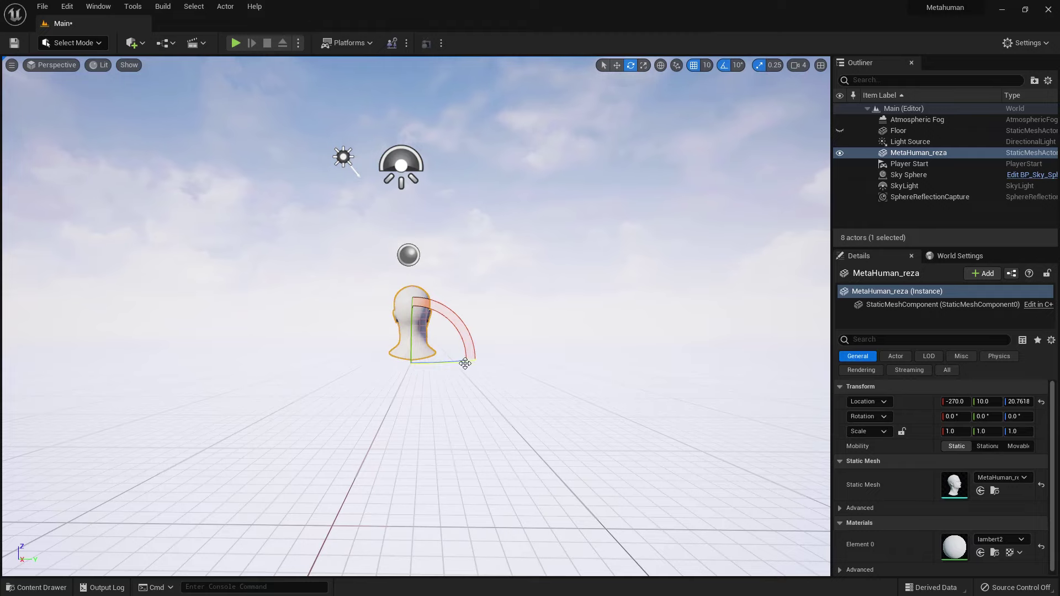
{"action": "left_click_drag", "start_coordinate": [463, 362], "coordinate": [409, 370]}
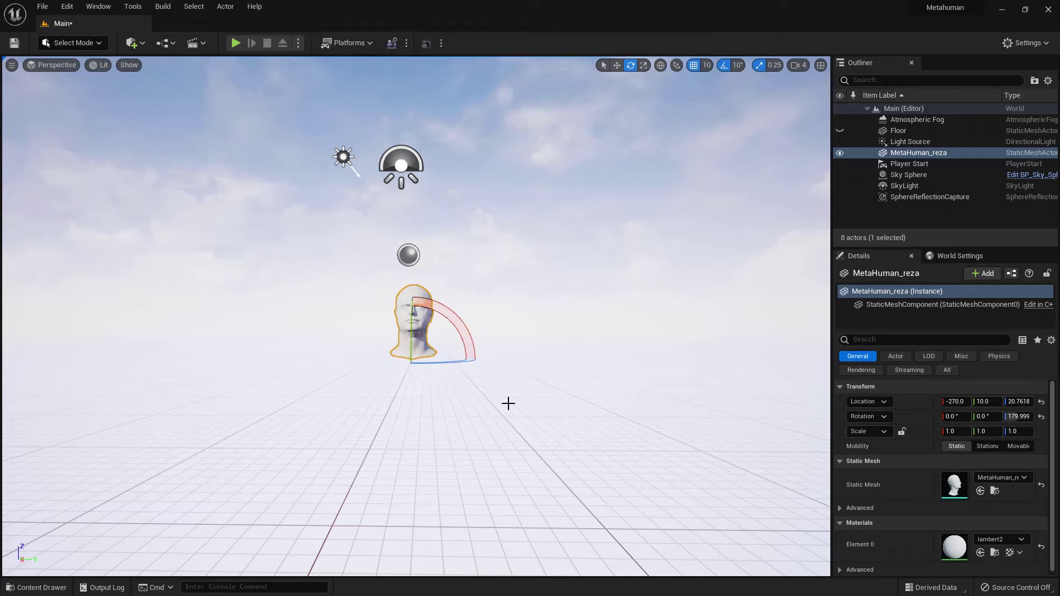
{"action": "key", "text": "f"}
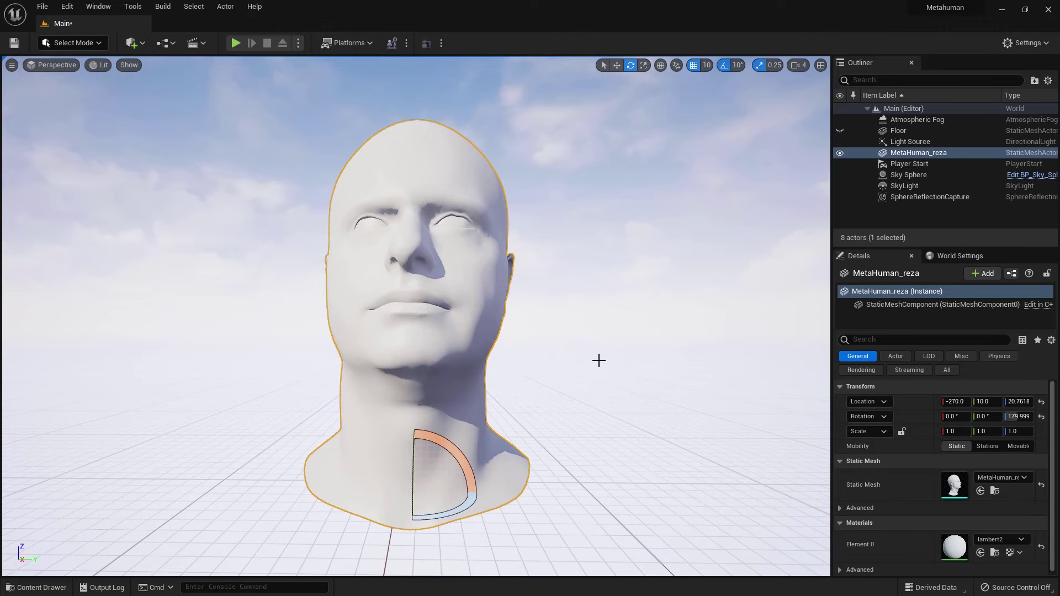
{"action": "scroll", "coordinate": [603, 360], "scroll_direction": "down", "scroll_amount": 5}
{"action": "scroll", "coordinate": [607, 358], "scroll_direction": "up", "scroll_amount": 2}
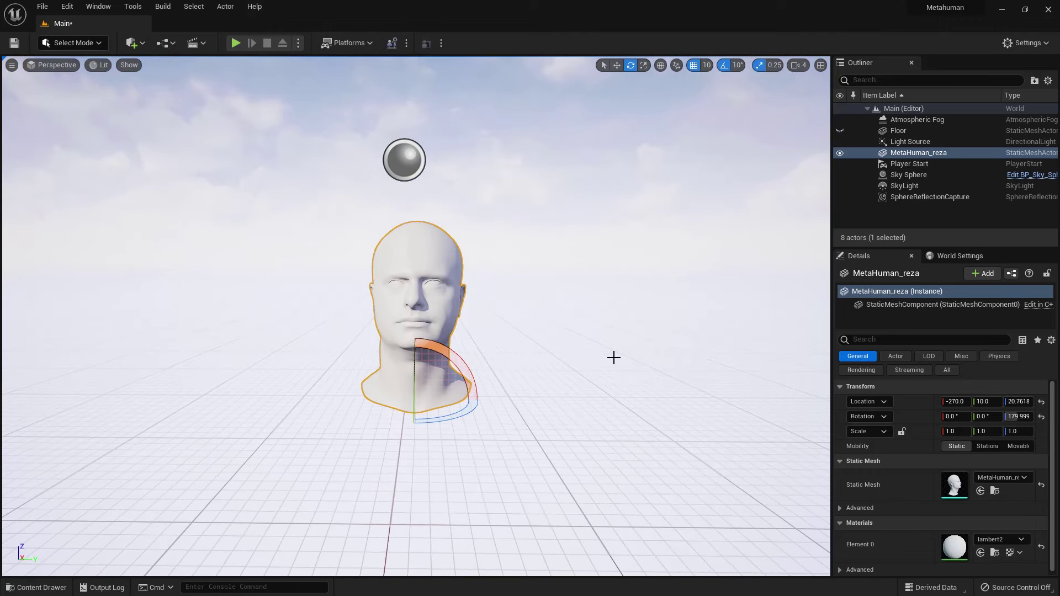
Step: Re-aim the sunlight across the head with Ctrl+L, then return to plain selection
{"action": "key", "text": "ctrl+l"}
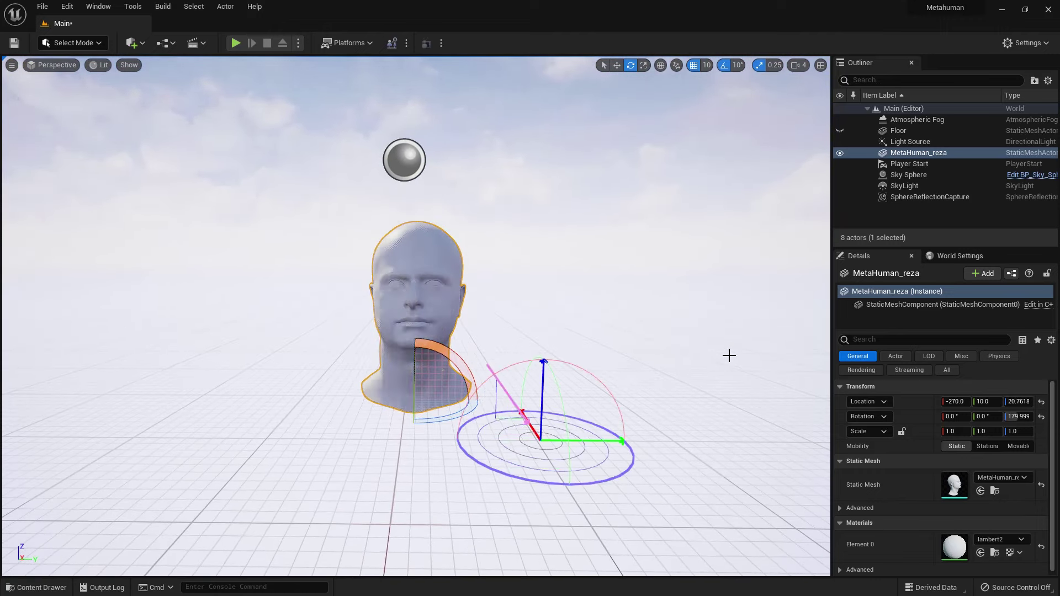
{"action": "key", "text": "ctrl+l"}
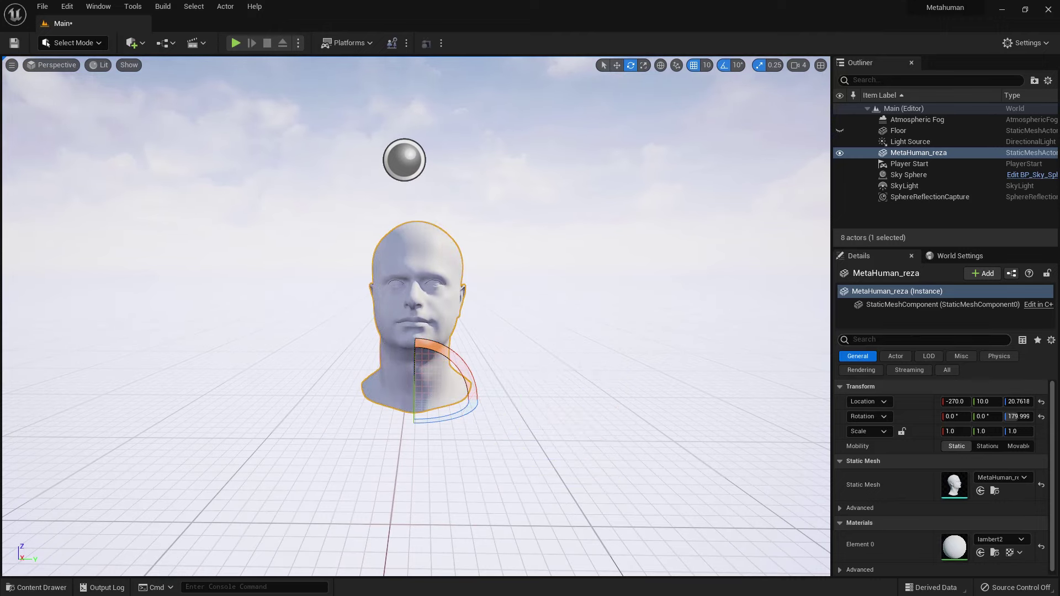
{"action": "key", "text": "ctrl+l"}
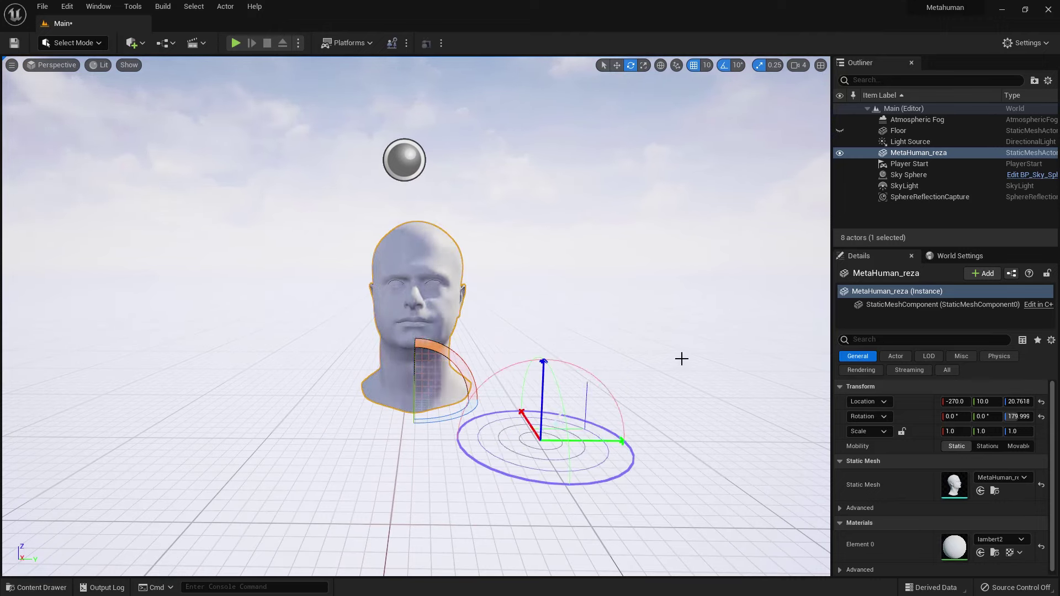
{"action": "left_click", "coordinate": [728, 356]}
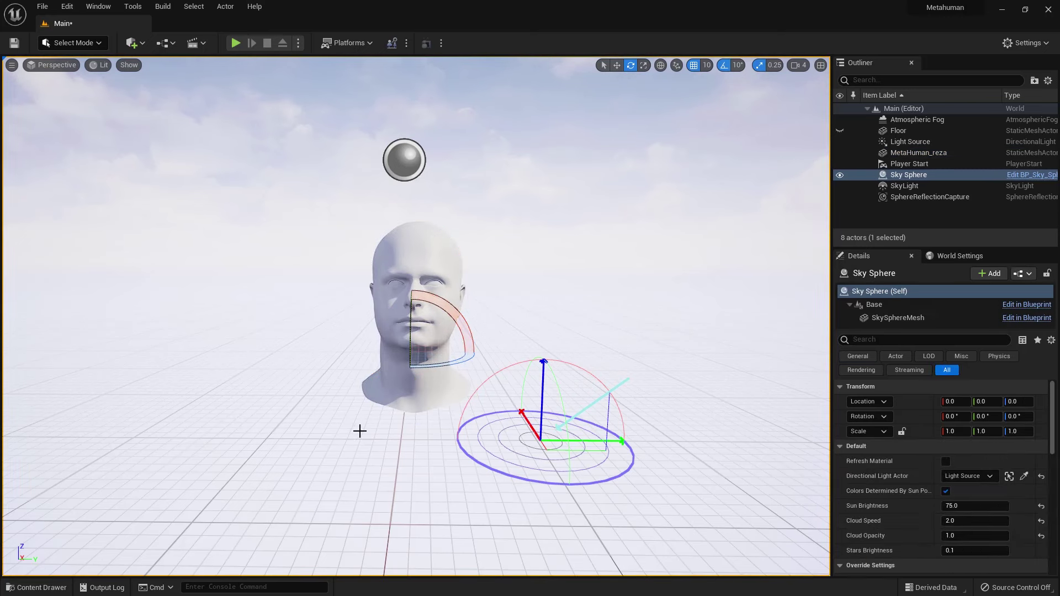
{"action": "scroll", "coordinate": [320, 414], "scroll_direction": "up", "scroll_amount": 5}
{"action": "scroll", "coordinate": [320, 416], "scroll_direction": "down", "scroll_amount": 5}
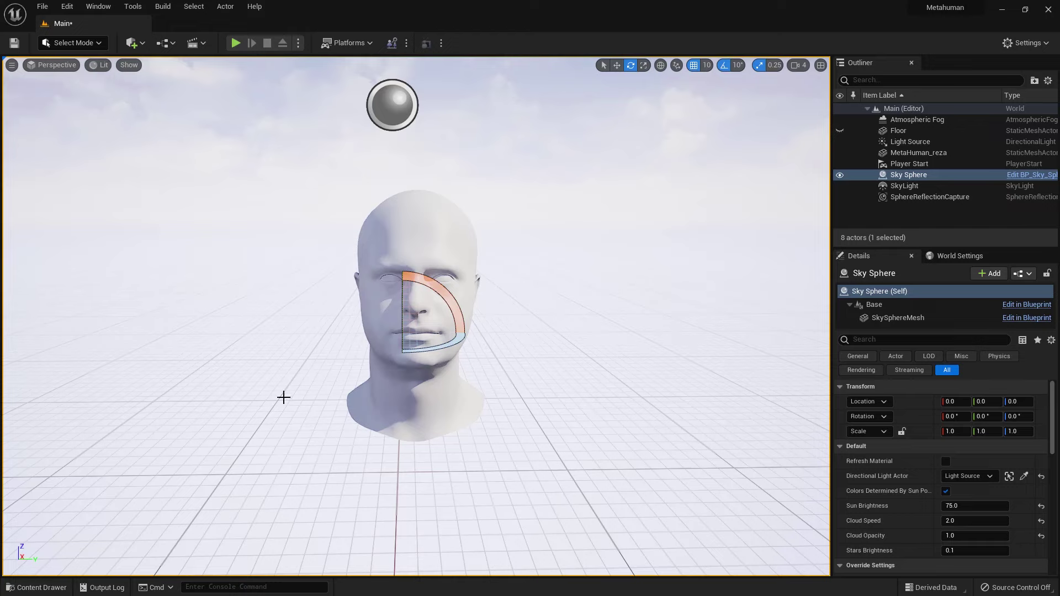
{"action": "key", "text": "q"}
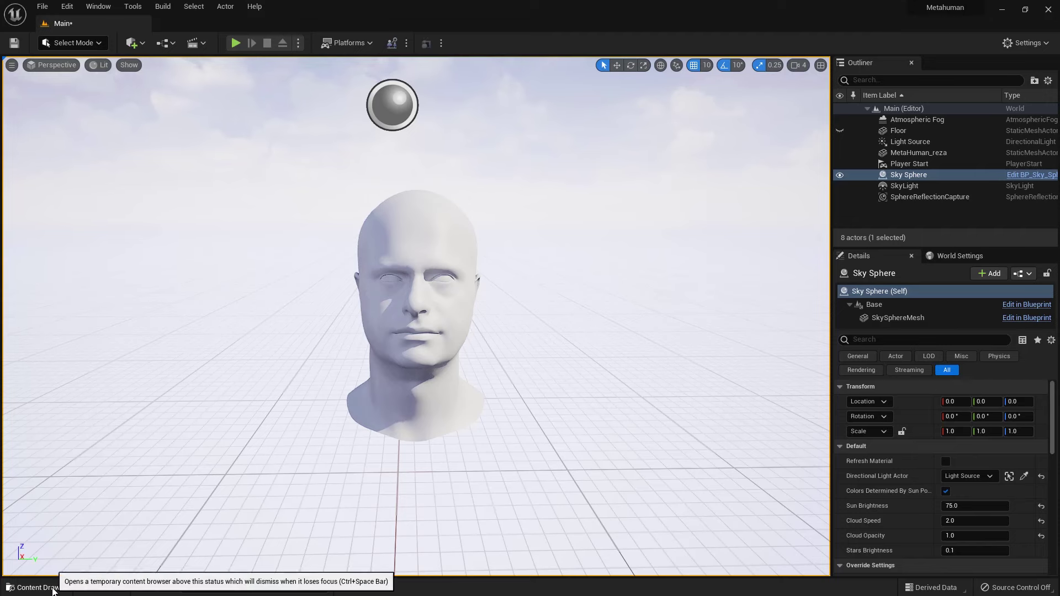
Step: Create a new material in the Content Drawer and open it for editing
{"action": "left_click", "coordinate": [25, 587]}
{"action": "right_click", "coordinate": [320, 508]}
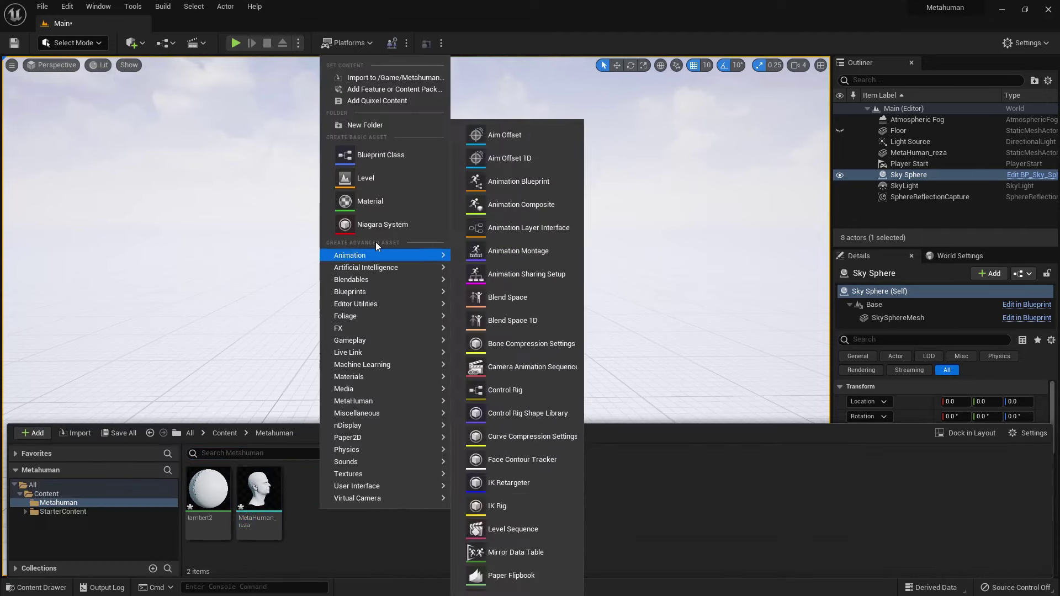
{"action": "left_click", "coordinate": [373, 207]}
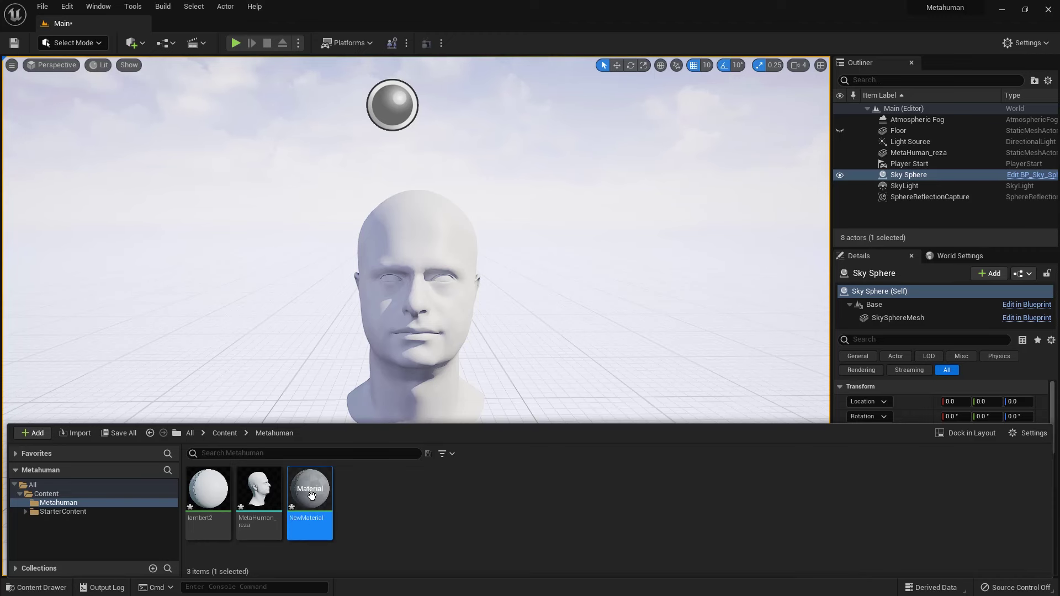
{"action": "double_click", "coordinate": [312, 495]}
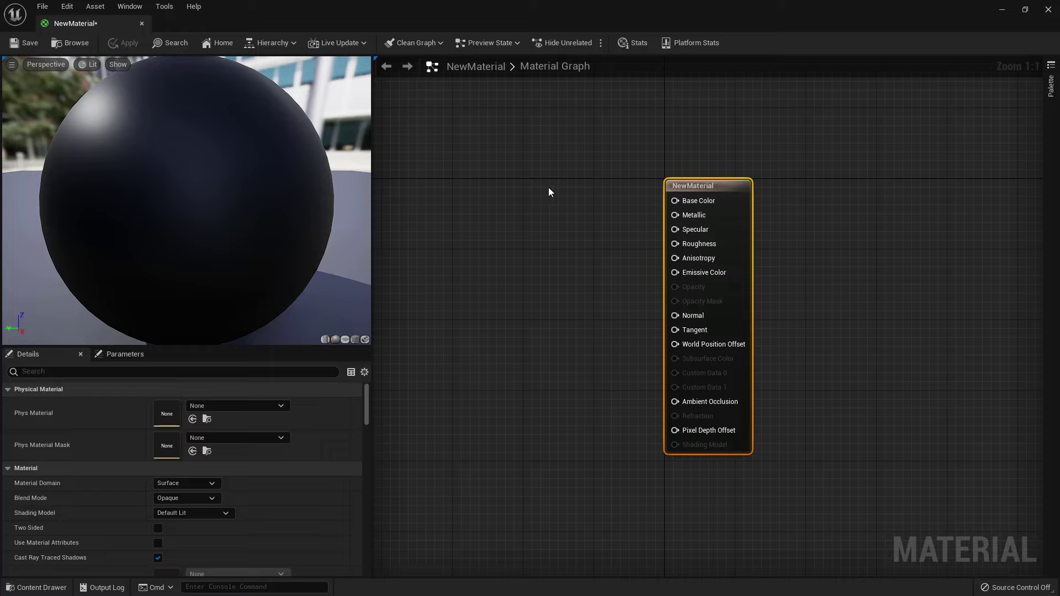
Step: Feed a Constant3Vector set to 0.552 light grey into Base Color
{"action": "left_click", "coordinate": [548, 187]}
{"action": "key", "text": "3"}
{"action": "left_click", "coordinate": [544, 200]}
{"action": "left_click_drag", "start_coordinate": [565, 206], "coordinate": [669, 201]}
{"action": "double_click", "coordinate": [503, 236]}
{"action": "left_click_drag", "start_coordinate": [669, 386], "coordinate": [677, 329]}
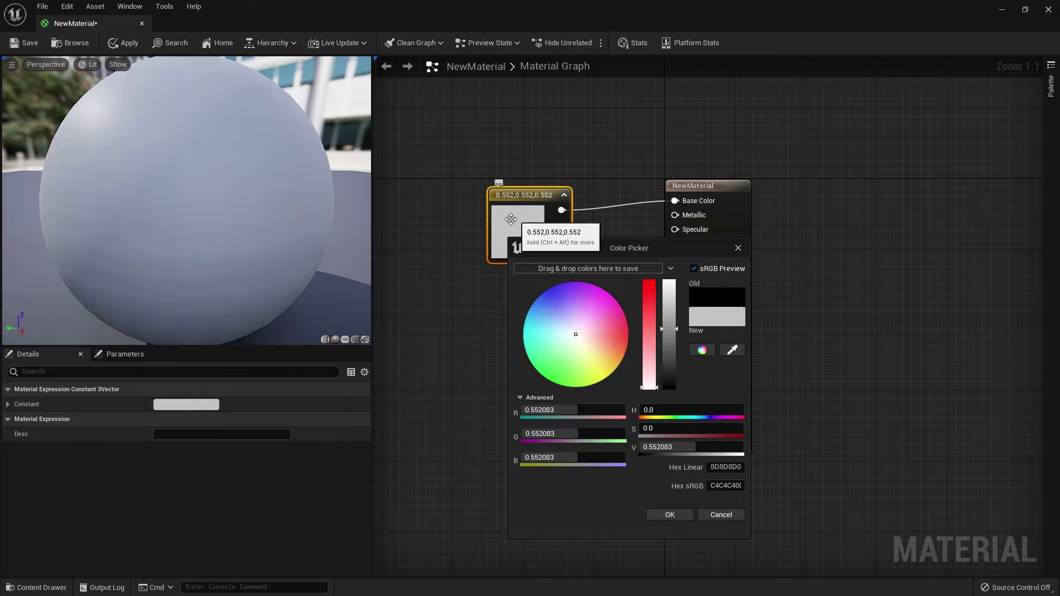
{"action": "left_click", "coordinate": [450, 297]}
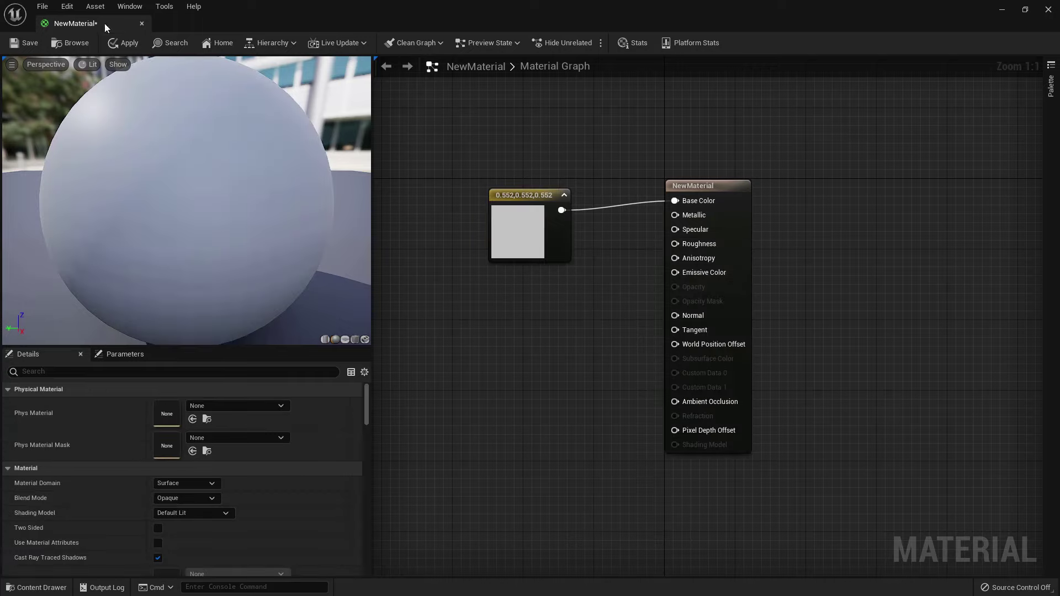
Step: Apply and save the material, then close the material editor
{"action": "left_click", "coordinate": [122, 43]}
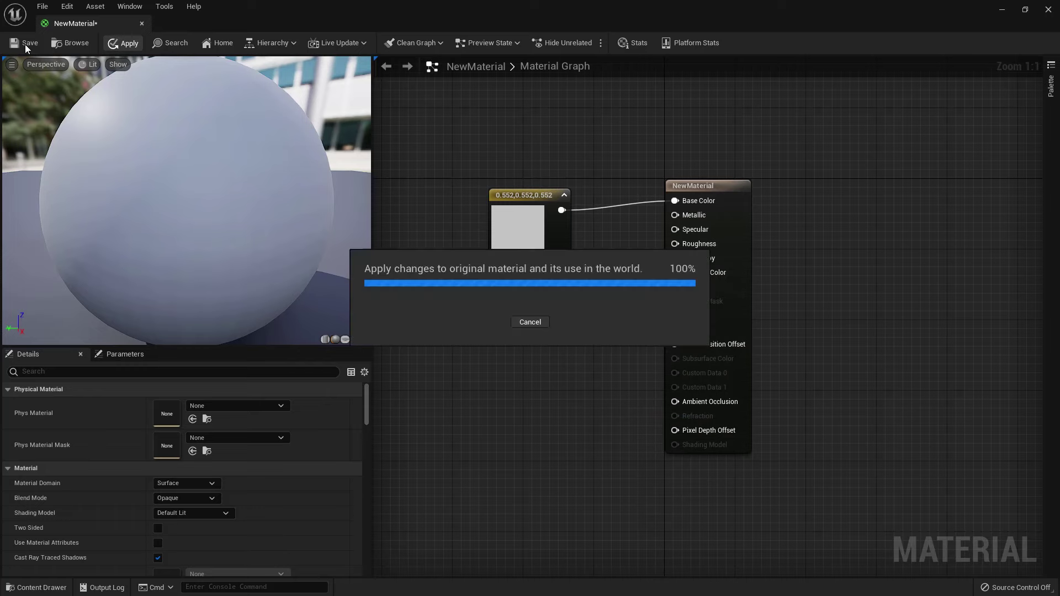
{"action": "left_click", "coordinate": [25, 44]}
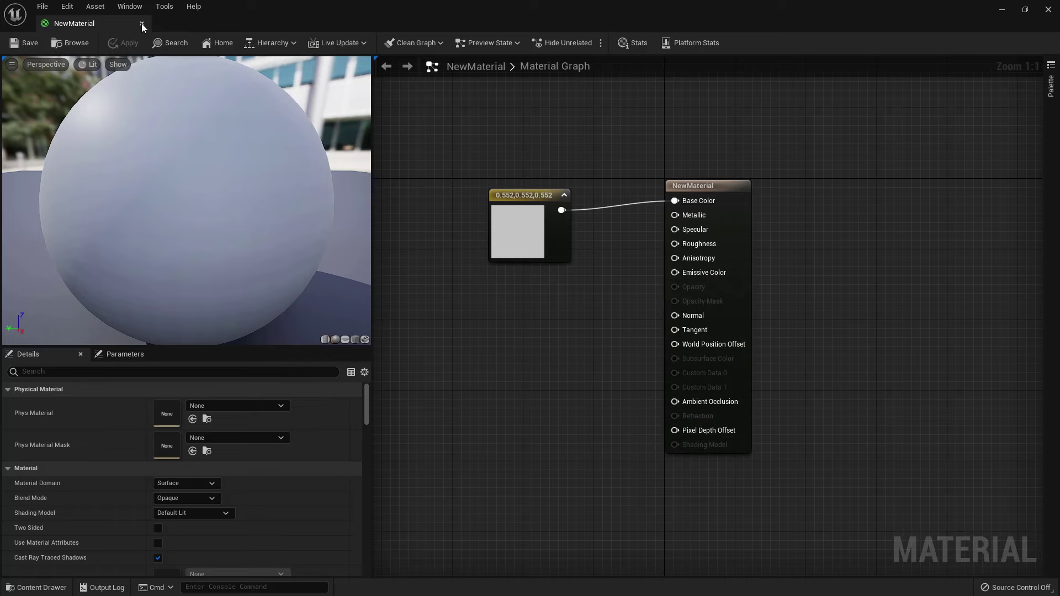
{"action": "left_click", "coordinate": [142, 24]}
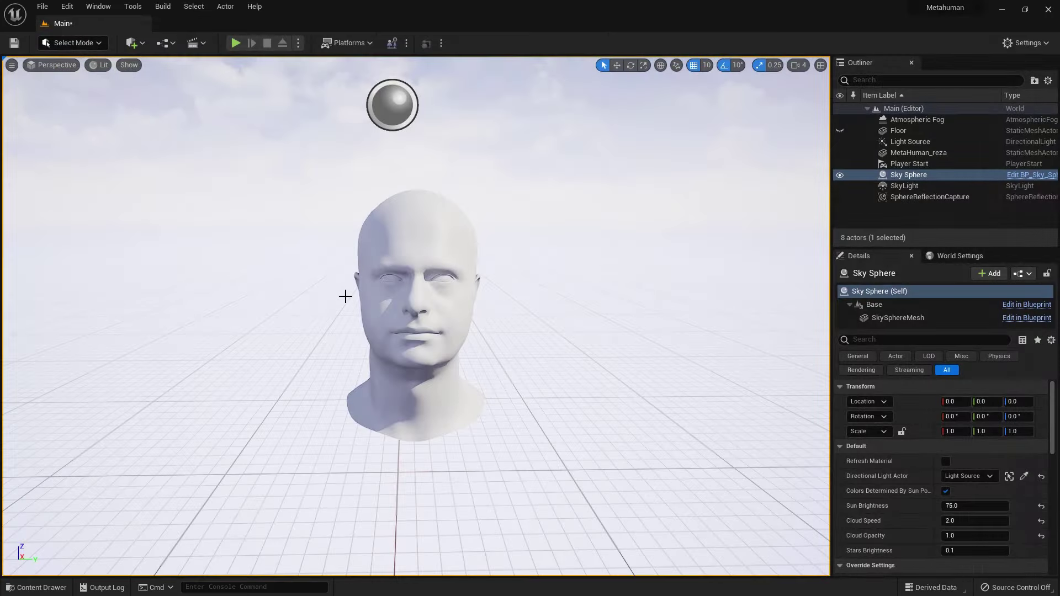
Step: Rename NewMaterial to MM_Metahuman and drag it onto the head in the scene
{"action": "left_click", "coordinate": [27, 588]}
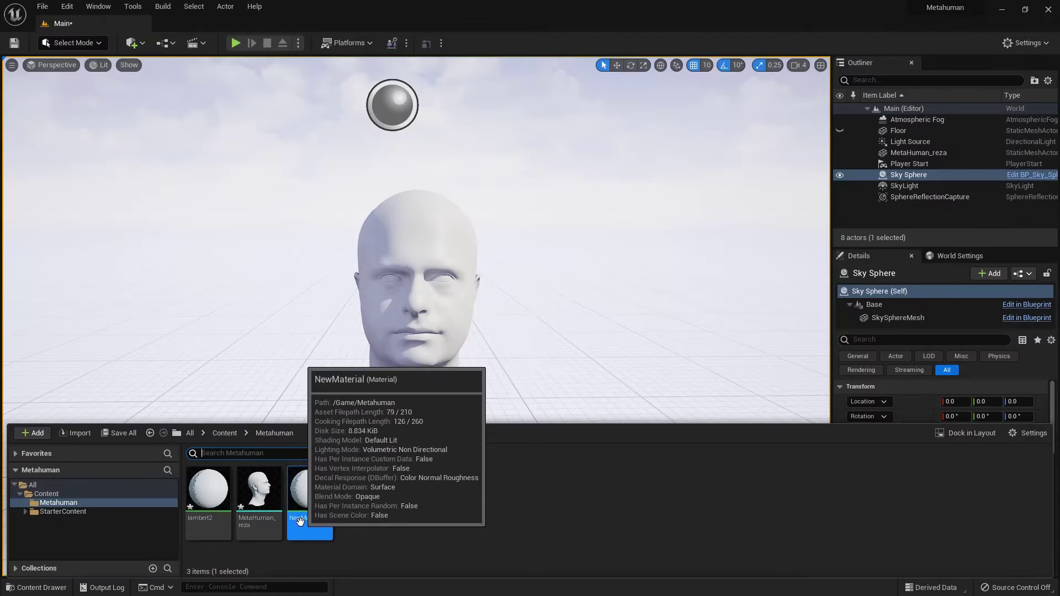
{"action": "right_click", "coordinate": [300, 521]}
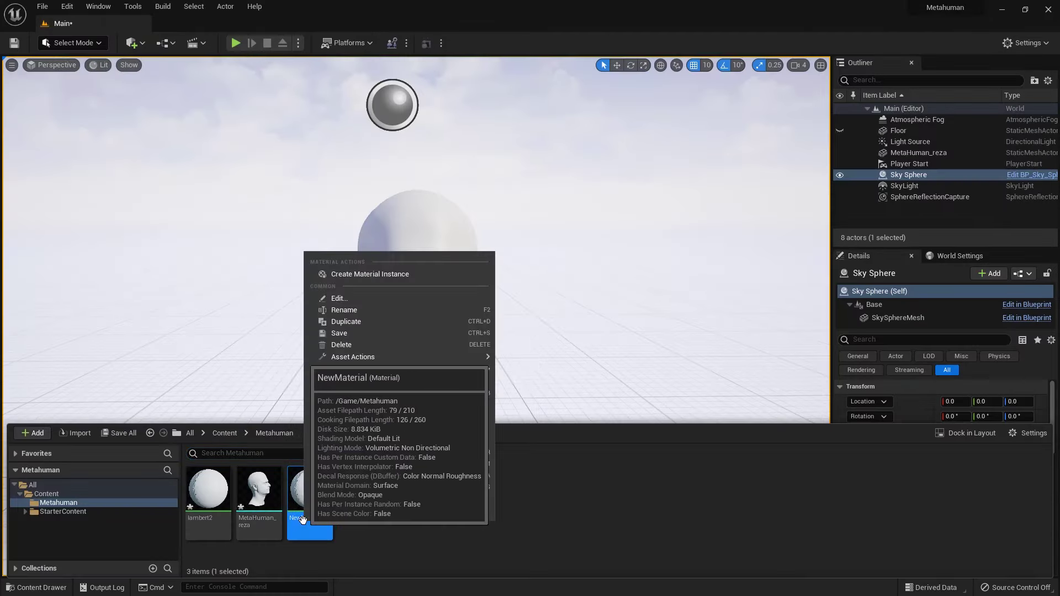
{"action": "left_click", "coordinate": [350, 310]}
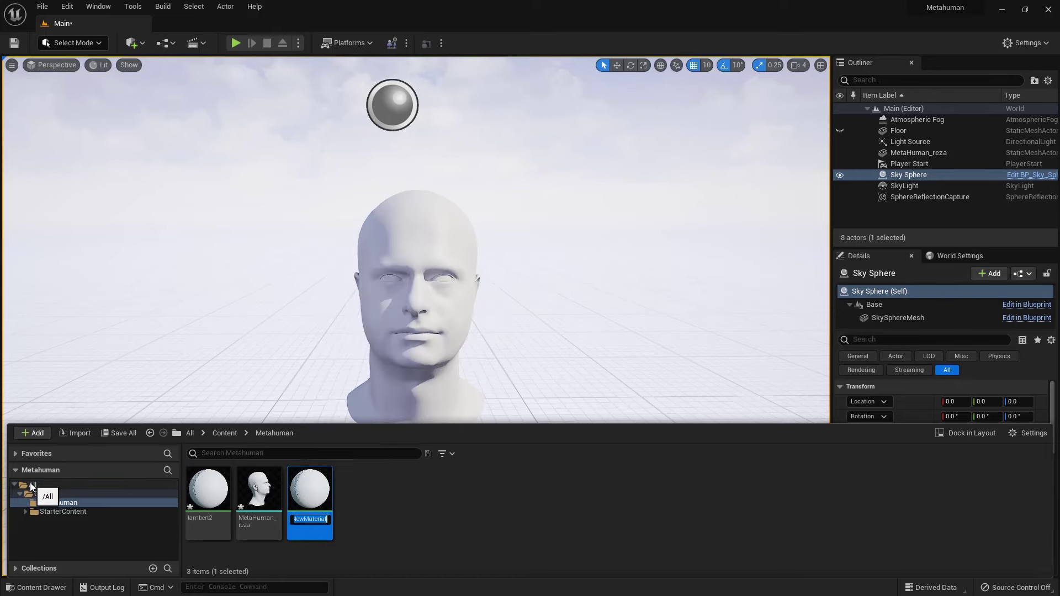
{"action": "type", "text": "MM"}
{"action": "type", "text": "_Metahuman"}
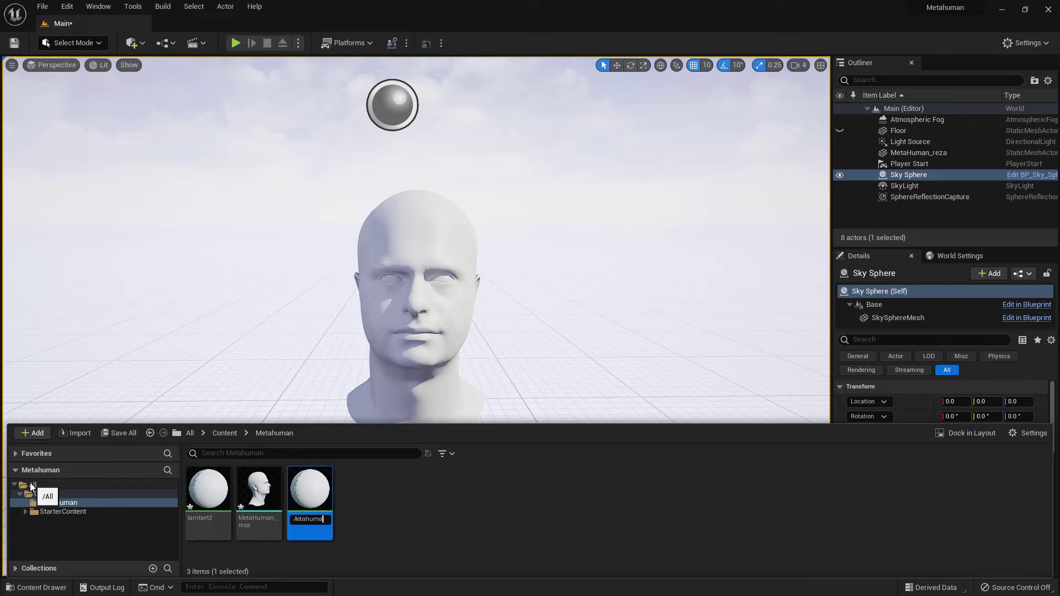
{"action": "key", "text": "Return"}
{"action": "left_click_drag", "start_coordinate": [309, 491], "coordinate": [406, 283]}
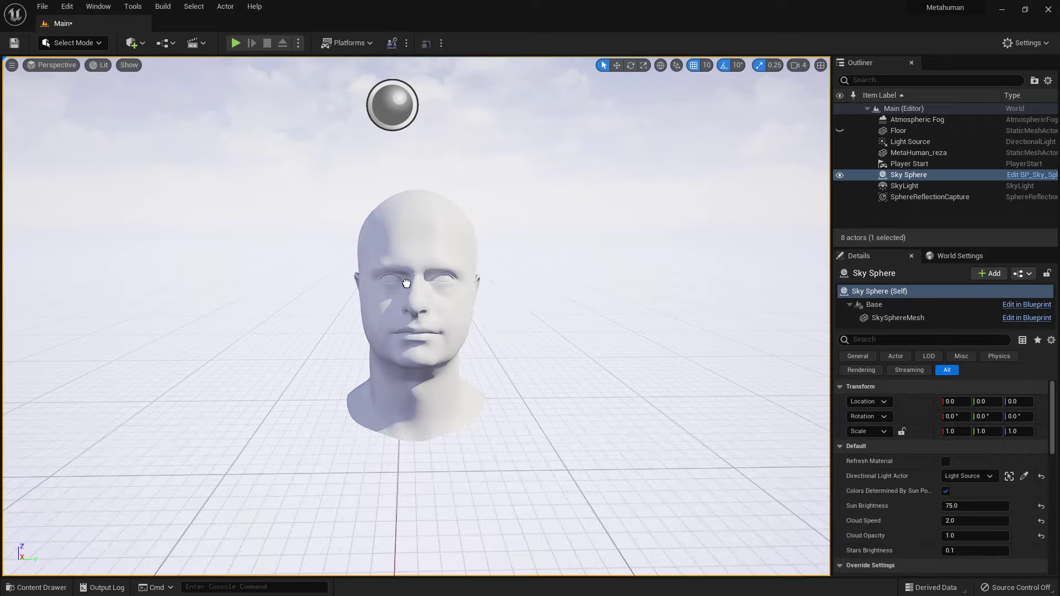
Step: Force-delete the old lambert2 material from the Metahuman folder
{"action": "left_click", "coordinate": [35, 588]}
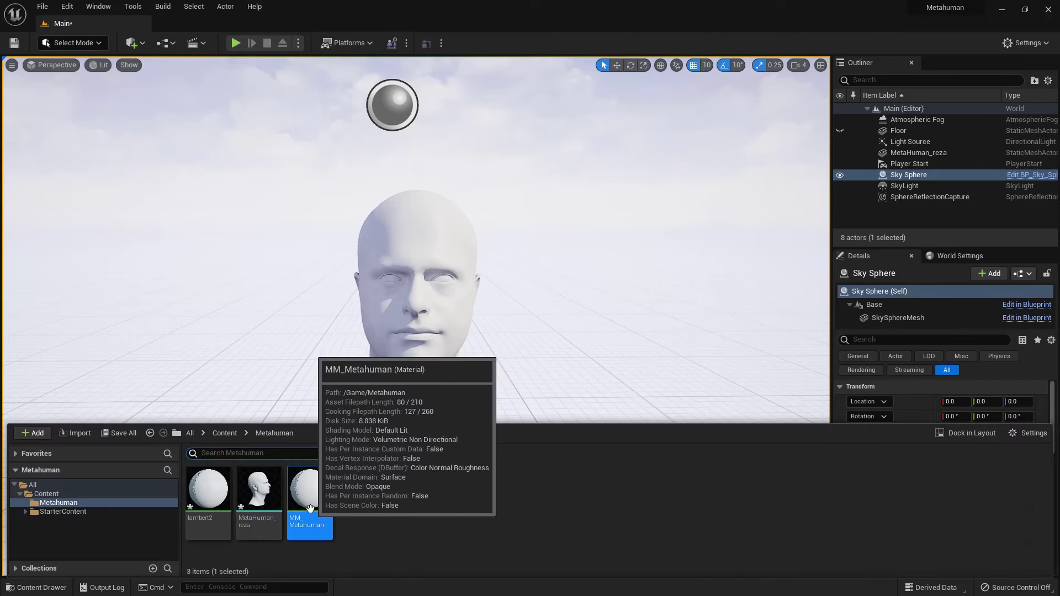
{"action": "left_click", "coordinate": [210, 501]}
{"action": "key", "text": "Delete"}
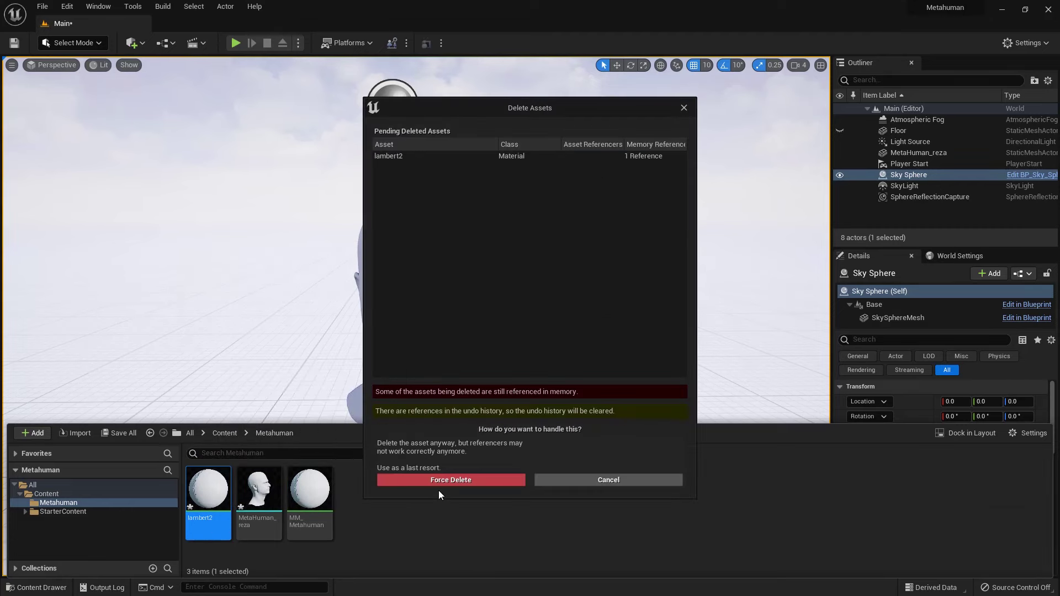
{"action": "left_click", "coordinate": [435, 482]}
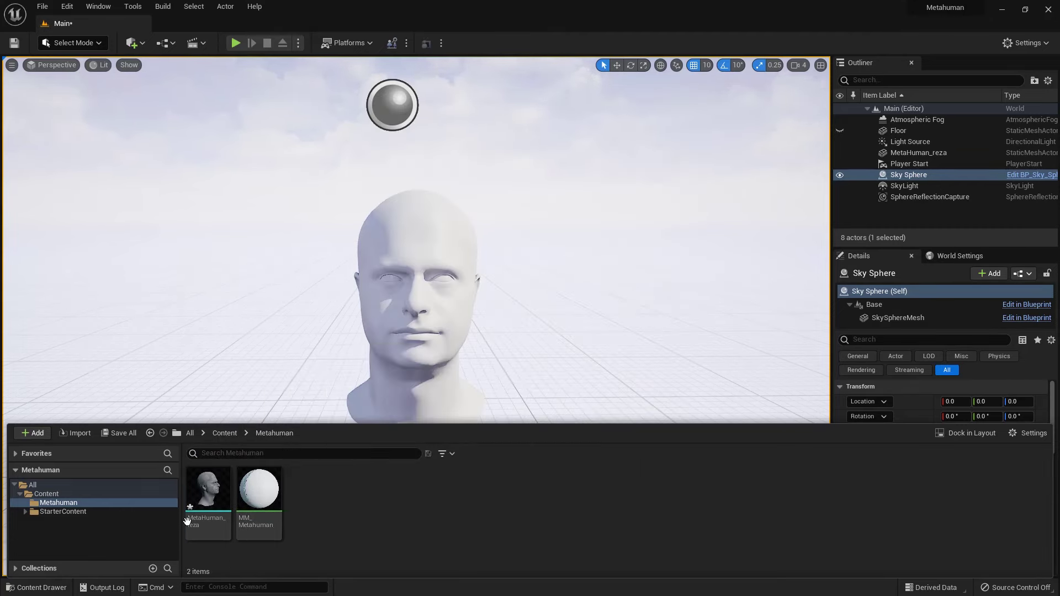
{"action": "mouse_move", "coordinate": [248, 490]}
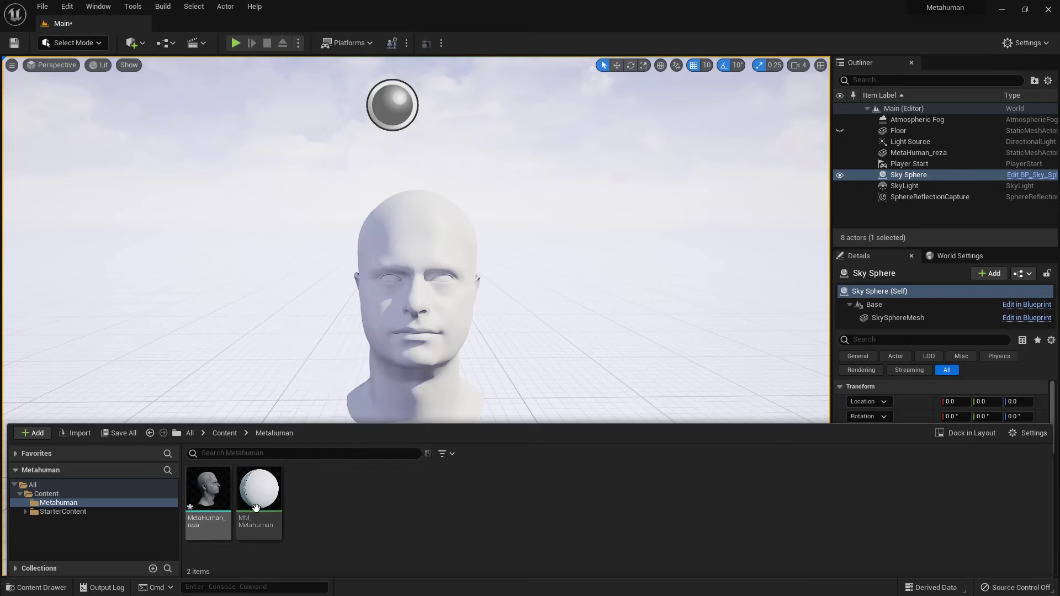
{"action": "double_click", "coordinate": [250, 491]}
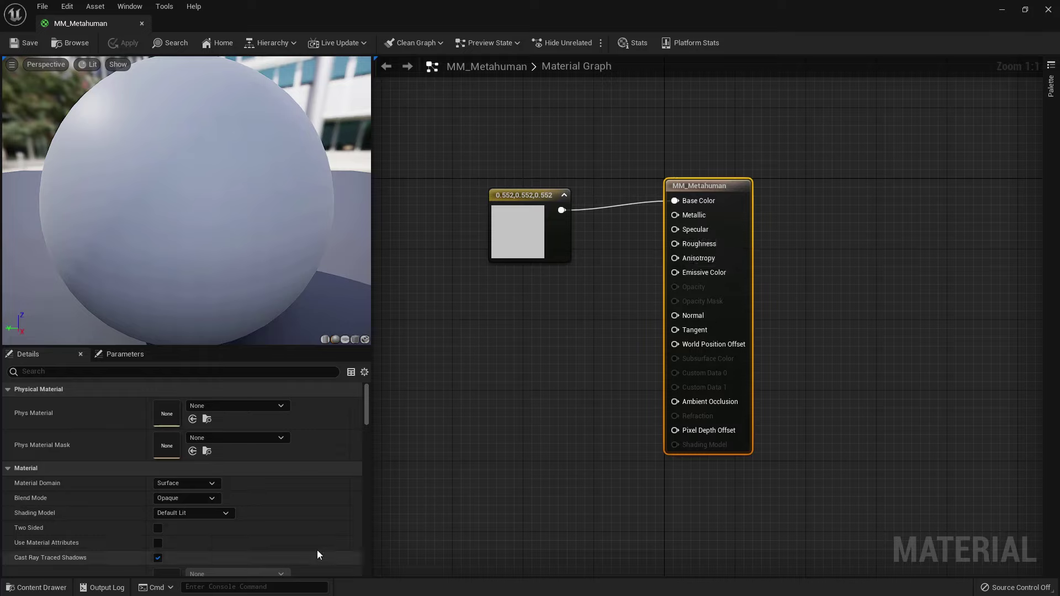
{"action": "left_click", "coordinate": [208, 513]}
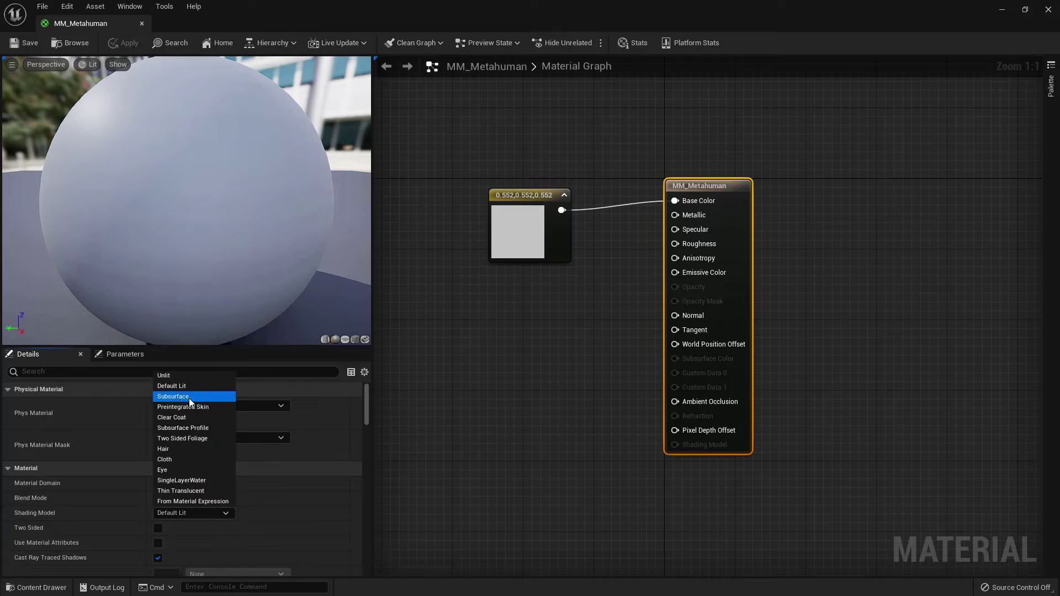
{"action": "left_click", "coordinate": [515, 423]}
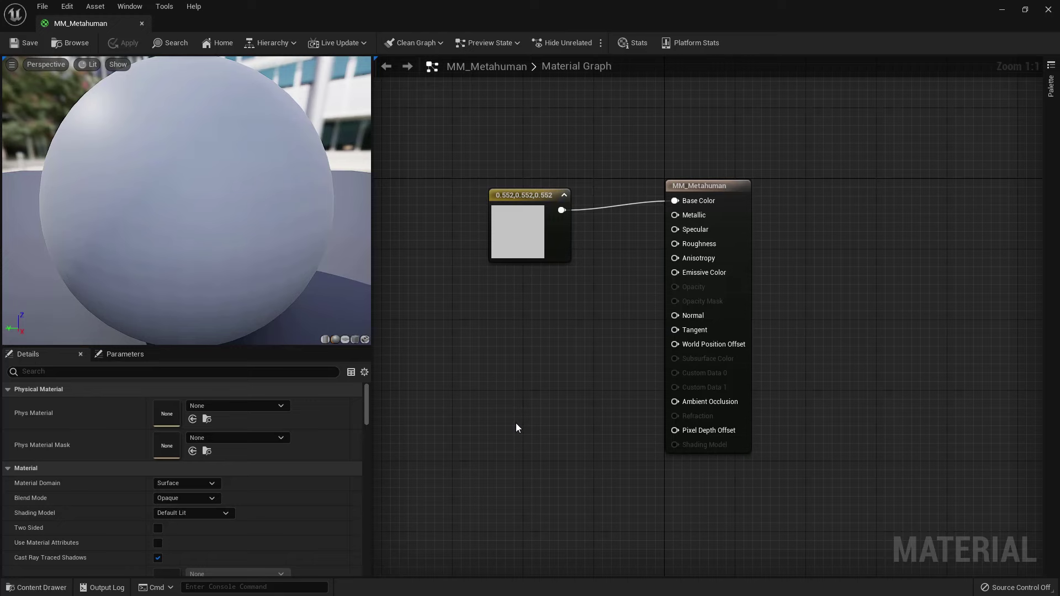
{"action": "left_click", "coordinate": [142, 24]}
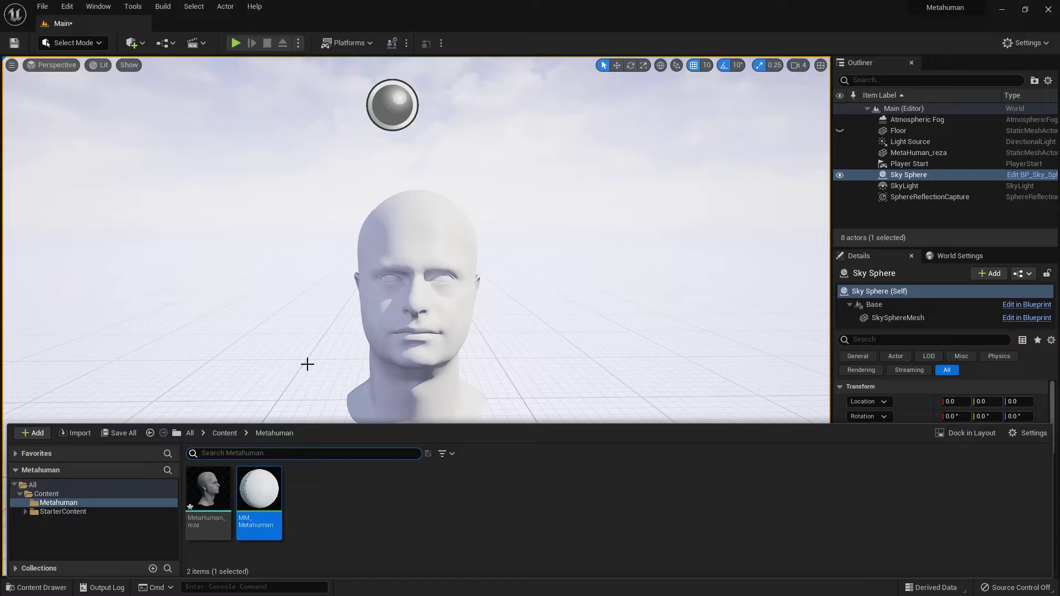
Step: Create a MetaHuman Identity asset from the Content folder's add menu with its default name
{"action": "left_click", "coordinate": [70, 503]}
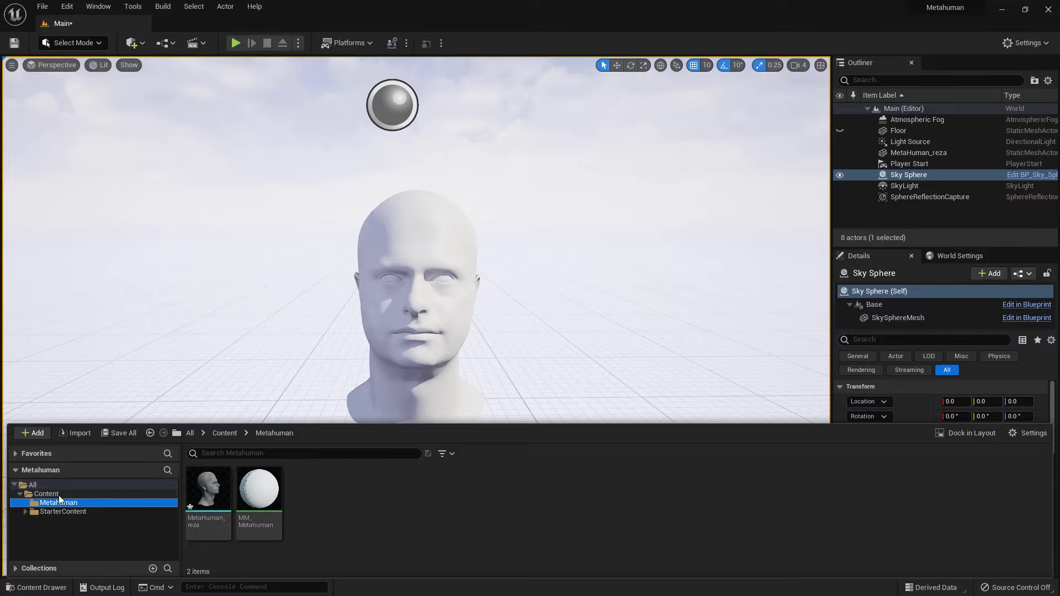
{"action": "right_click", "coordinate": [58, 495]}
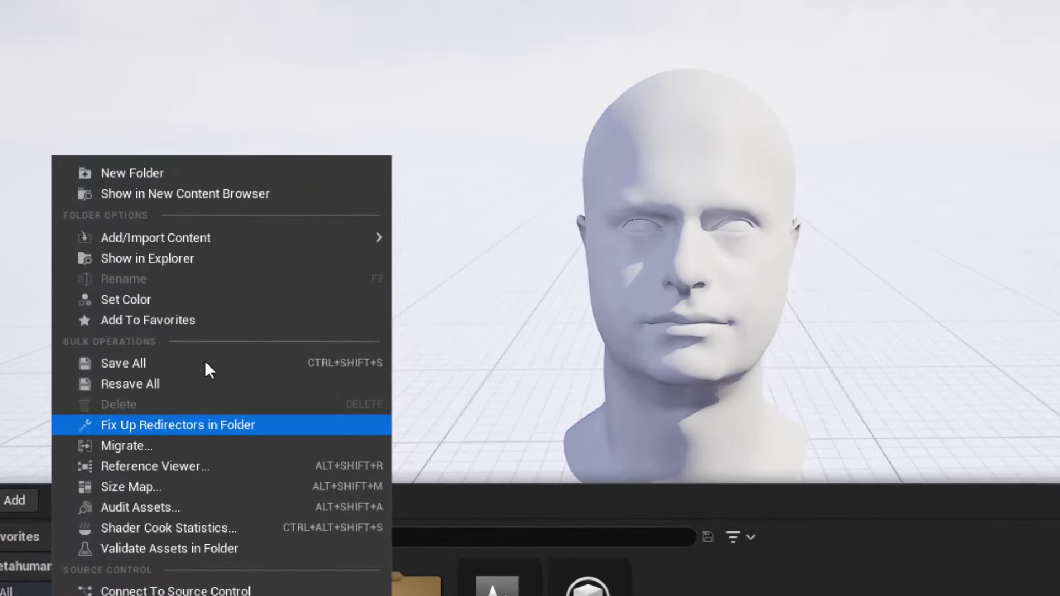
{"action": "mouse_move", "coordinate": [167, 231]}
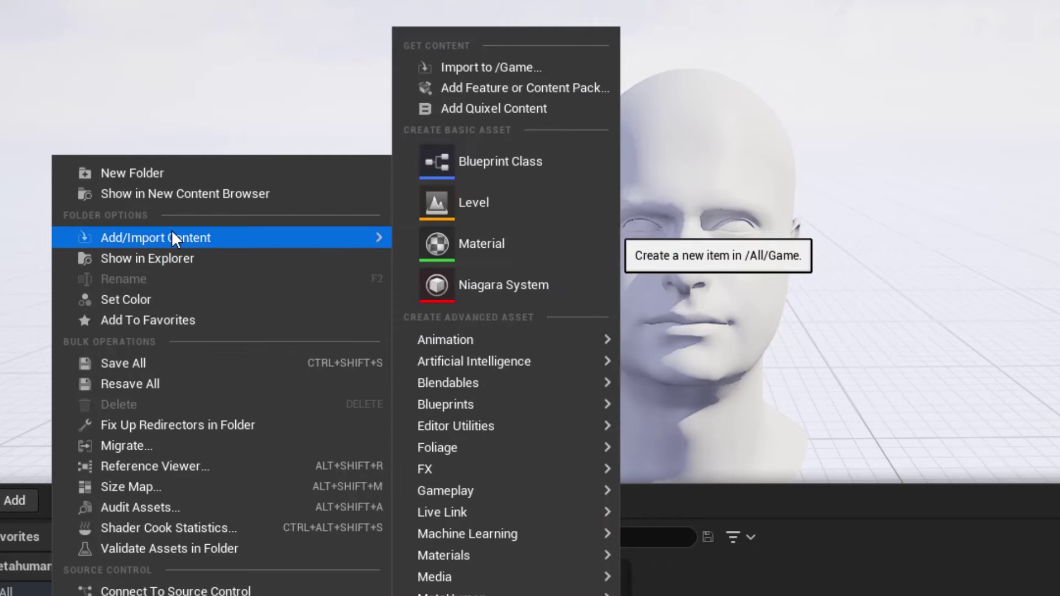
{"action": "type", "text": "me"}
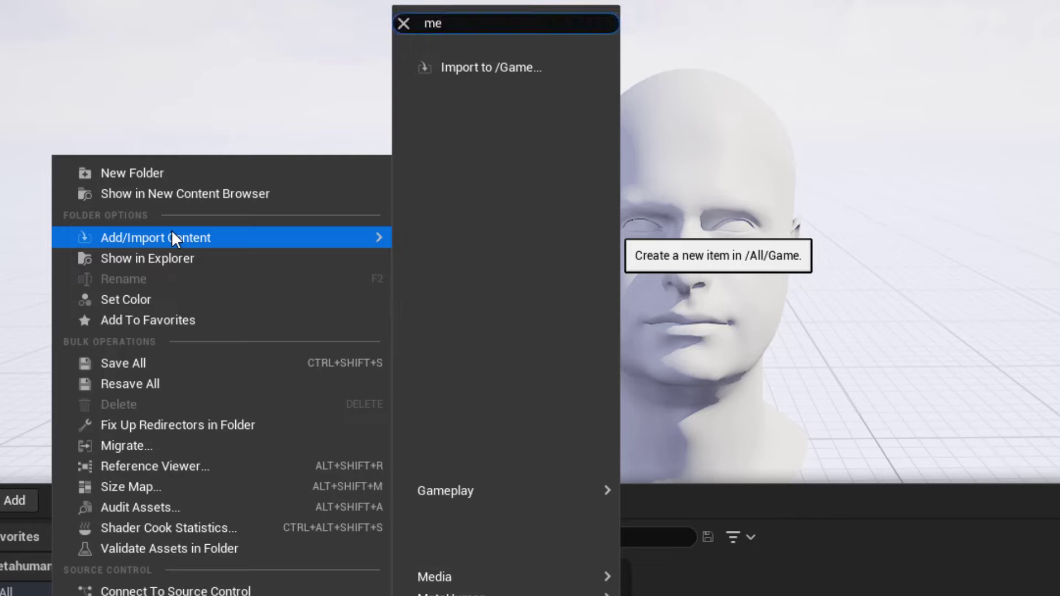
{"action": "type", "text": "tahuman"}
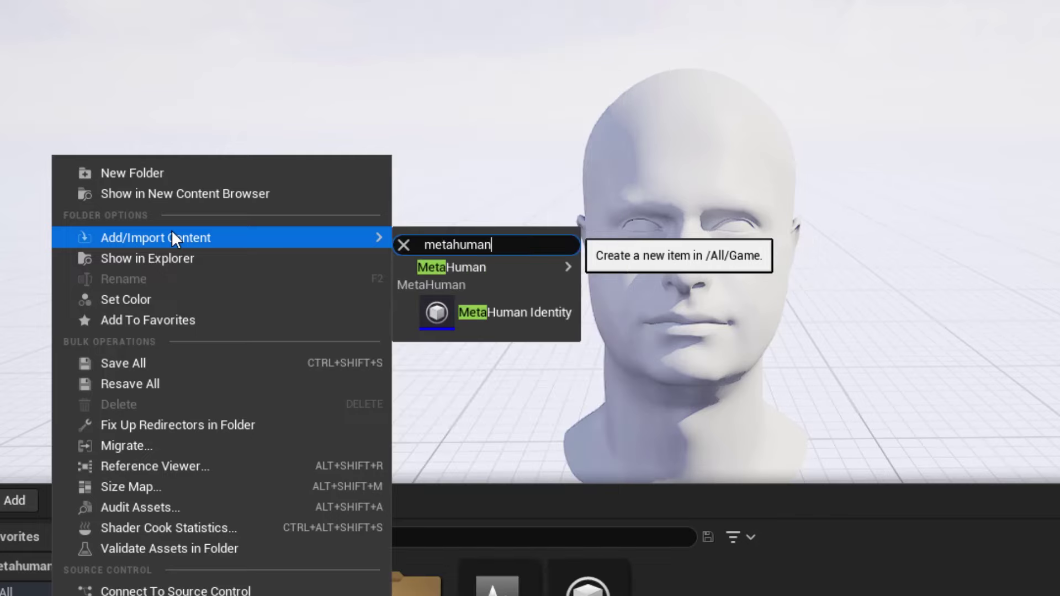
{"action": "left_click", "coordinate": [498, 313]}
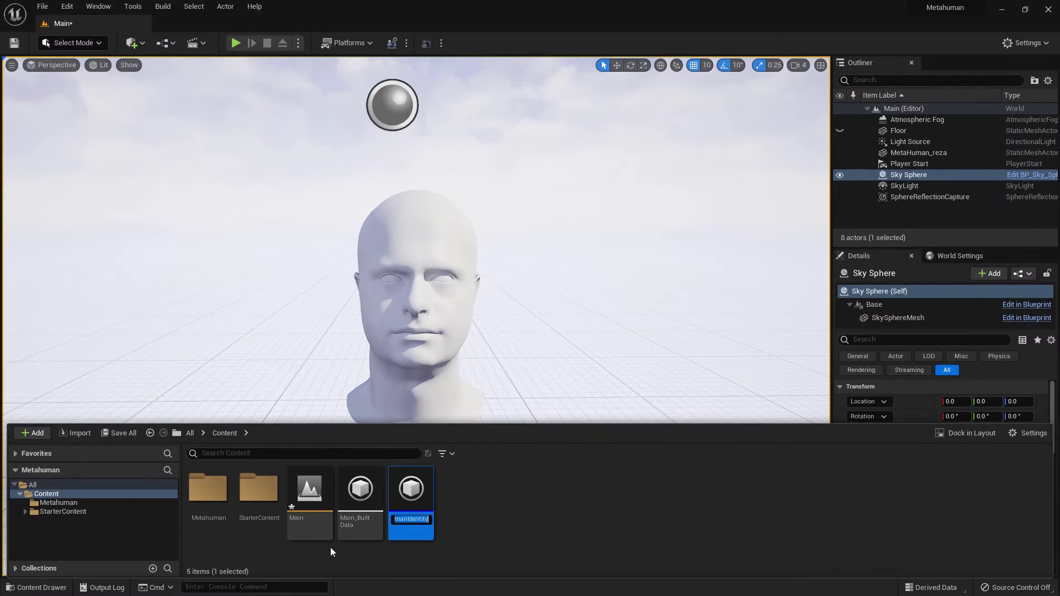
{"action": "left_click", "coordinate": [410, 497]}
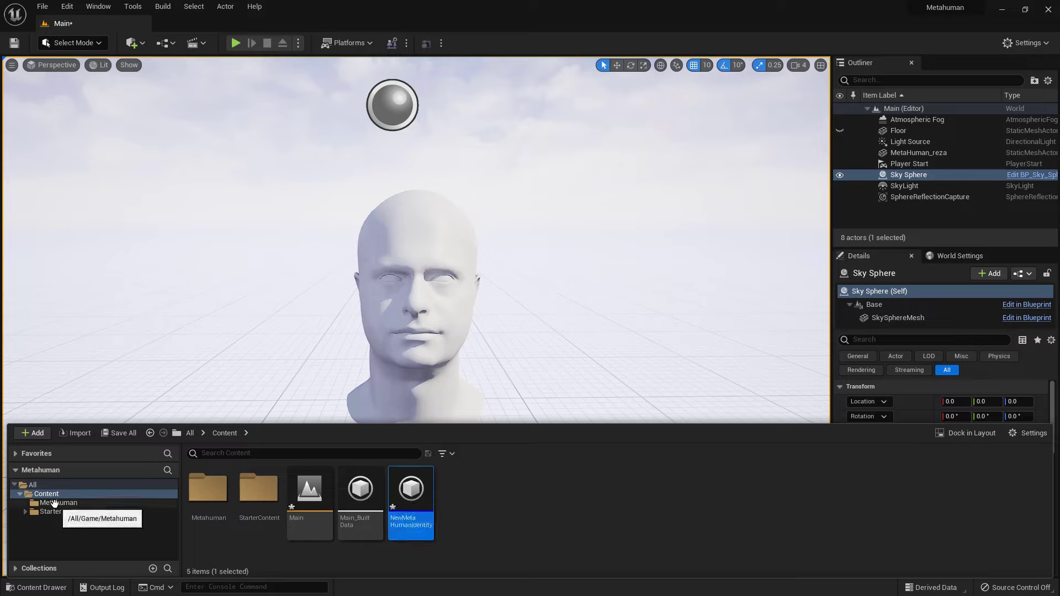
Step: Move NewMetaHumanIdentity into the Metahuman folder and show that folder
{"action": "left_click_drag", "start_coordinate": [410, 491], "coordinate": [62, 503]}
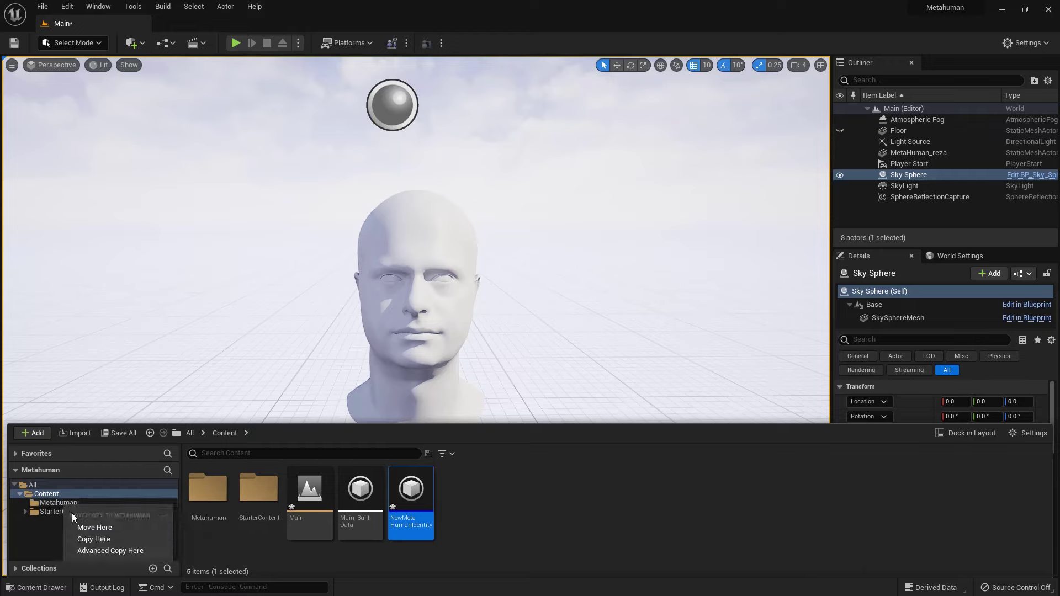
{"action": "left_click", "coordinate": [102, 528]}
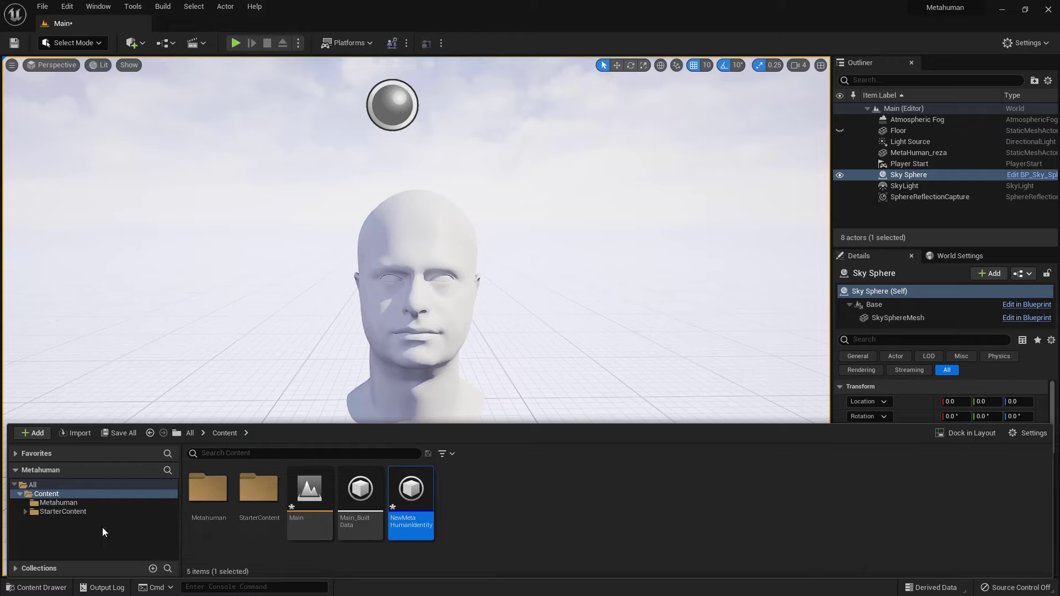
{"action": "left_click", "coordinate": [60, 502]}
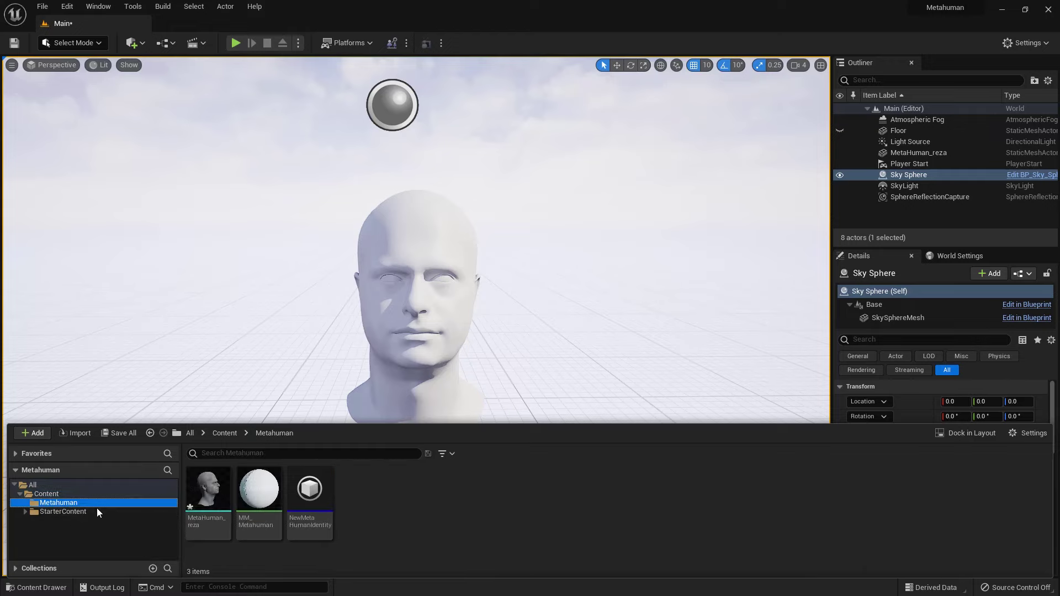
Step: Rename NewMetaHumanIdentity to MHI_Metahuman
{"action": "right_click", "coordinate": [309, 520]}
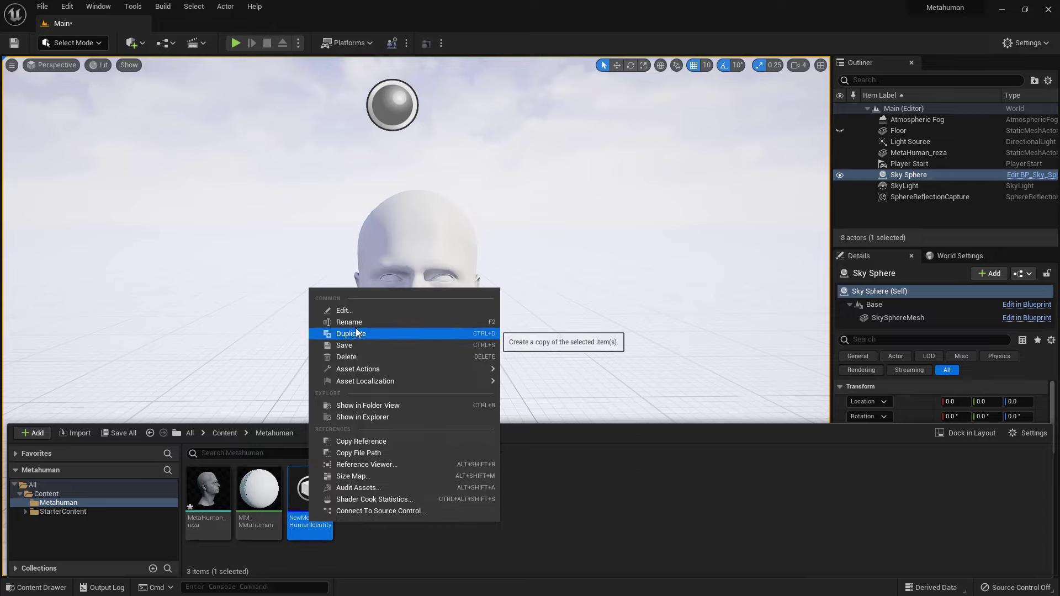
{"action": "left_click", "coordinate": [348, 322]}
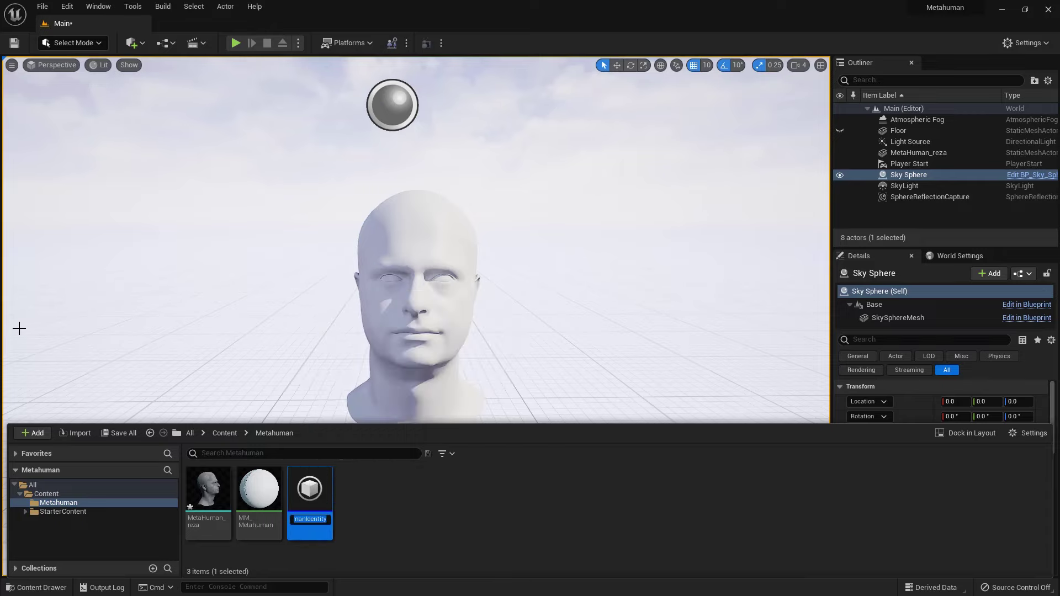
{"action": "type", "text": "MHI"}
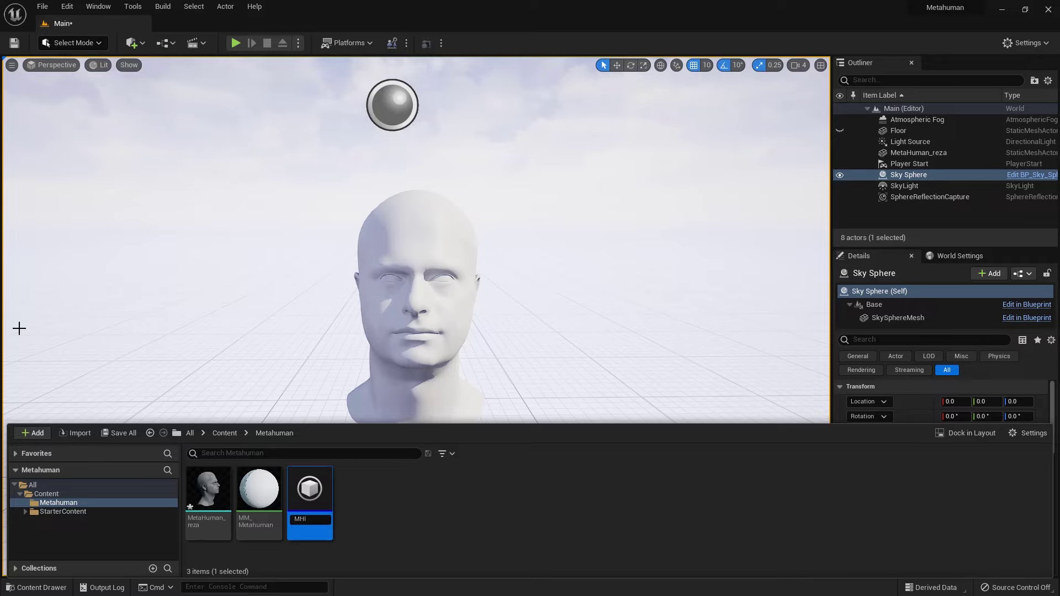
{"action": "type", "text": "_Metahuman"}
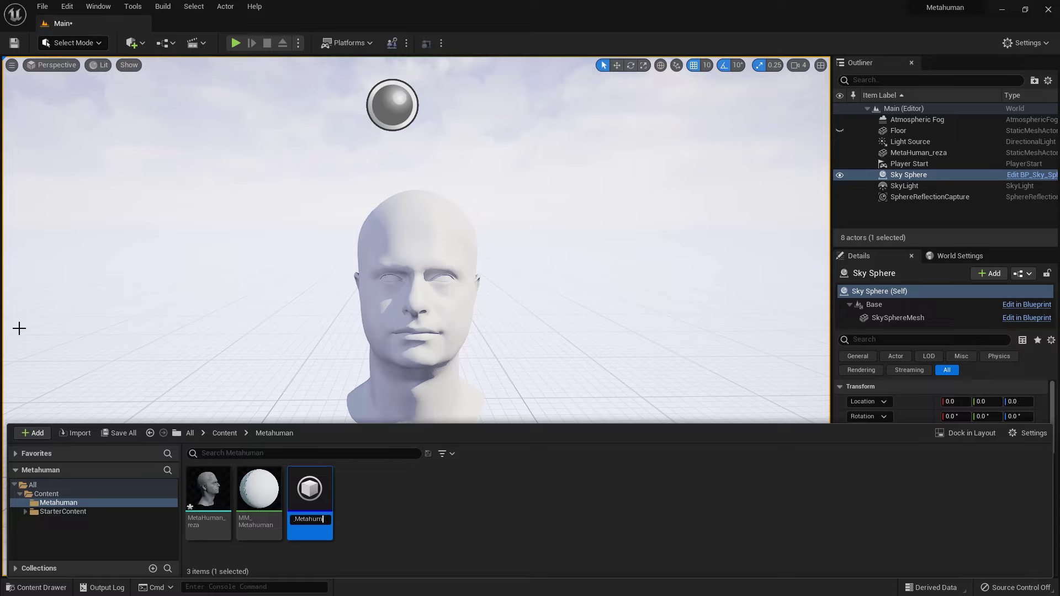
{"action": "key", "text": "Return"}
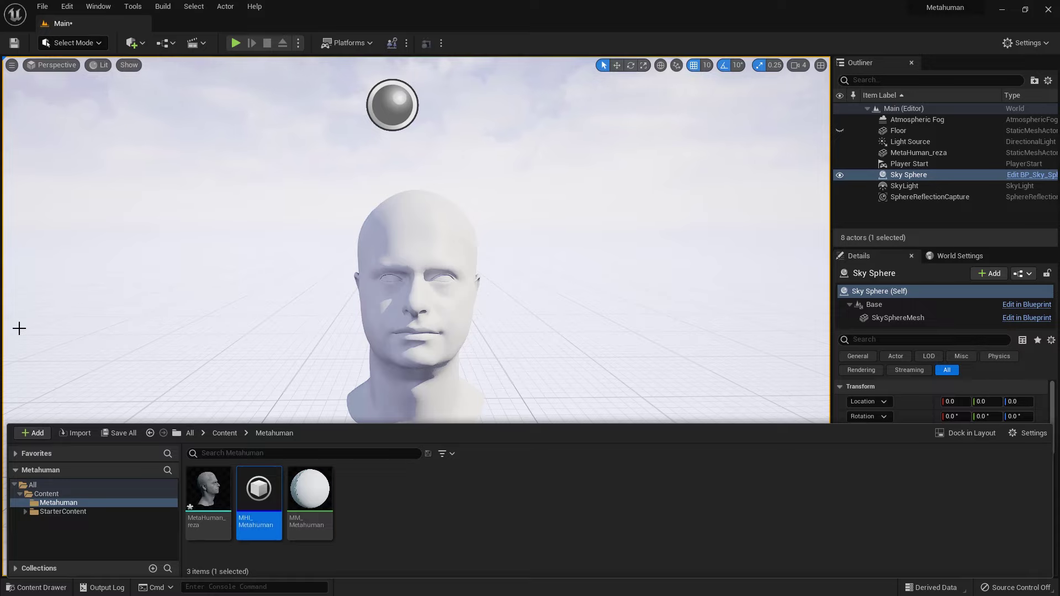
Step: Open MHI_Metahuman in the Identity editor and select its root, adding no parts yet
{"action": "double_click", "coordinate": [254, 493]}
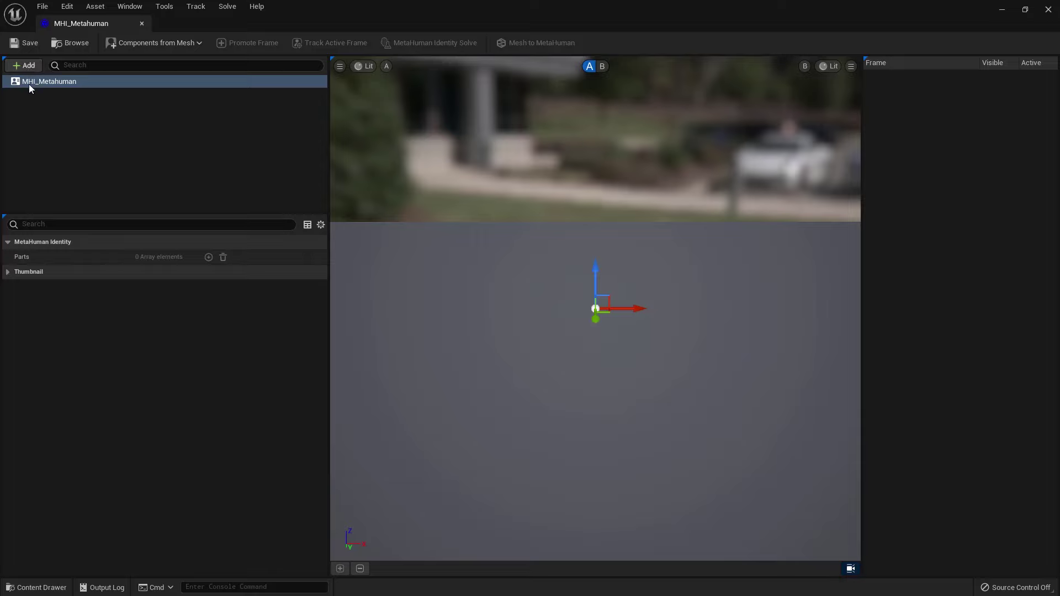
{"action": "left_click", "coordinate": [24, 65]}
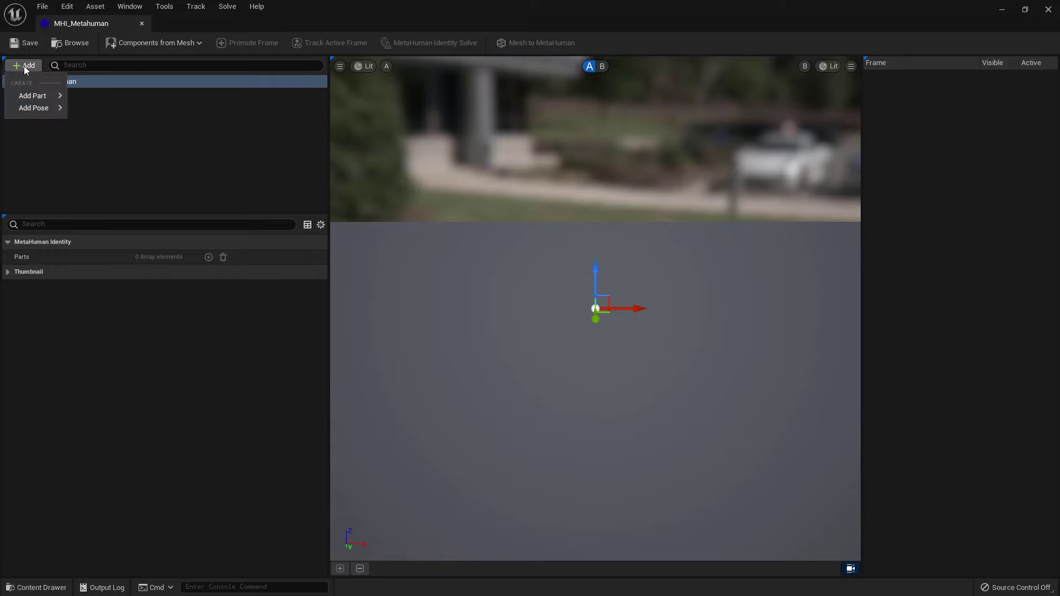
{"action": "mouse_move", "coordinate": [34, 98]}
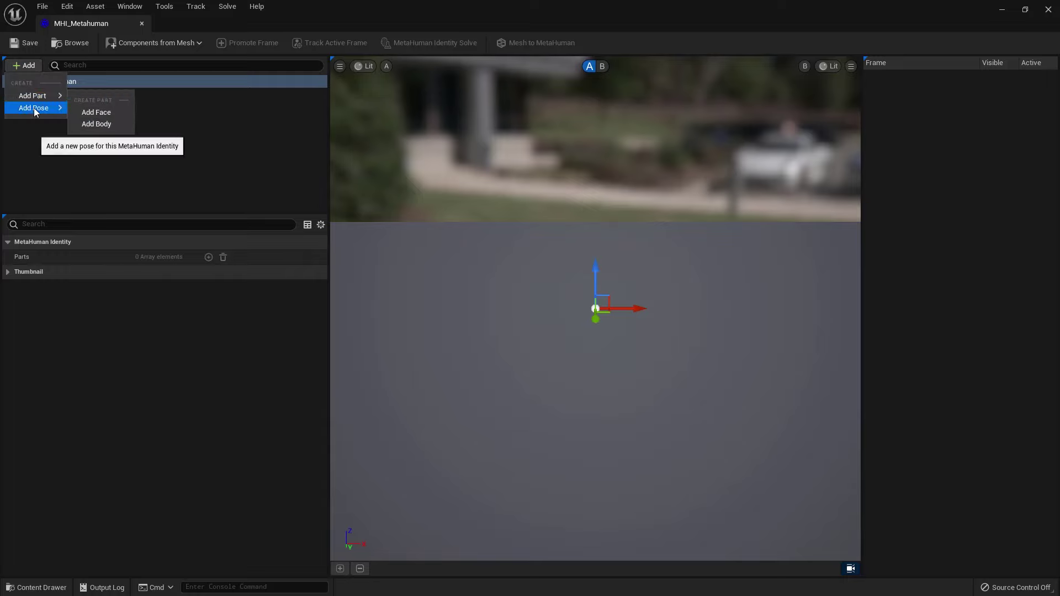
{"action": "left_click", "coordinate": [30, 172]}
{"action": "left_click", "coordinate": [45, 84]}
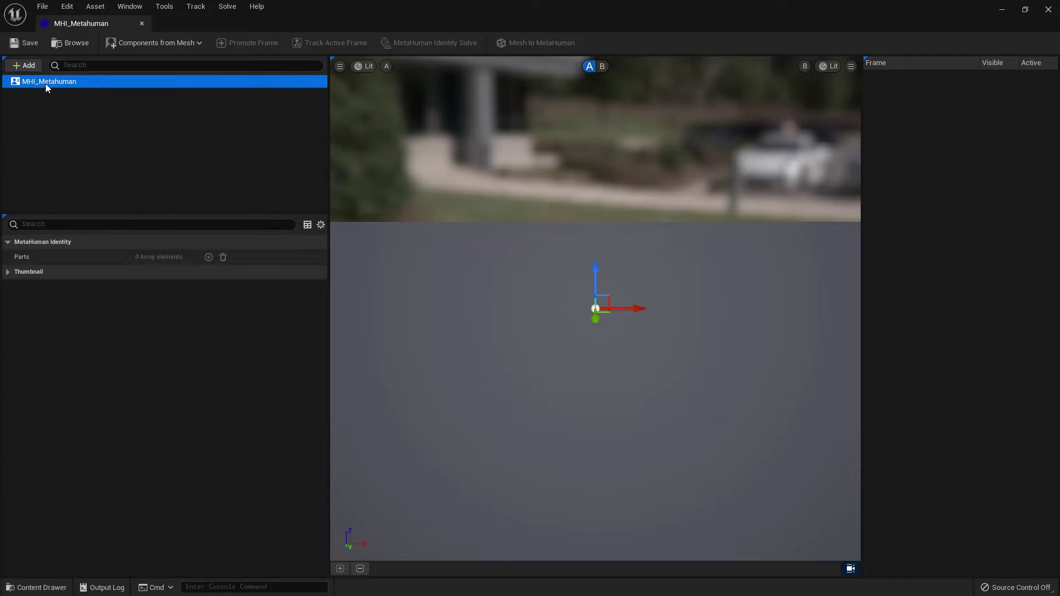
{"action": "right_click", "coordinate": [48, 84]}
{"action": "left_click", "coordinate": [31, 105]}
{"action": "left_click", "coordinate": [41, 84]}
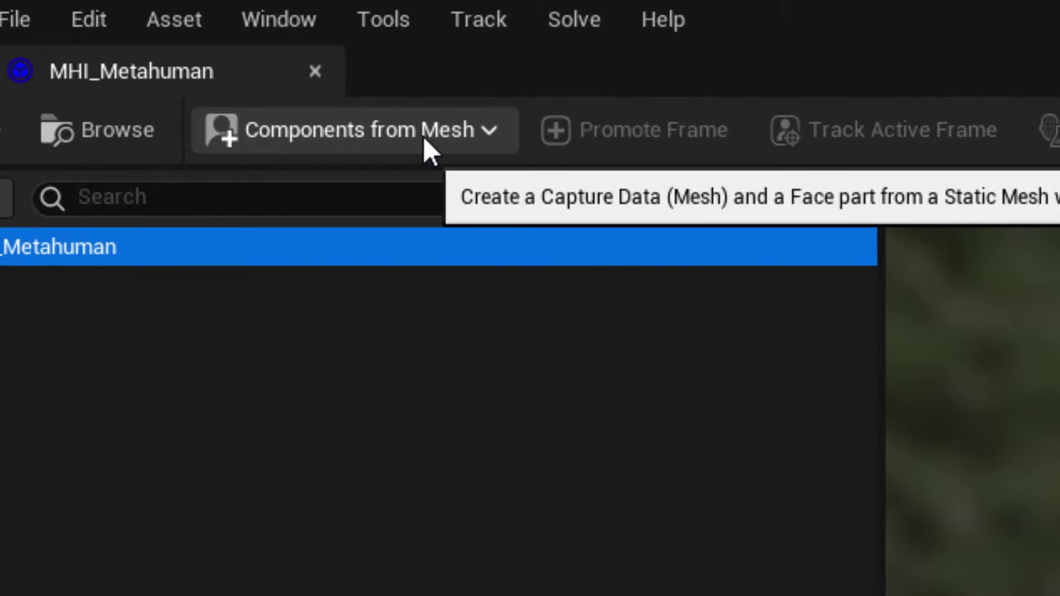
Step: Build the identity's components from the MetaHuman_reza mesh
{"action": "left_click", "coordinate": [424, 140]}
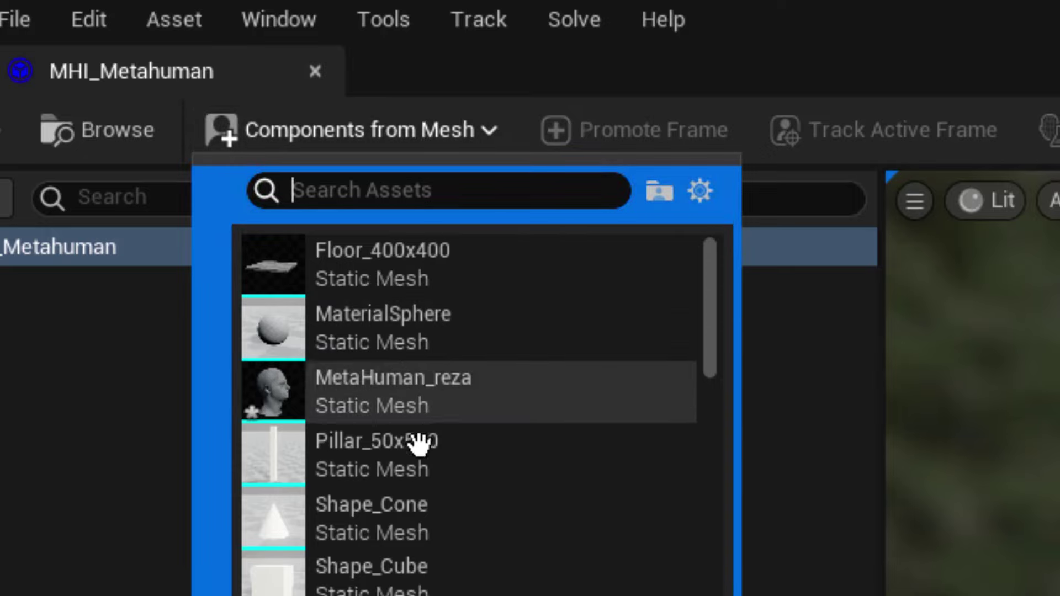
{"action": "mouse_move", "coordinate": [428, 390]}
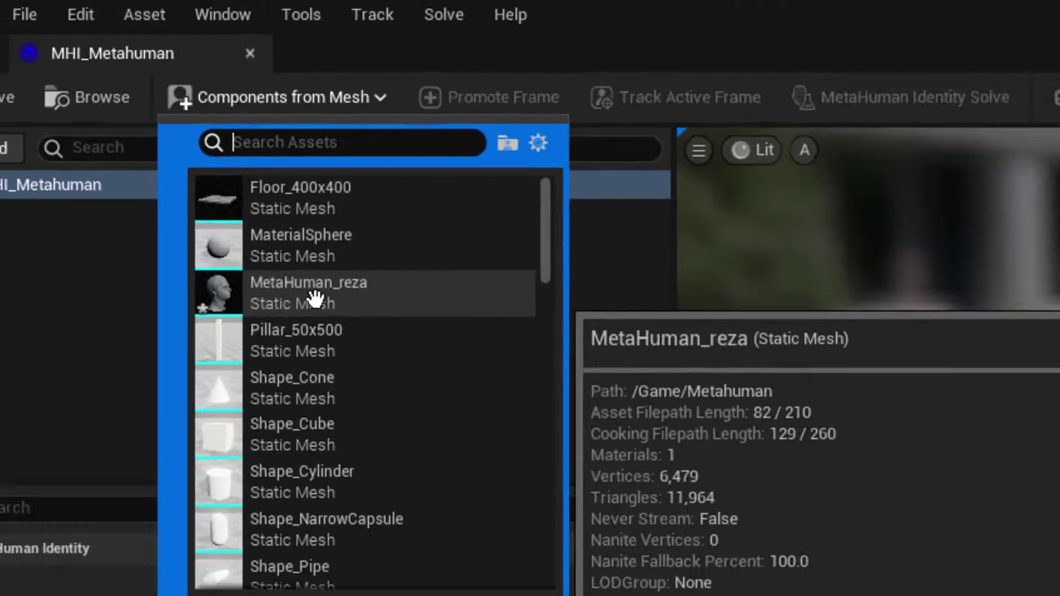
{"action": "left_click", "coordinate": [402, 398]}
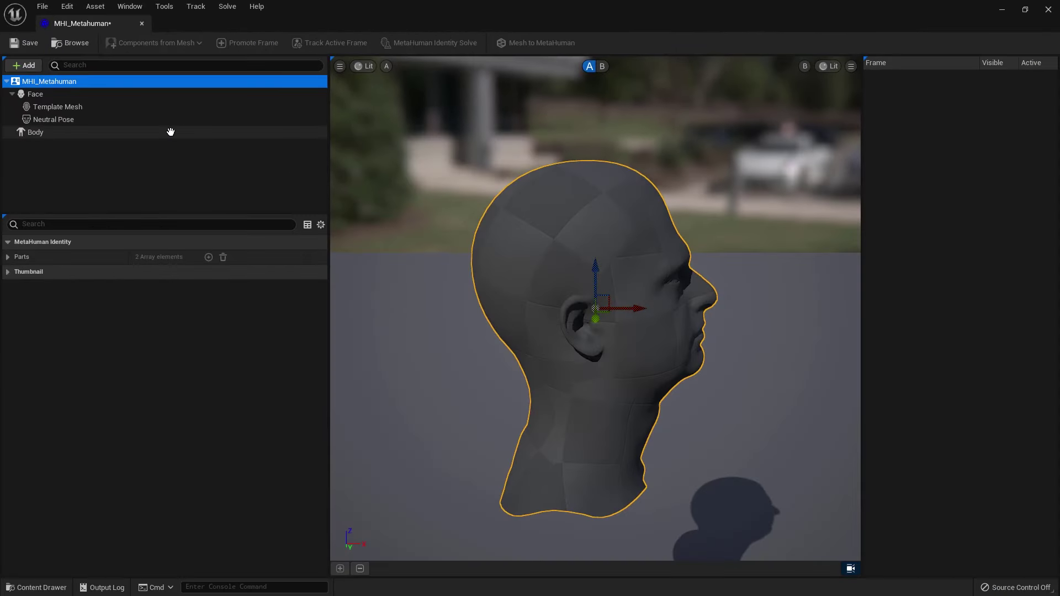
Step: Open the Neutral Pose settings and orbit and pan the view to the head's front
{"action": "left_click", "coordinate": [39, 95]}
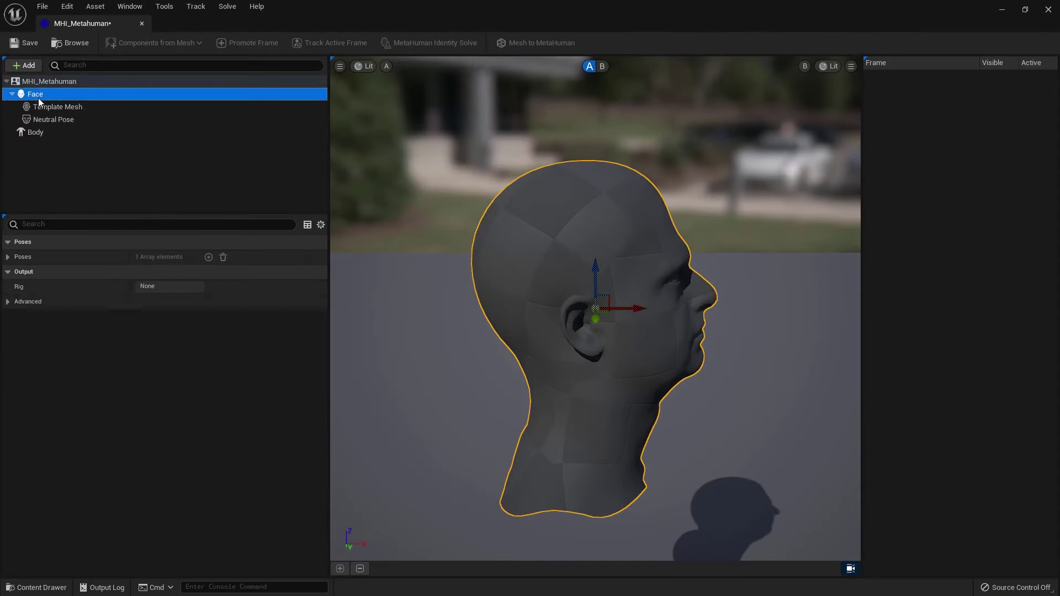
{"action": "left_click", "coordinate": [32, 133]}
{"action": "left_click", "coordinate": [56, 118]}
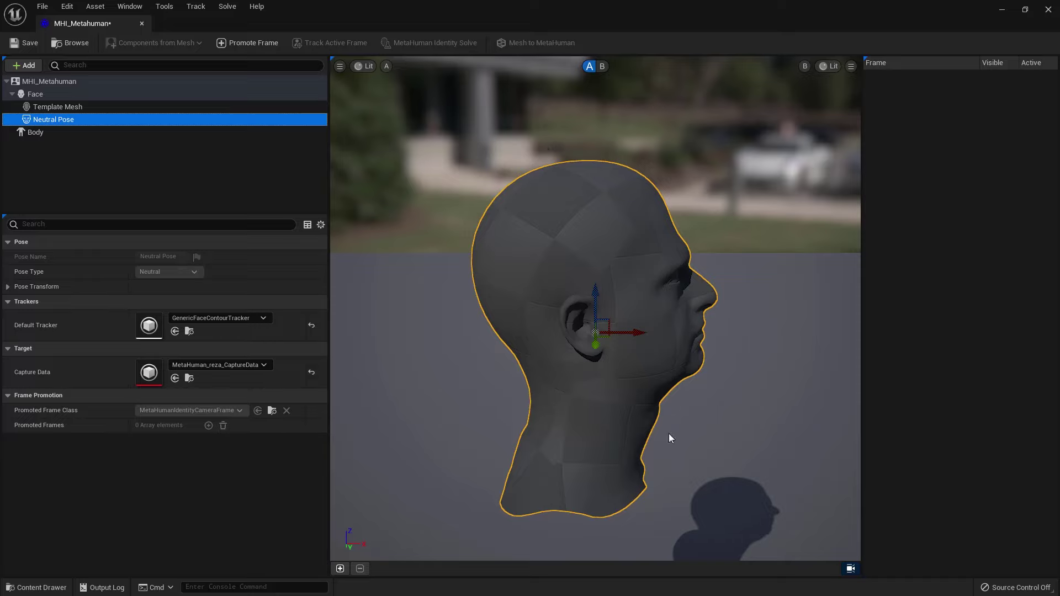
{"action": "left_click_drag", "start_coordinate": [734, 479], "coordinate": [364, 479]}
{"action": "left_click_drag", "start_coordinate": [736, 458], "coordinate": [329, 301]}
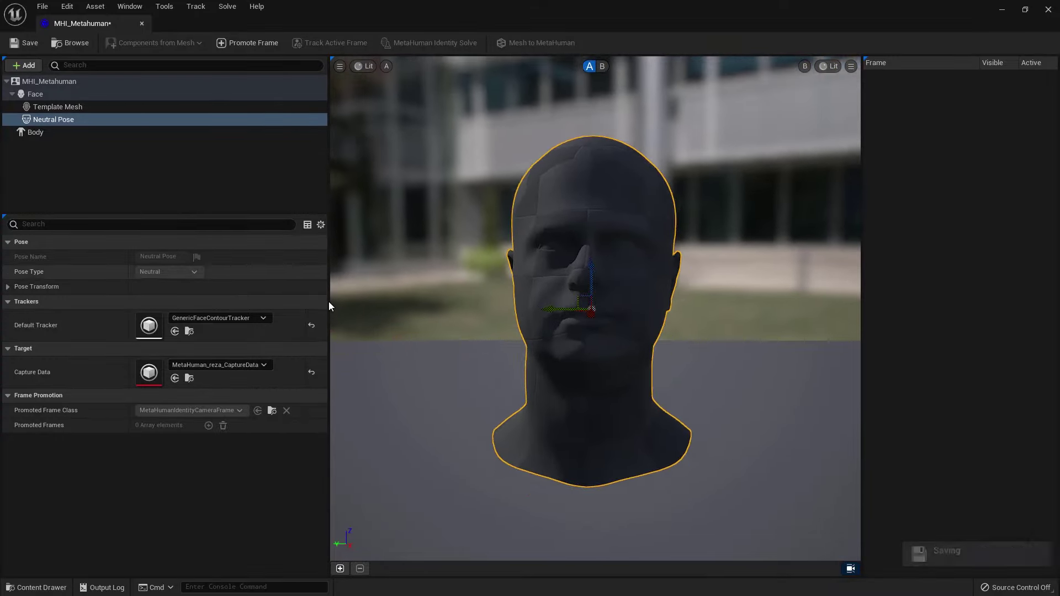
Step: Give the Body part the third body type preset and adjust its Height slider
{"action": "left_click", "coordinate": [41, 135]}
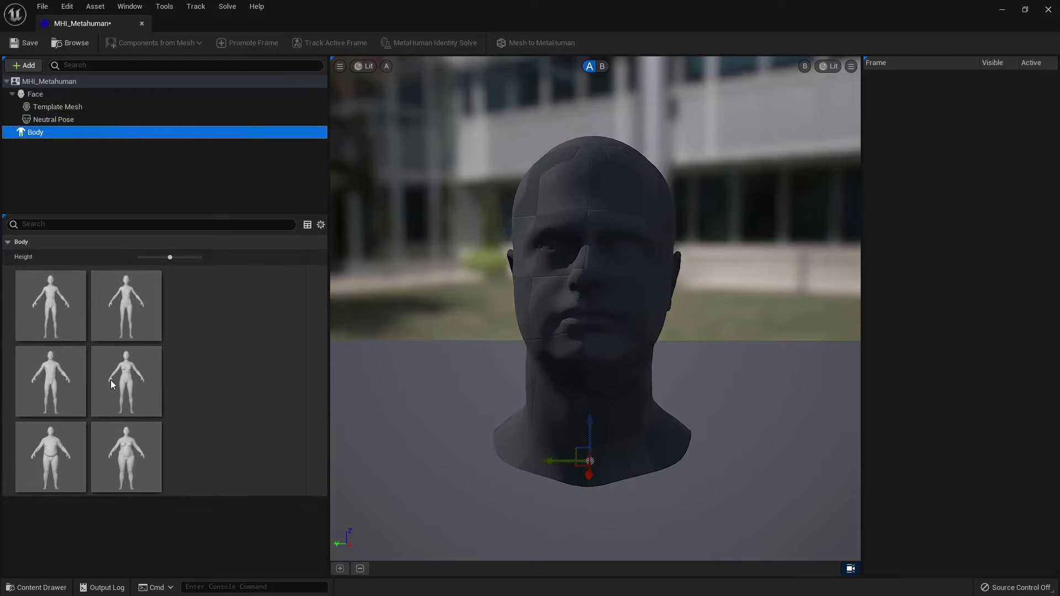
{"action": "left_click", "coordinate": [44, 387]}
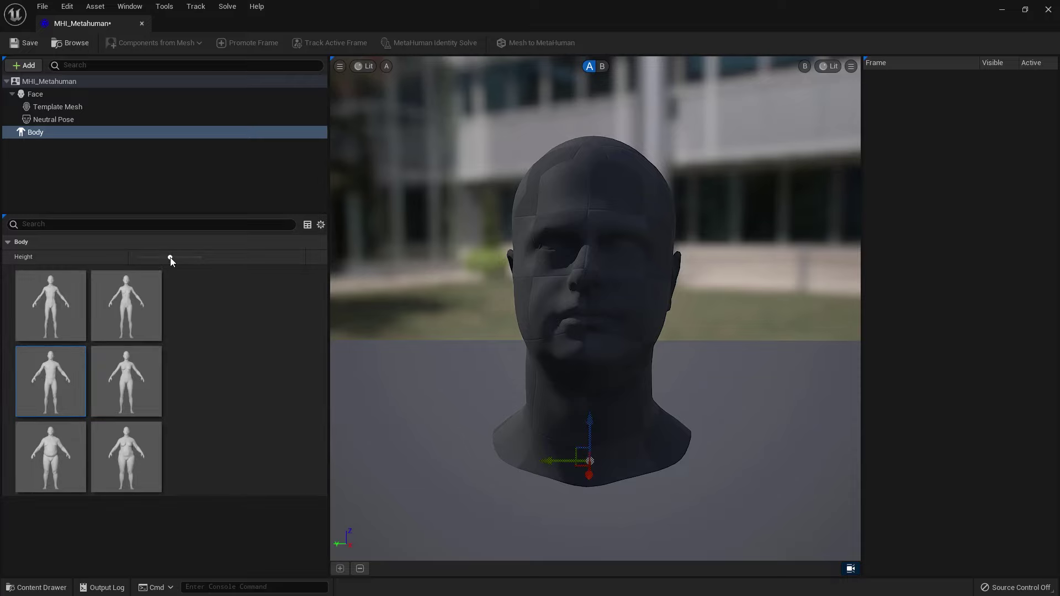
{"action": "mouse_move", "coordinate": [170, 257]}
{"action": "left_mouse_down"}
{"action": "mouse_move", "coordinate": [128, 253]}
{"action": "mouse_move", "coordinate": [213, 260]}
{"action": "mouse_move", "coordinate": [155, 260]}
{"action": "left_mouse_up"}
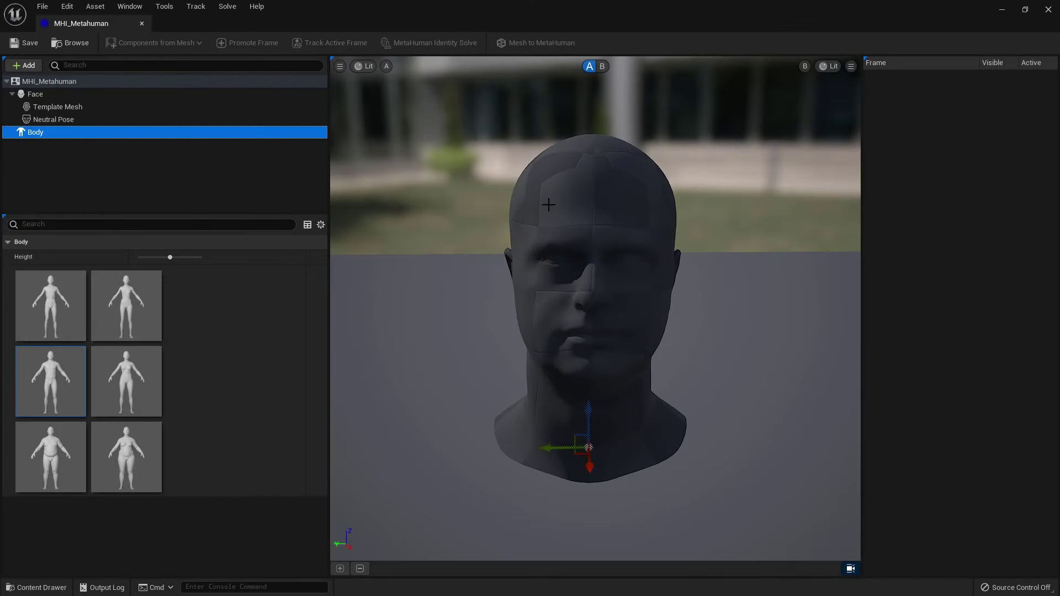
Step: Set the viewport view mode to Lighting Only and open the viewport options menu
{"action": "left_click", "coordinate": [367, 68]}
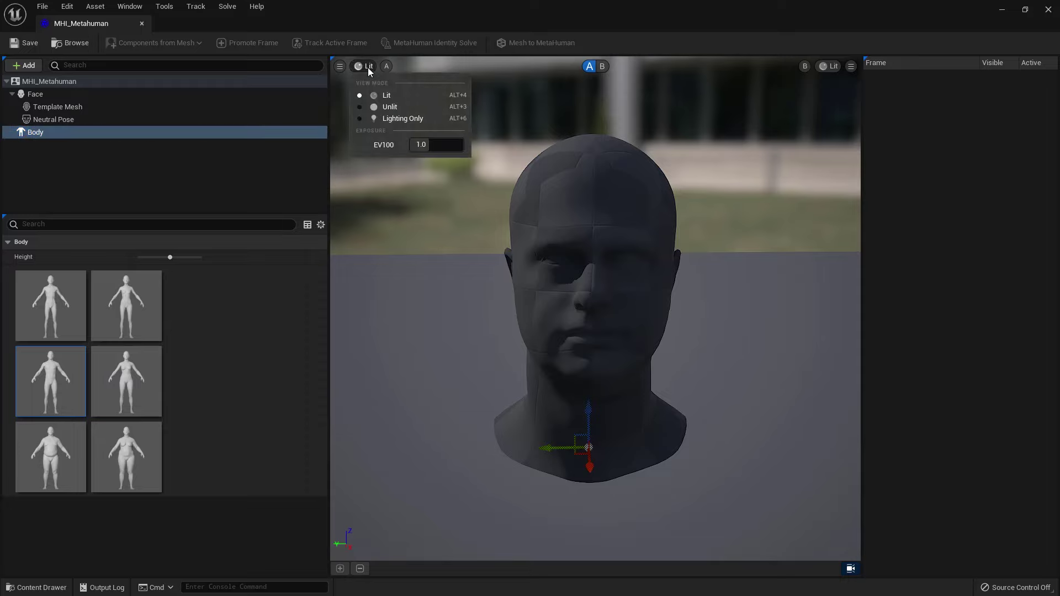
{"action": "left_click", "coordinate": [388, 118]}
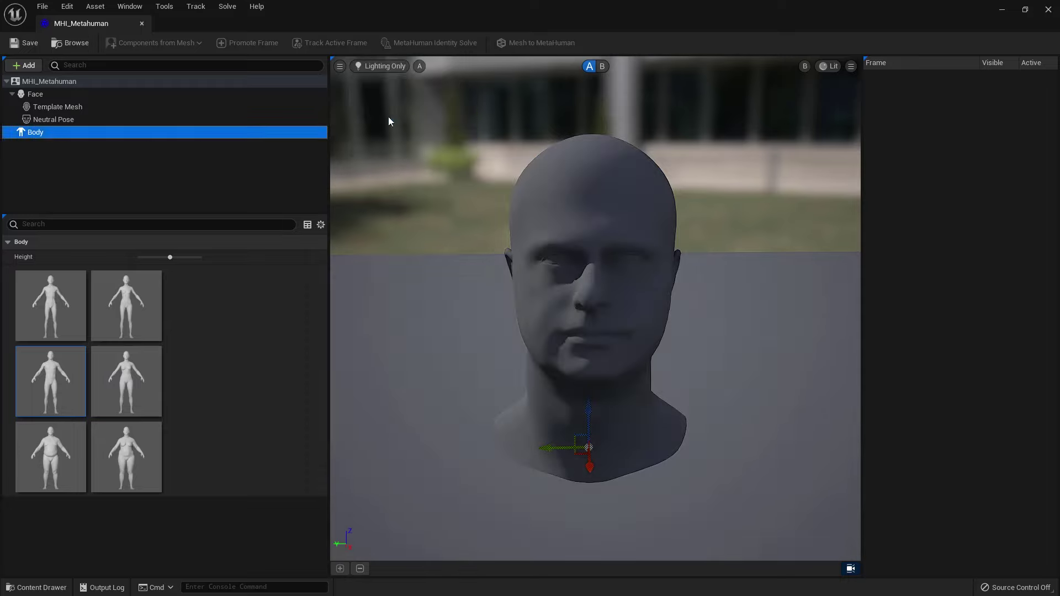
{"action": "scroll", "coordinate": [586, 324], "scroll_direction": "up", "scroll_amount": 3}
{"action": "scroll", "coordinate": [586, 324], "scroll_direction": "down", "scroll_amount": 3}
{"action": "left_click", "coordinate": [391, 68]}
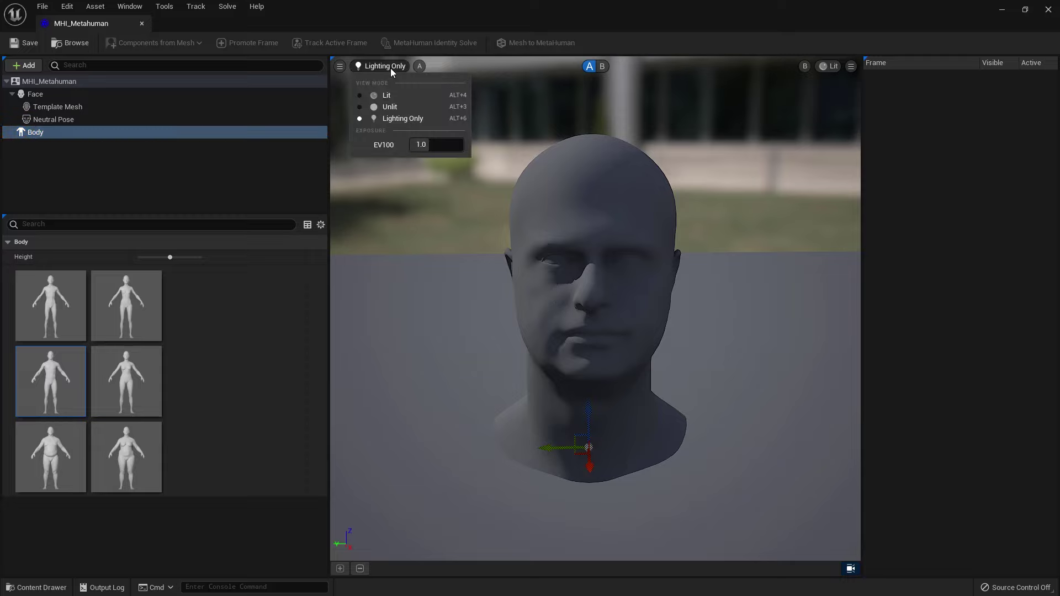
{"action": "left_click", "coordinate": [393, 107]}
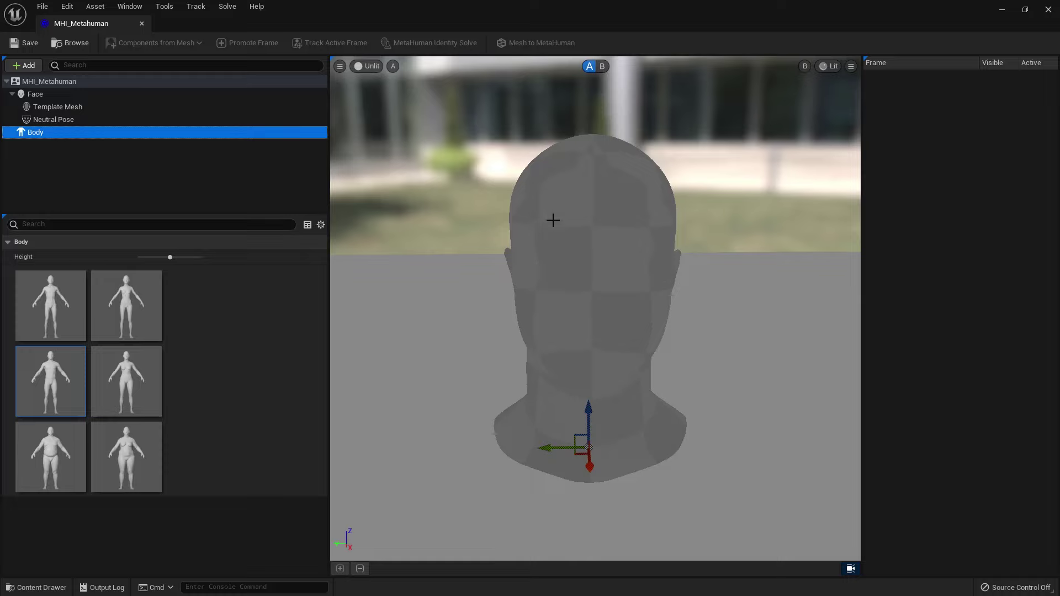
{"action": "left_click", "coordinate": [369, 68]}
{"action": "left_click", "coordinate": [385, 119]}
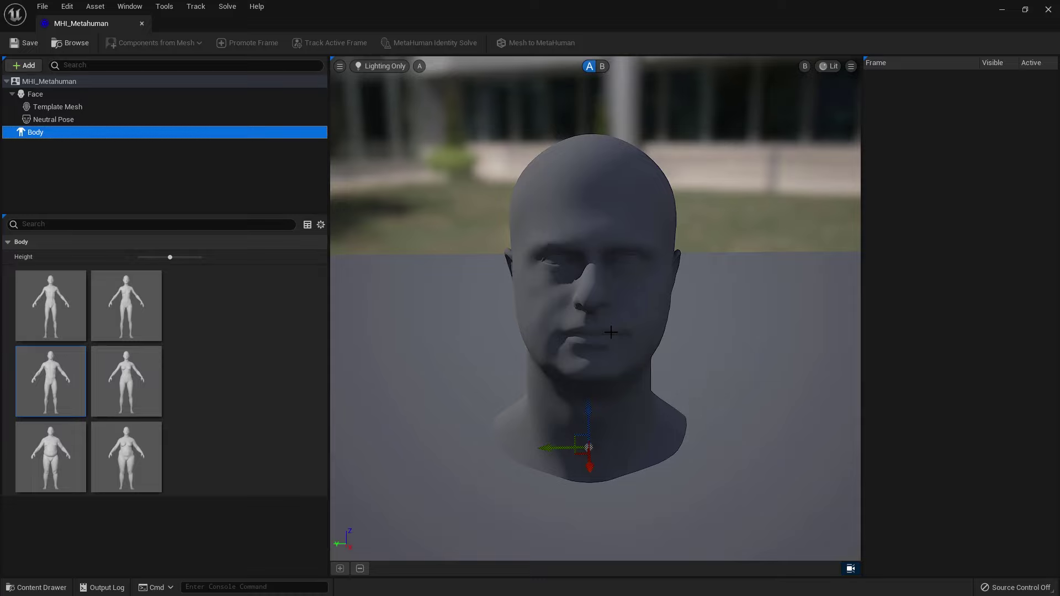
{"action": "left_click", "coordinate": [850, 66]}
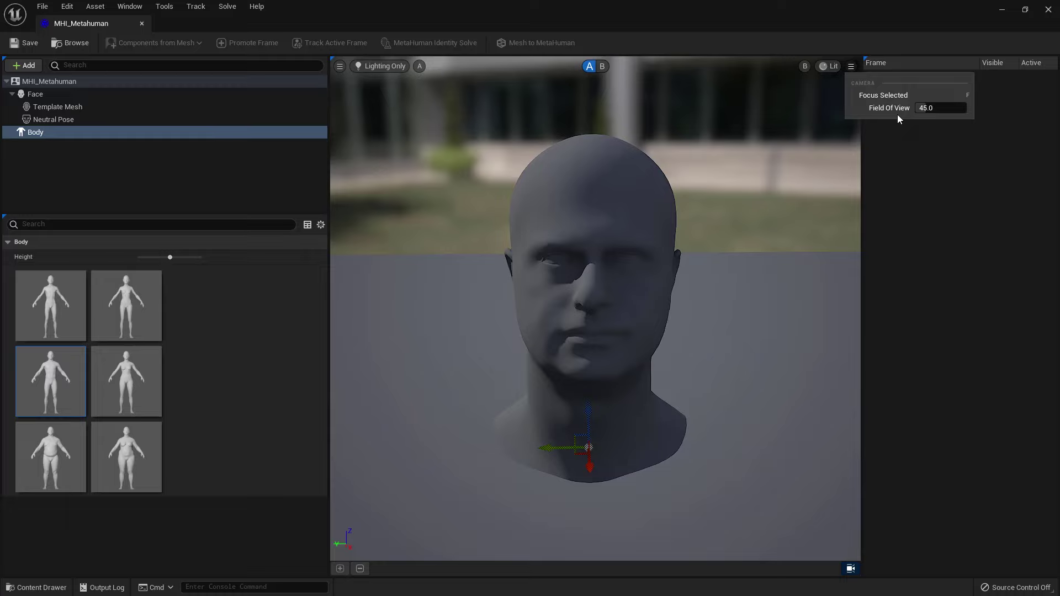
Step: Set viewport Field Of View to 15, reframe the face, and select the face's Neutral Pose
{"action": "left_click", "coordinate": [928, 109]}
{"action": "type", "text": "15"}
{"action": "key", "text": "Return"}
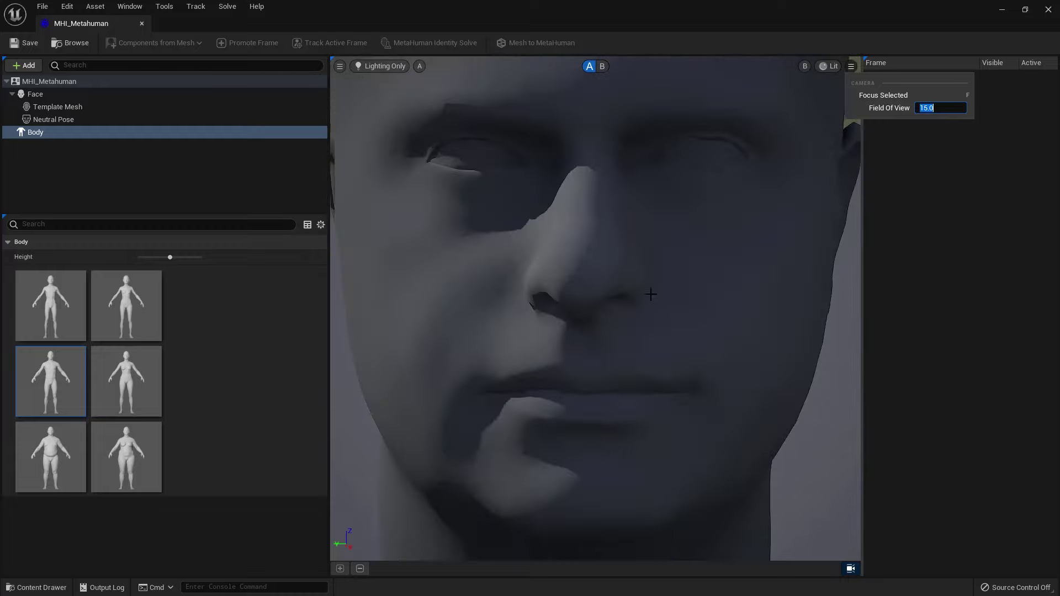
{"action": "left_click_drag", "start_coordinate": [648, 303], "coordinate": [668, 420]}
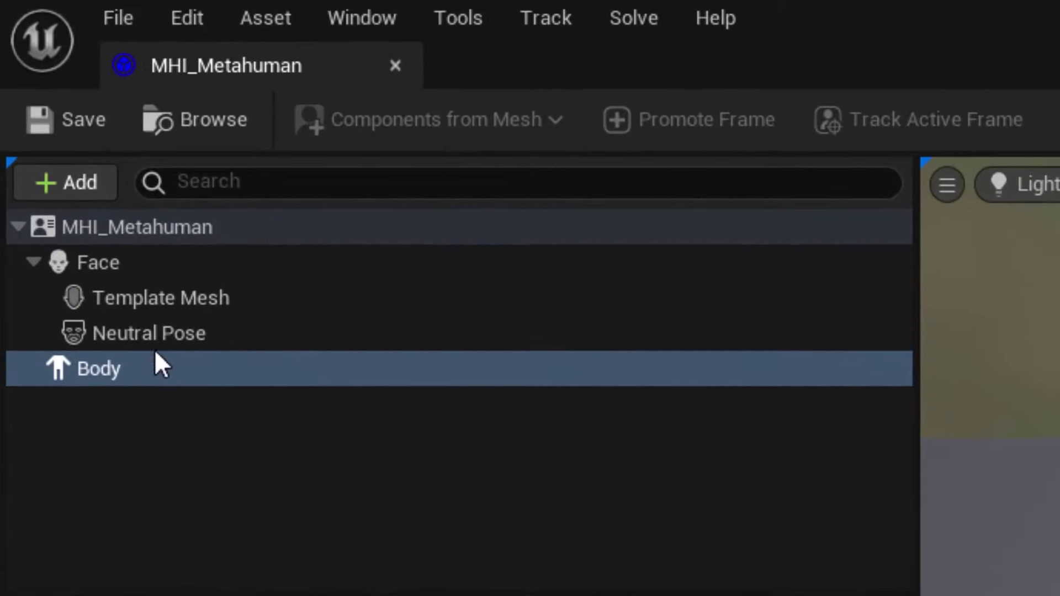
{"action": "left_click", "coordinate": [164, 336]}
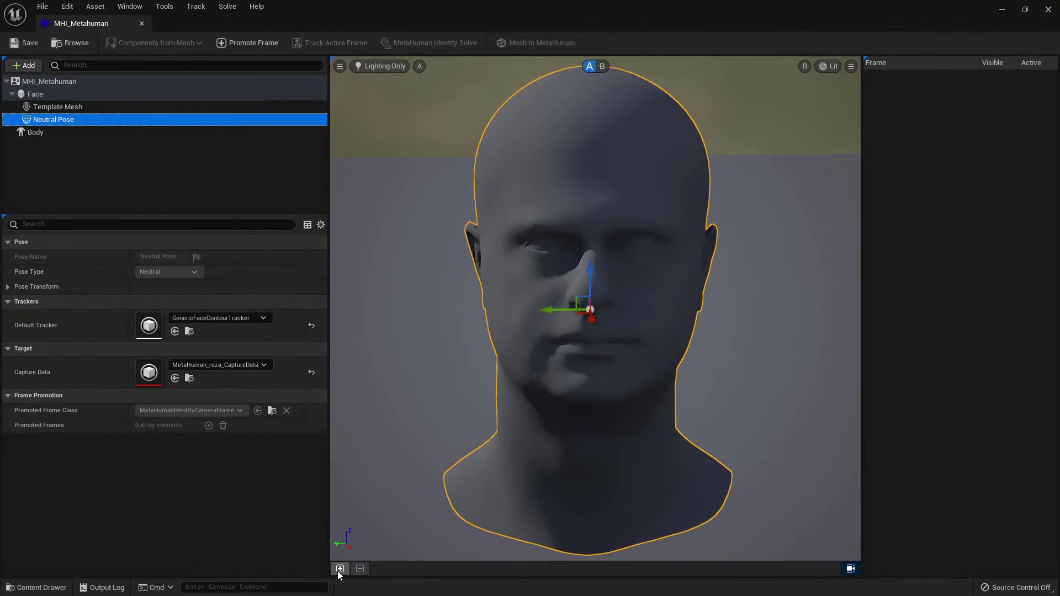
Step: Promote the neutral-pose view to a tracking frame and keep its name as Frame 0
{"action": "left_click", "coordinate": [340, 568]}
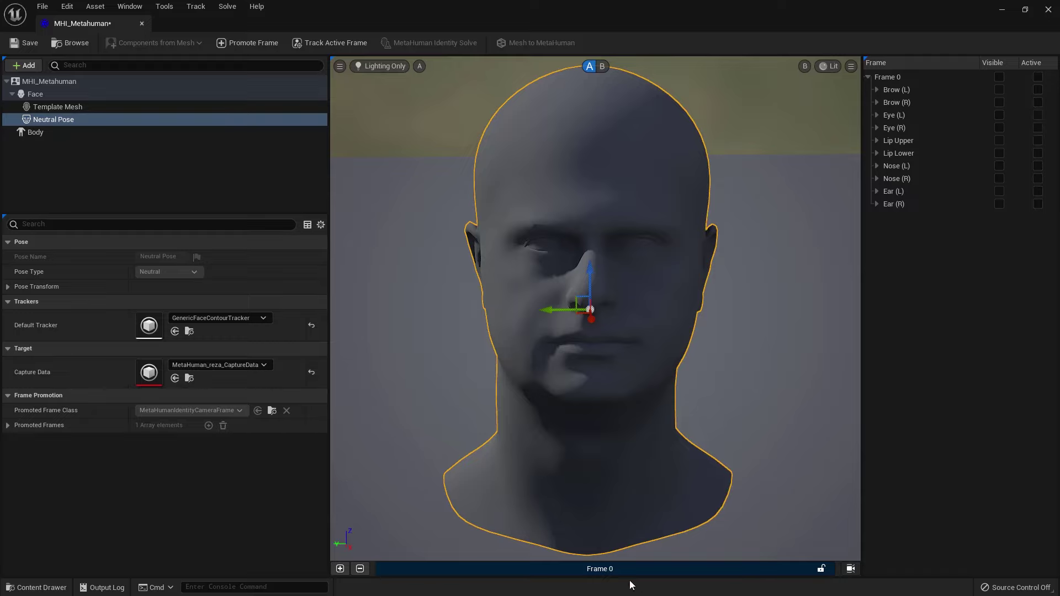
{"action": "double_click", "coordinate": [600, 571]}
{"action": "key", "text": "End"}
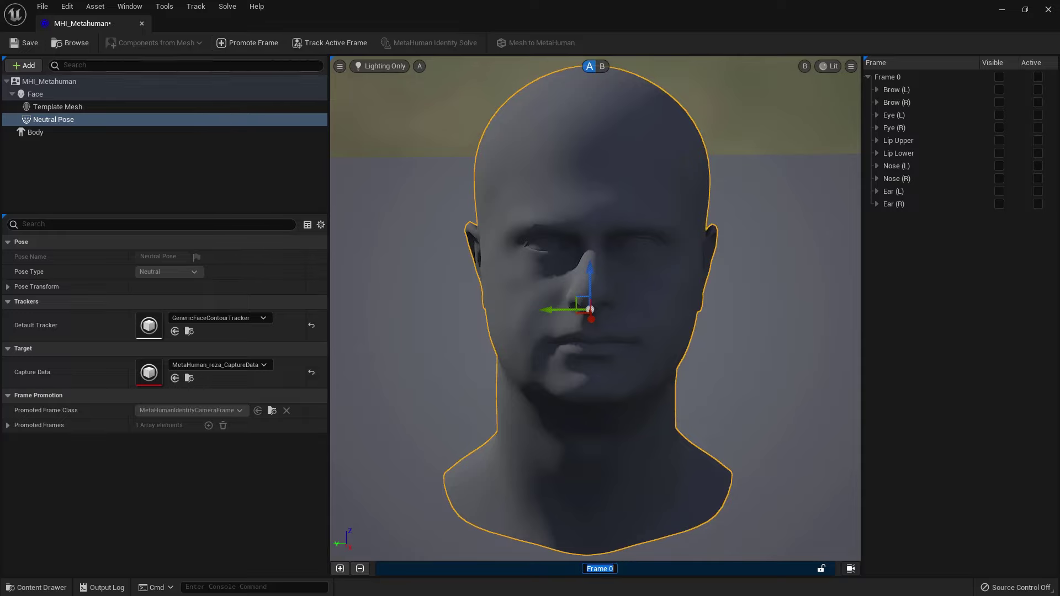
Step: Track the active frame and fit the lower and upper eyelid curves onto the lids
{"action": "left_click", "coordinate": [323, 46]}
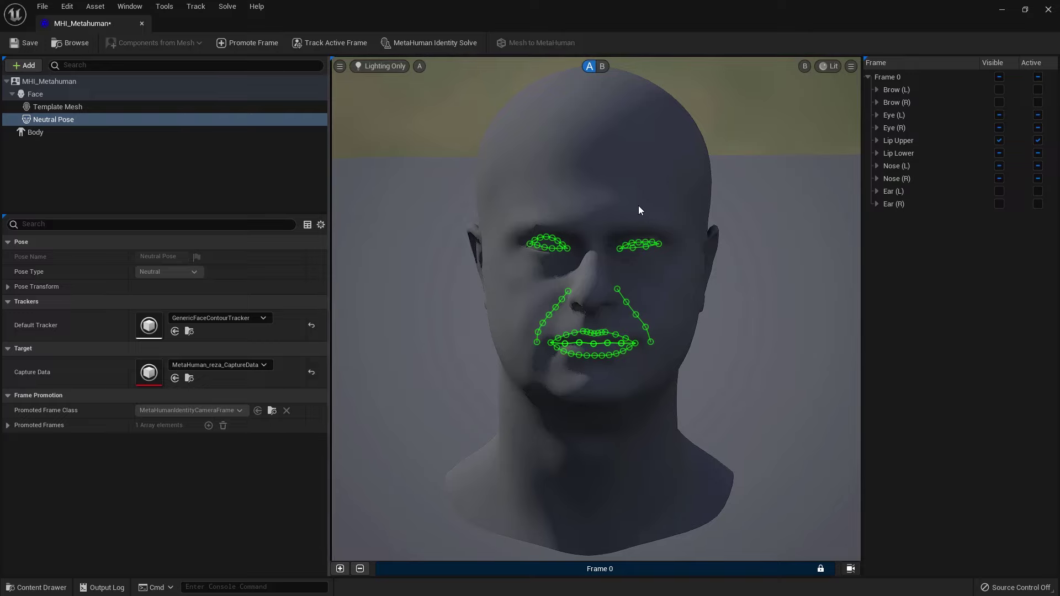
{"action": "scroll", "coordinate": [638, 205], "scroll_direction": "up", "scroll_amount": 5}
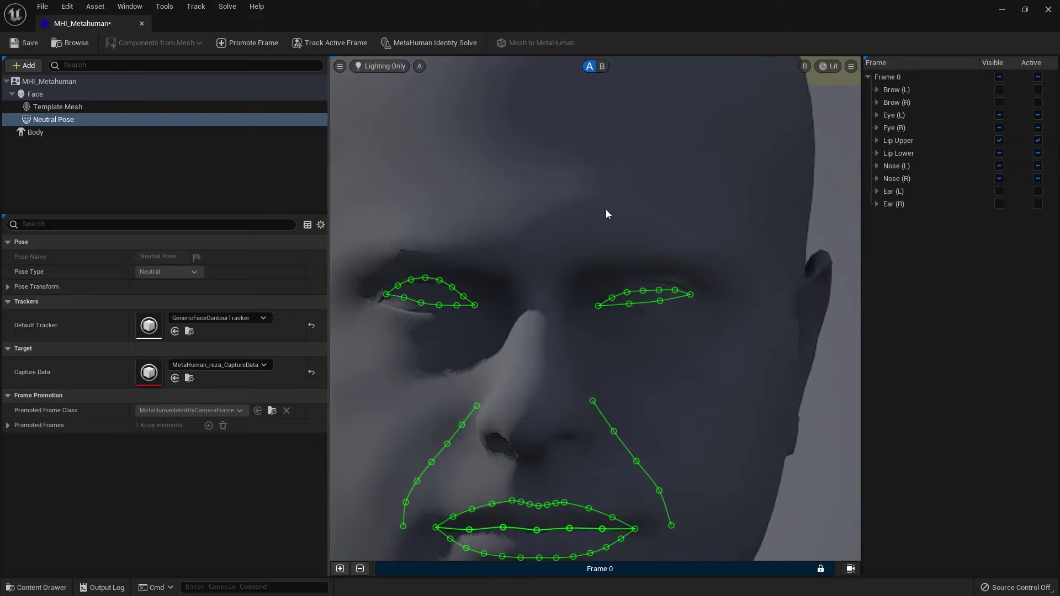
{"action": "left_click", "coordinate": [383, 300]}
{"action": "left_click_drag", "start_coordinate": [383, 299], "coordinate": [399, 307]}
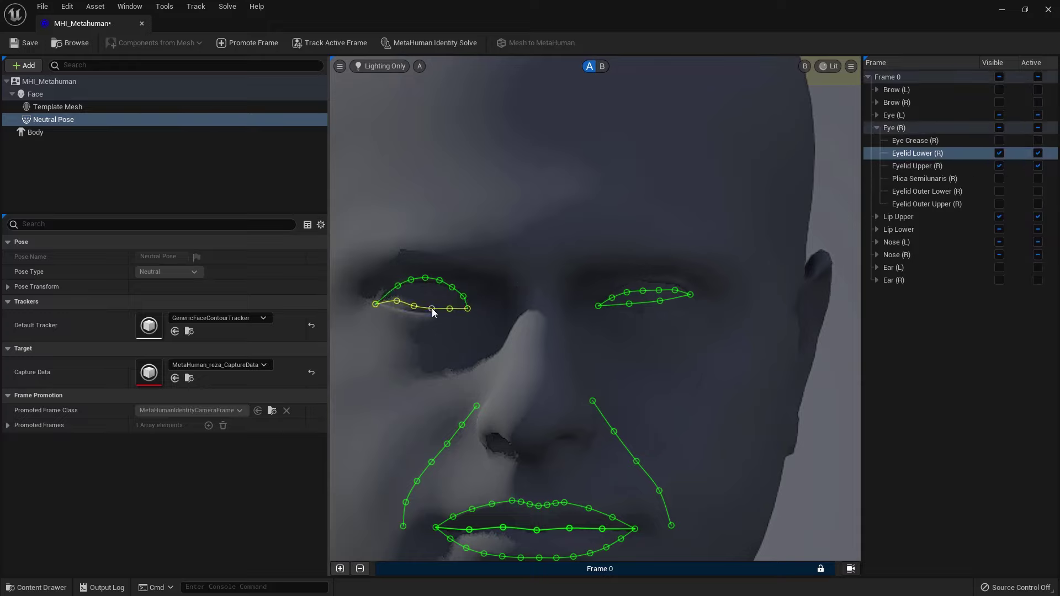
{"action": "left_click", "coordinate": [465, 348]}
{"action": "left_click", "coordinate": [397, 308]}
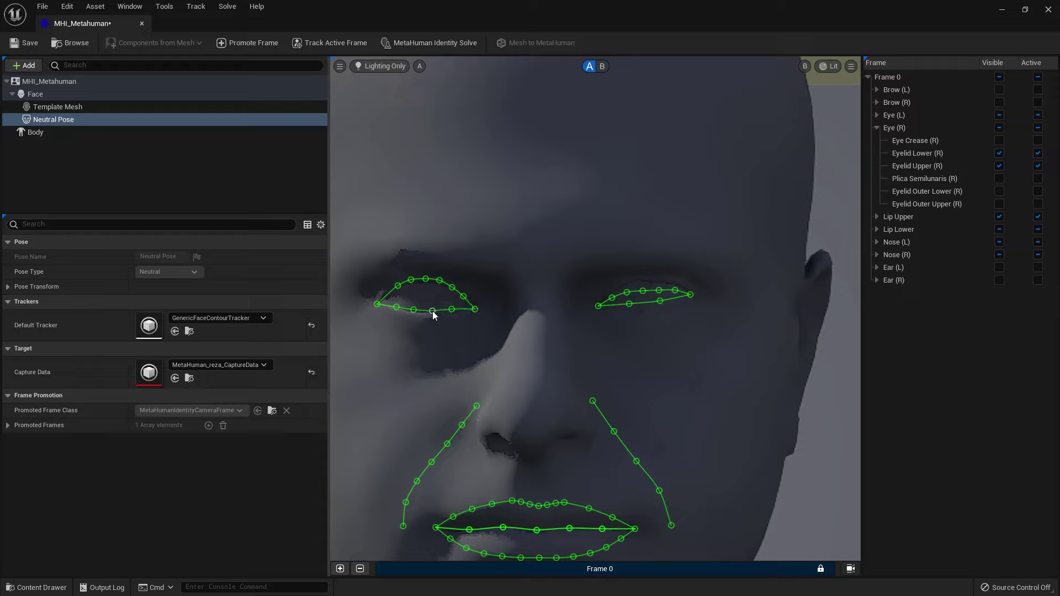
{"action": "left_click_drag", "start_coordinate": [627, 292], "coordinate": [609, 293]}
{"action": "left_click_drag", "start_coordinate": [627, 286], "coordinate": [627, 286]}
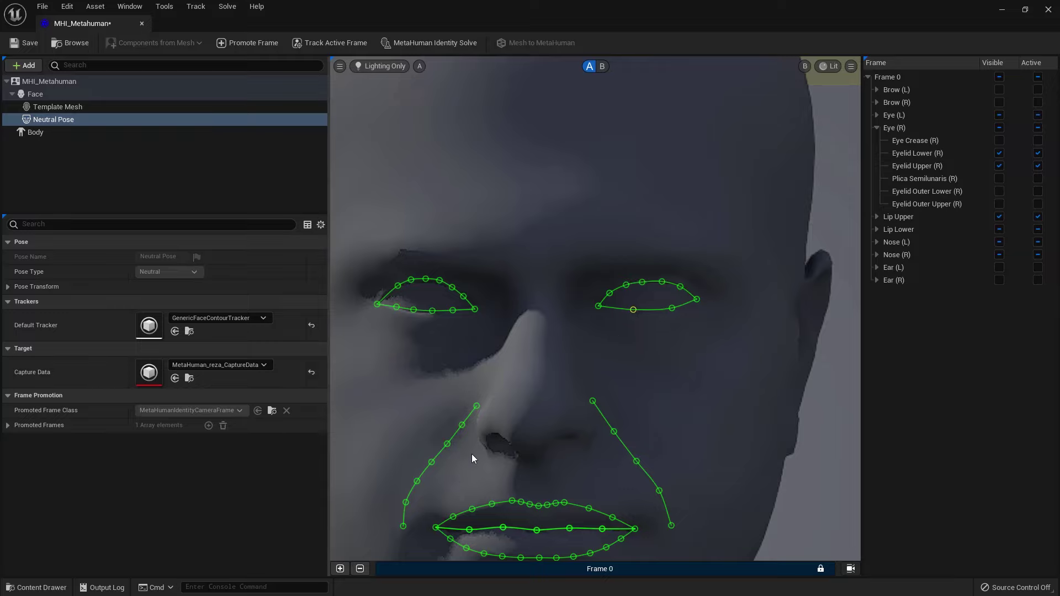
Step: Fit the lip corners, lip-line points, nasolabial fold end and inner eye corner to the face
{"action": "middle_click_drag", "start_coordinate": [468, 460], "coordinate": [549, 396]}
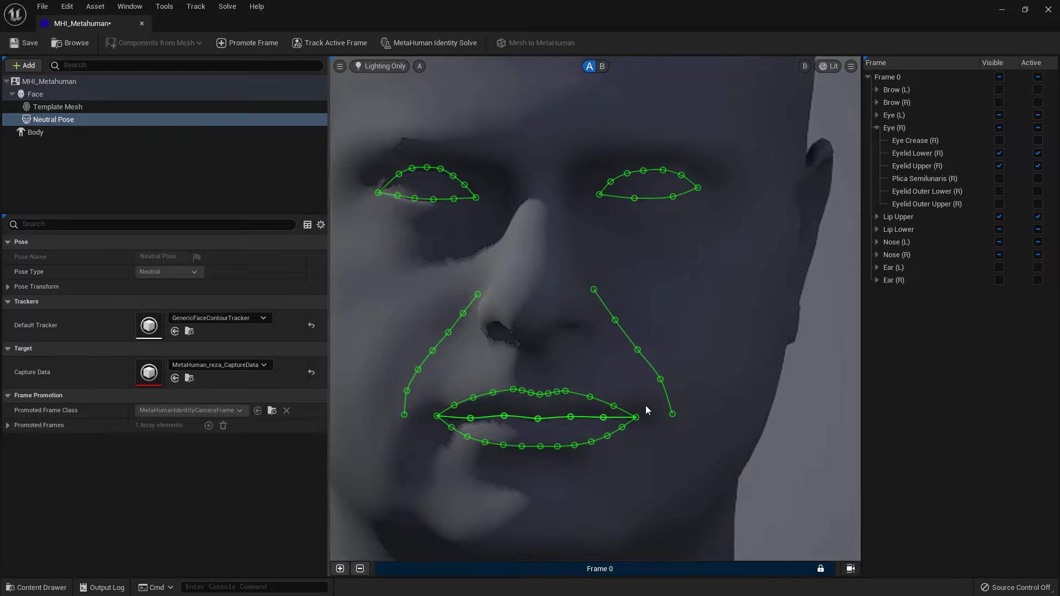
{"action": "left_click_drag", "start_coordinate": [637, 418], "coordinate": [641, 417]}
{"action": "left_click_drag", "start_coordinate": [441, 422], "coordinate": [443, 424]}
{"action": "mouse_move", "coordinate": [506, 417]}
{"action": "left_mouse_down"}
{"action": "mouse_move", "coordinate": [521, 421]}
{"action": "mouse_move", "coordinate": [505, 417]}
{"action": "left_mouse_up"}
{"action": "left_click_drag", "start_coordinate": [571, 418], "coordinate": [572, 420]}
{"action": "left_click", "coordinate": [588, 396]}
{"action": "left_click_drag", "start_coordinate": [676, 416], "coordinate": [673, 414]}
{"action": "left_click_drag", "start_coordinate": [479, 197], "coordinate": [478, 196]}
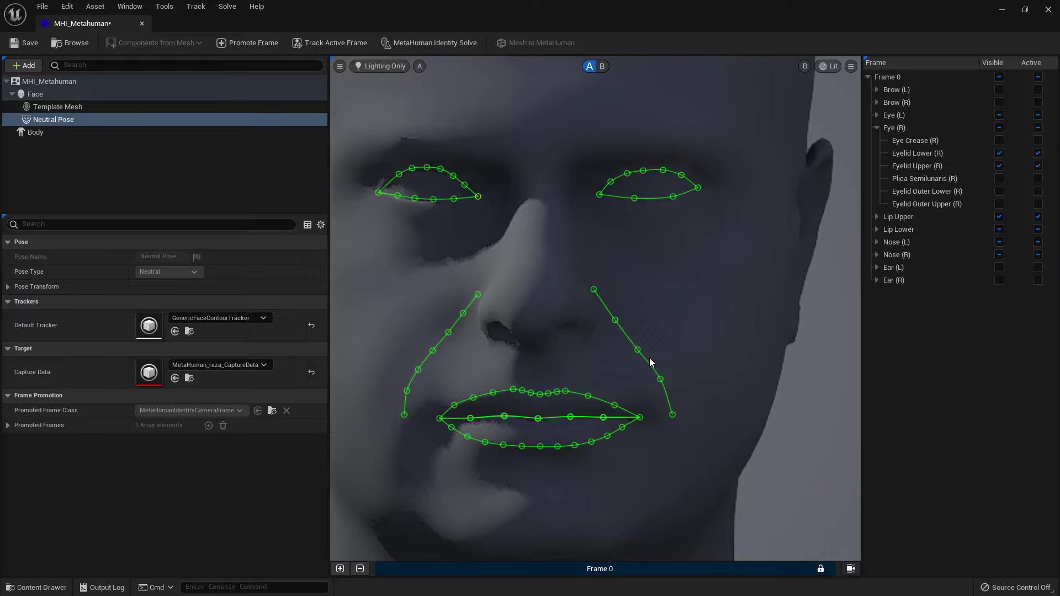
{"action": "scroll", "coordinate": [649, 358], "scroll_direction": "down", "scroll_amount": 3}
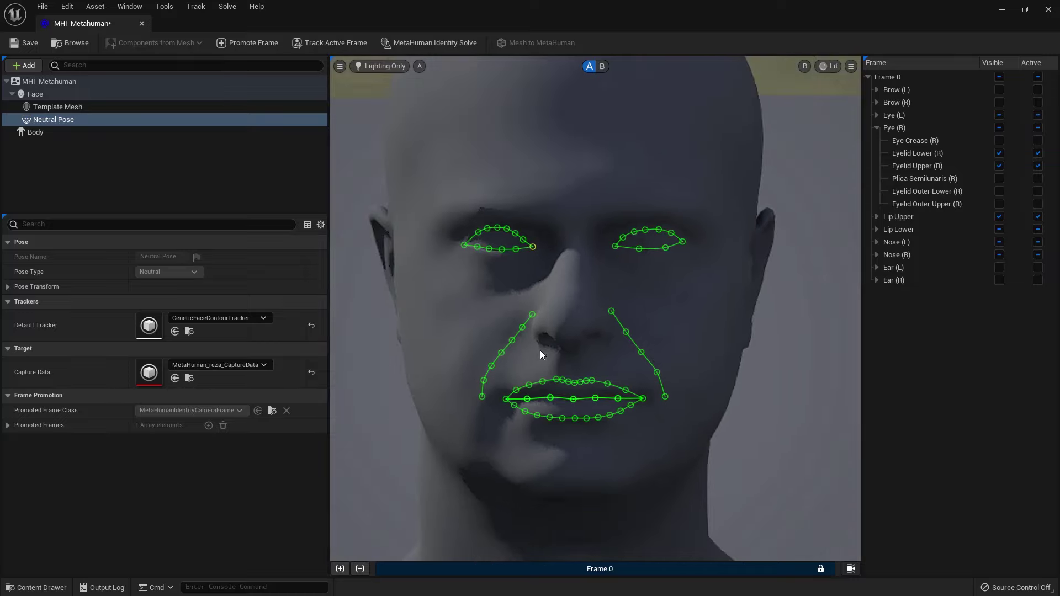
{"action": "right_click", "coordinate": [543, 567]}
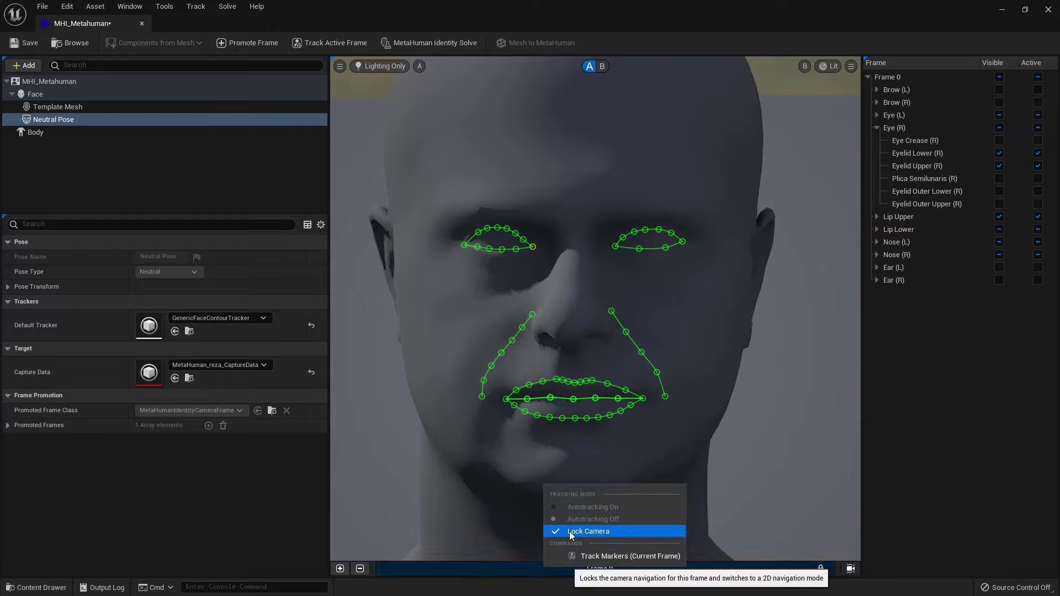
{"action": "left_click", "coordinate": [266, 538]}
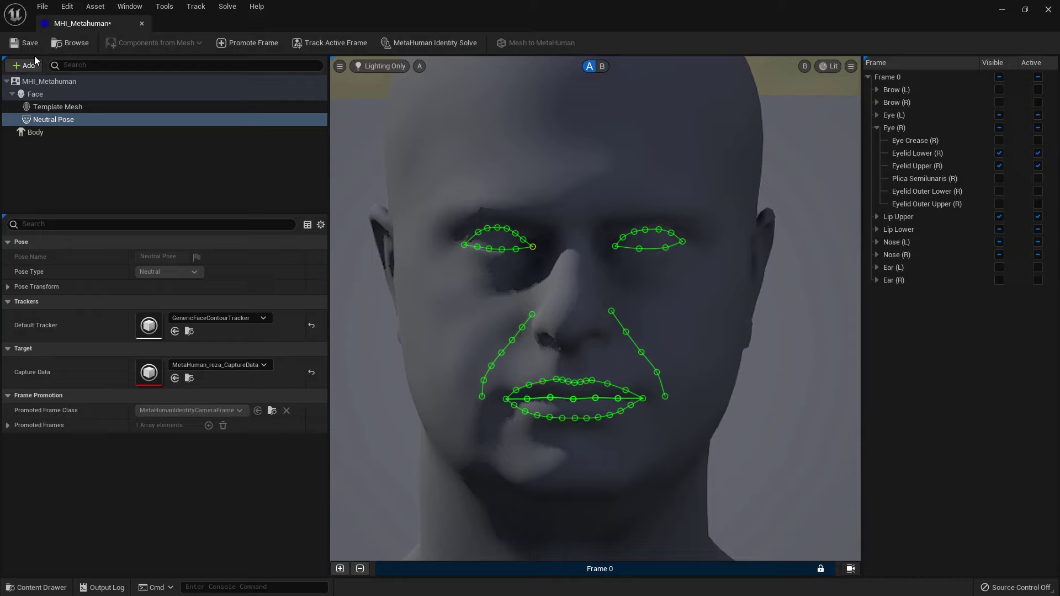
Step: Save the identity and refine the first eye's upper eyelid points onto the lid edge
{"action": "left_click", "coordinate": [24, 43]}
{"action": "scroll", "coordinate": [469, 221], "scroll_direction": "up", "scroll_amount": 8}
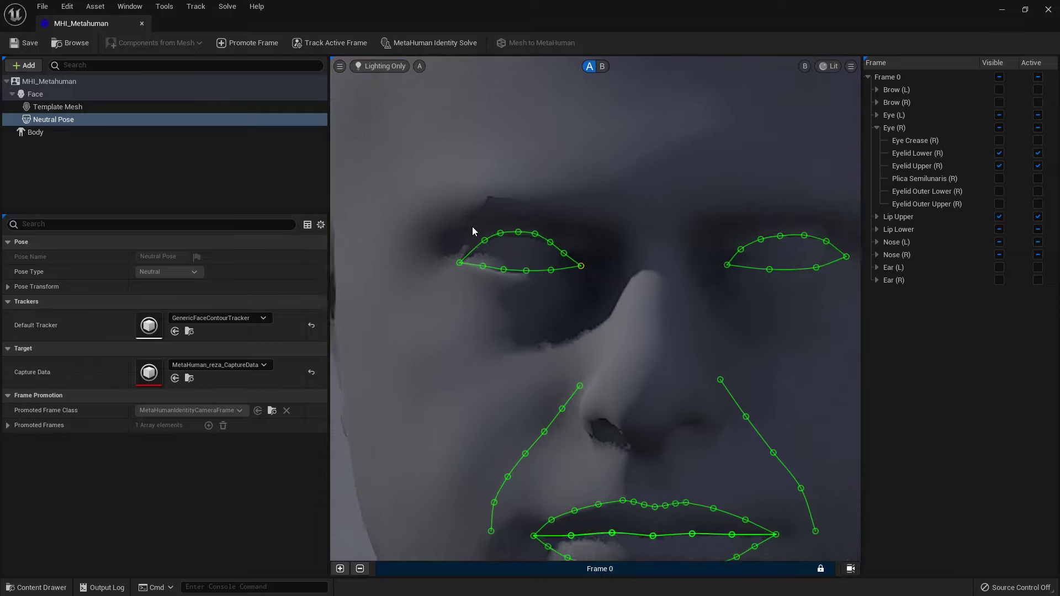
{"action": "left_click_drag", "start_coordinate": [499, 220], "coordinate": [573, 229]}
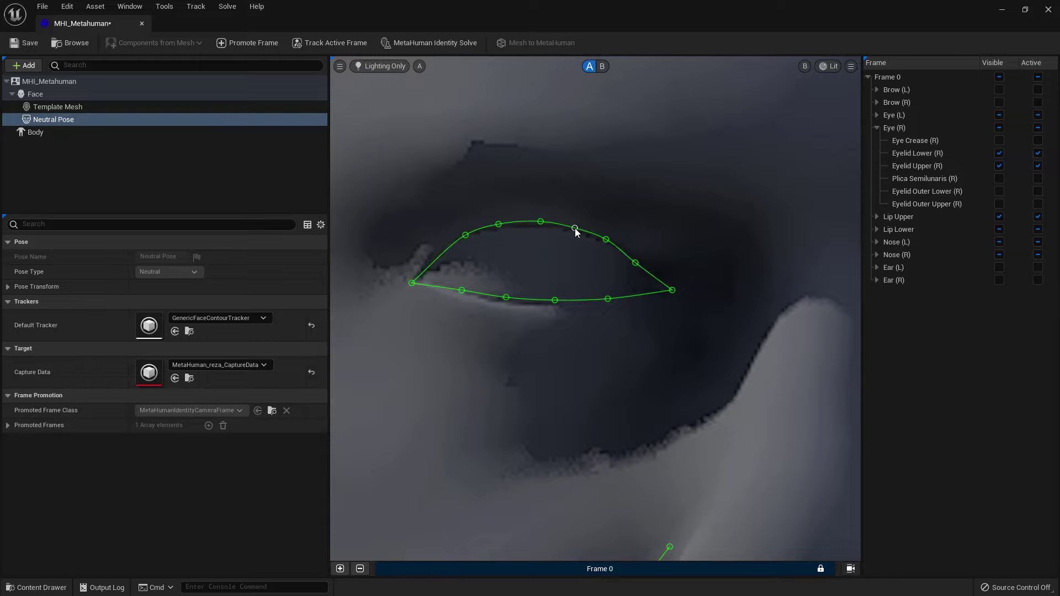
{"action": "left_click_drag", "start_coordinate": [635, 262], "coordinate": [639, 260]}
{"action": "left_click_drag", "start_coordinate": [467, 235], "coordinate": [463, 241]}
Step: Refine the other eye's lower eyelid and outer corner points onto the lid edge
{"action": "scroll", "coordinate": [584, 319], "scroll_direction": "down", "scroll_amount": 5}
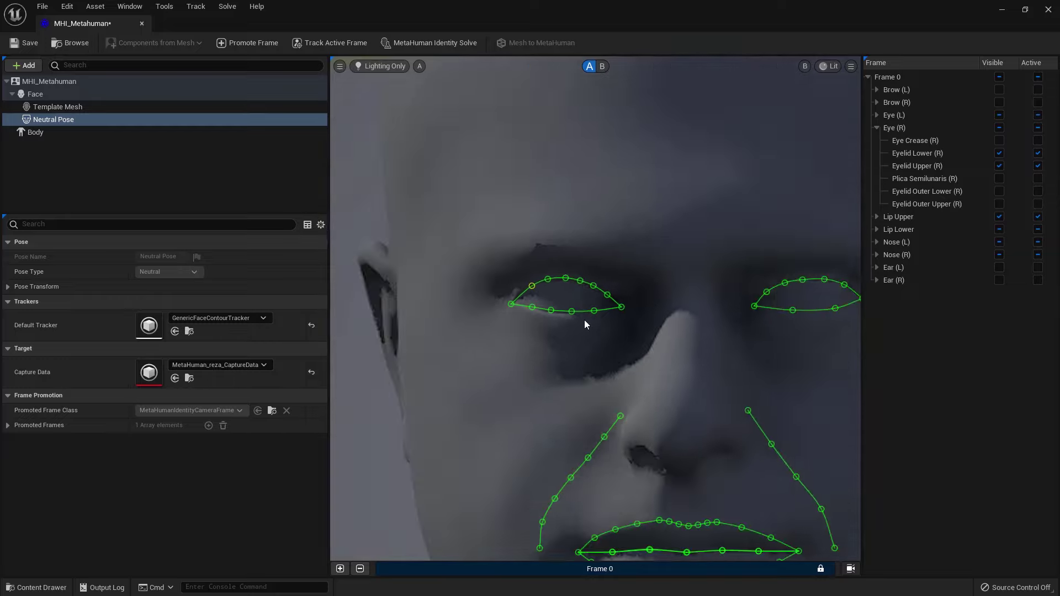
{"action": "scroll", "coordinate": [816, 299], "scroll_direction": "up", "scroll_amount": 4}
{"action": "scroll", "coordinate": [816, 297], "scroll_direction": "down", "scroll_amount": 6}
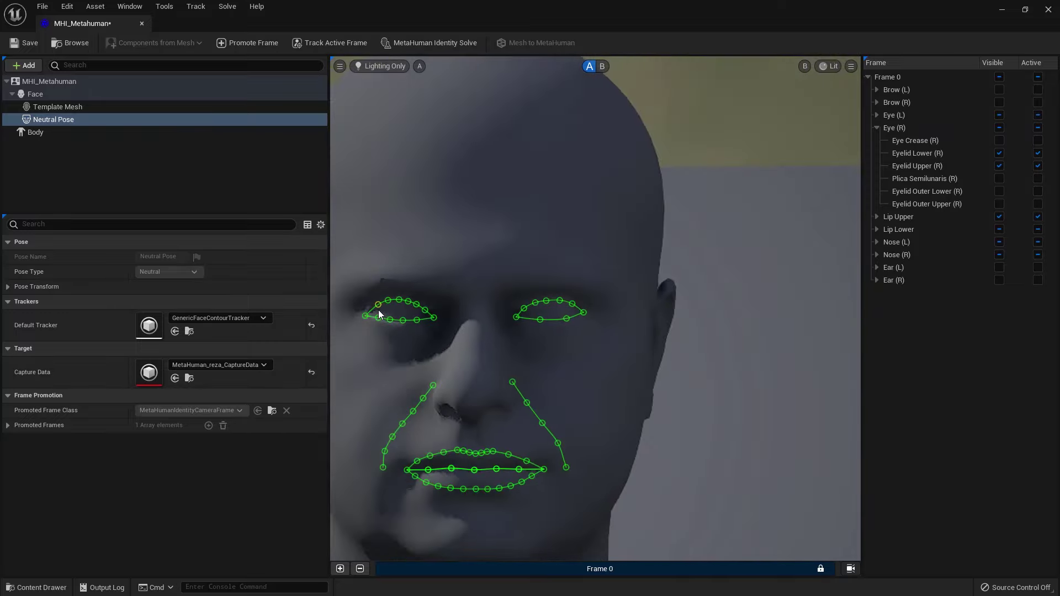
{"action": "scroll", "coordinate": [378, 310], "scroll_direction": "up", "scroll_amount": 5}
{"action": "scroll", "coordinate": [427, 319], "scroll_direction": "down", "scroll_amount": 6}
{"action": "scroll", "coordinate": [639, 337], "scroll_direction": "up", "scroll_amount": 5}
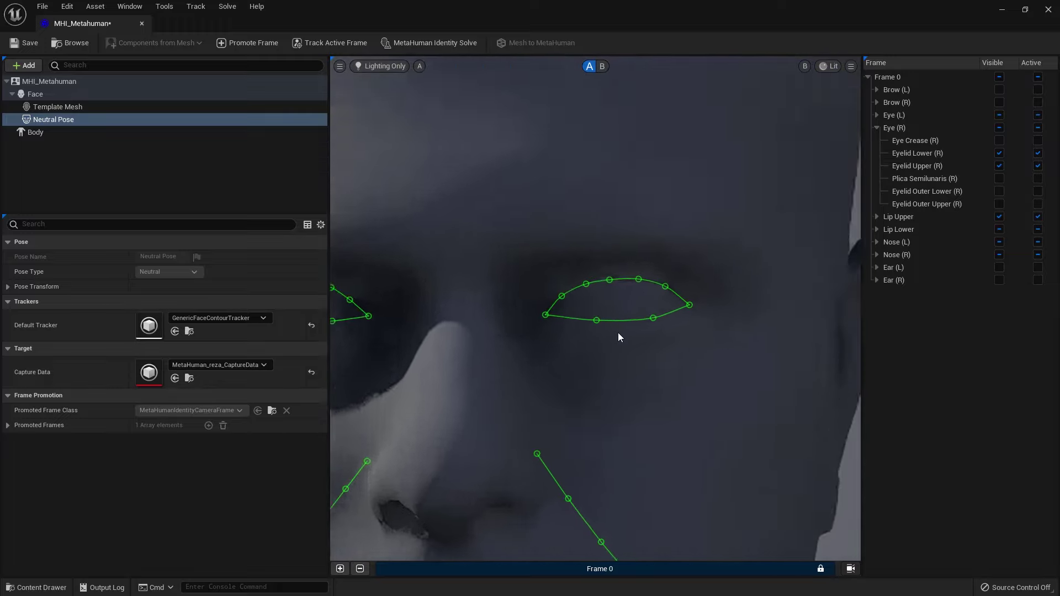
{"action": "left_click_drag", "start_coordinate": [674, 312], "coordinate": [677, 312]}
{"action": "left_click_drag", "start_coordinate": [583, 313], "coordinate": [586, 315]}
{"action": "left_click_drag", "start_coordinate": [733, 288], "coordinate": [733, 291]}
{"action": "scroll", "coordinate": [476, 323], "scroll_direction": "down", "scroll_amount": 8}
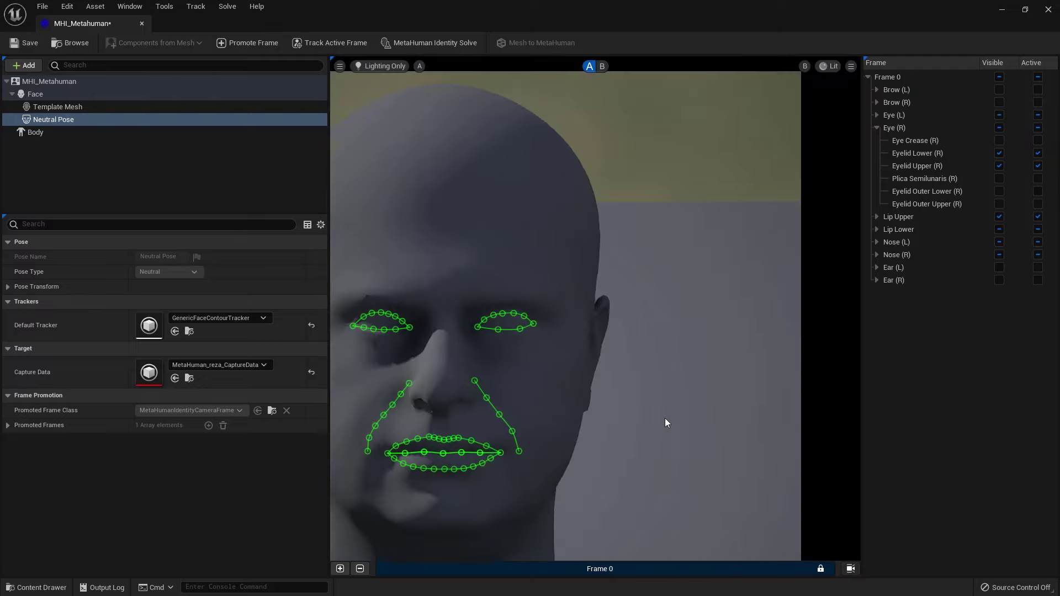
{"action": "scroll", "coordinate": [652, 408], "scroll_direction": "down", "scroll_amount": 2}
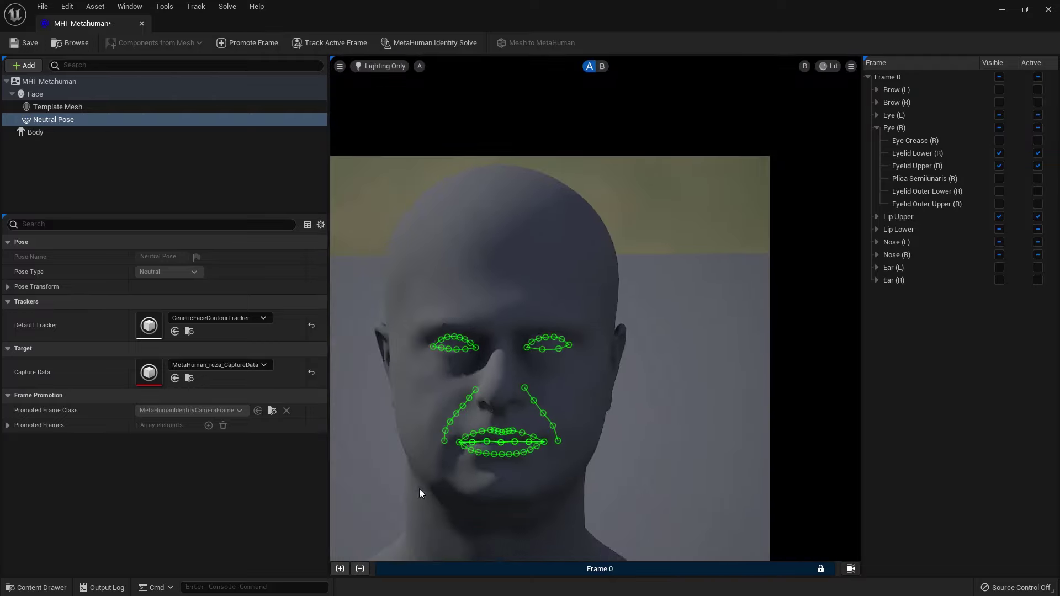
{"action": "scroll", "coordinate": [387, 500], "scroll_direction": "up", "scroll_amount": 3}
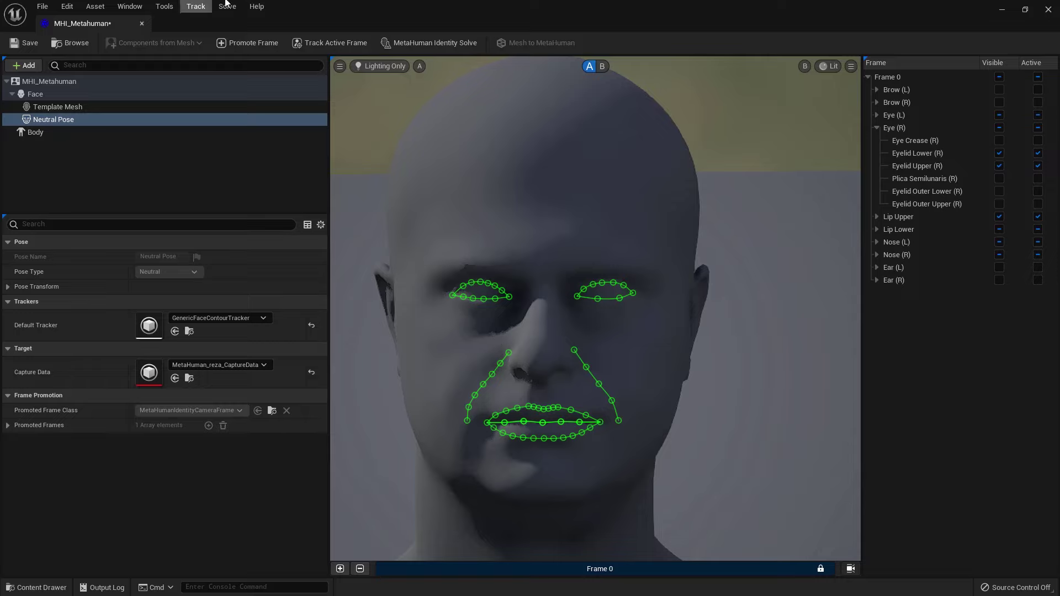
Step: Run MetaHuman Identity Solve to fit the head to Frame 0's tracked contours
{"action": "left_click", "coordinate": [427, 47]}
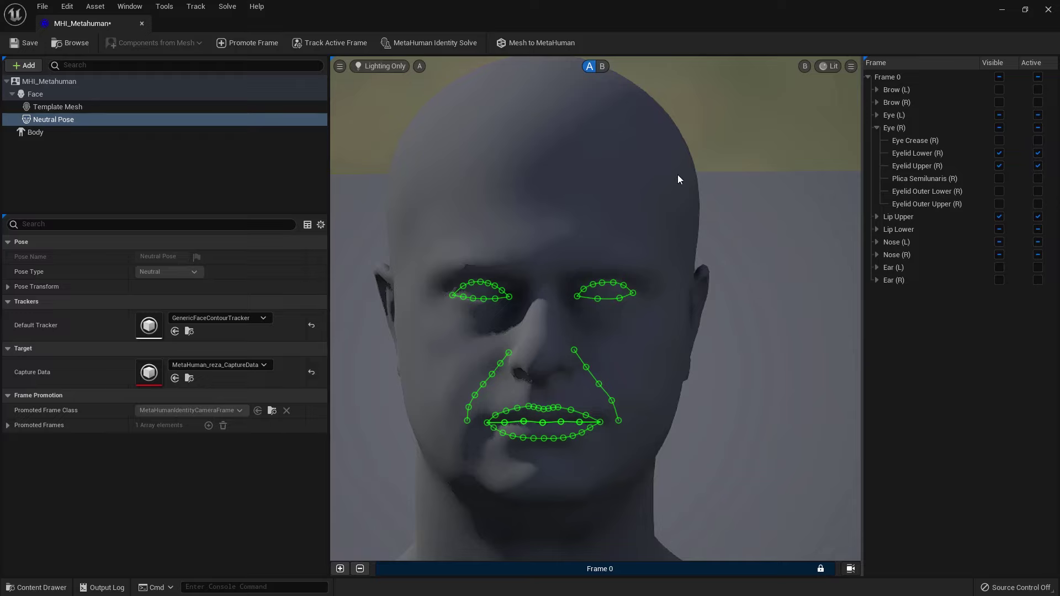
{"action": "left_click", "coordinate": [603, 68]}
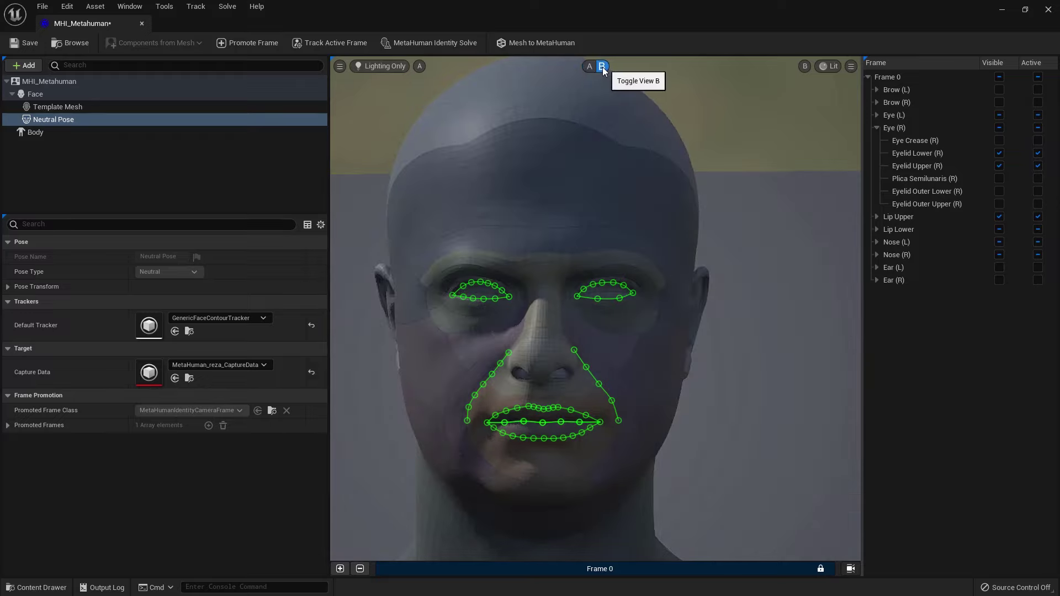
{"action": "left_click", "coordinate": [590, 67]}
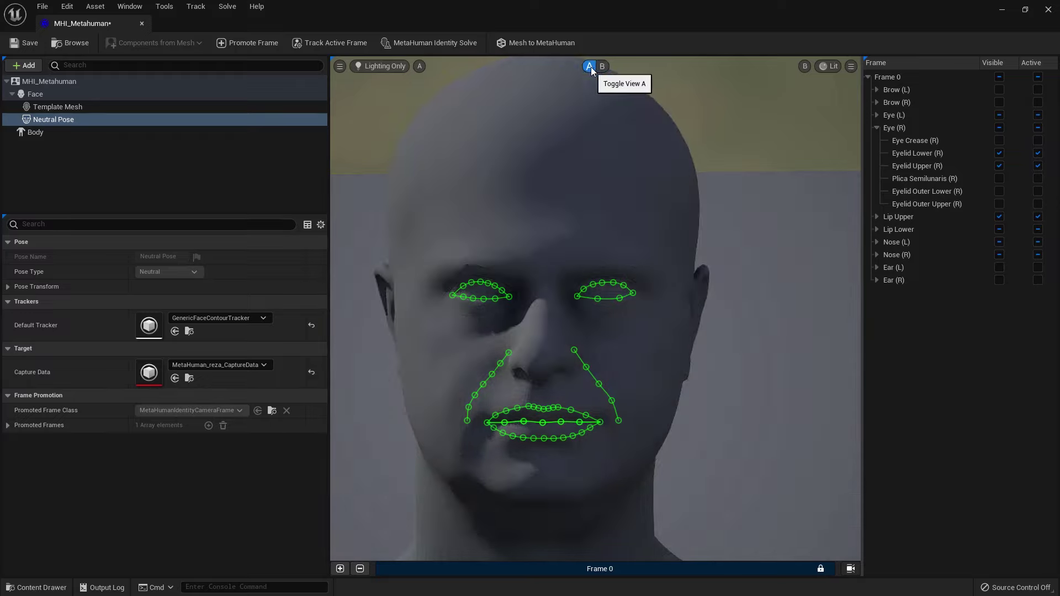
{"action": "left_click", "coordinate": [602, 67]}
{"action": "left_click", "coordinate": [590, 67]}
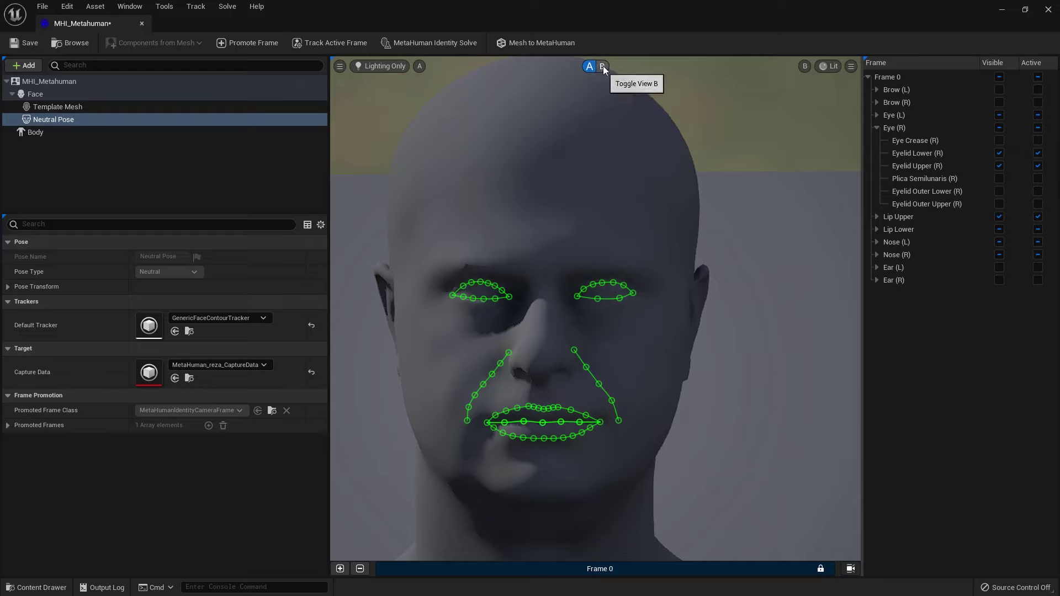
{"action": "left_click", "coordinate": [603, 66]}
{"action": "left_click", "coordinate": [590, 67]}
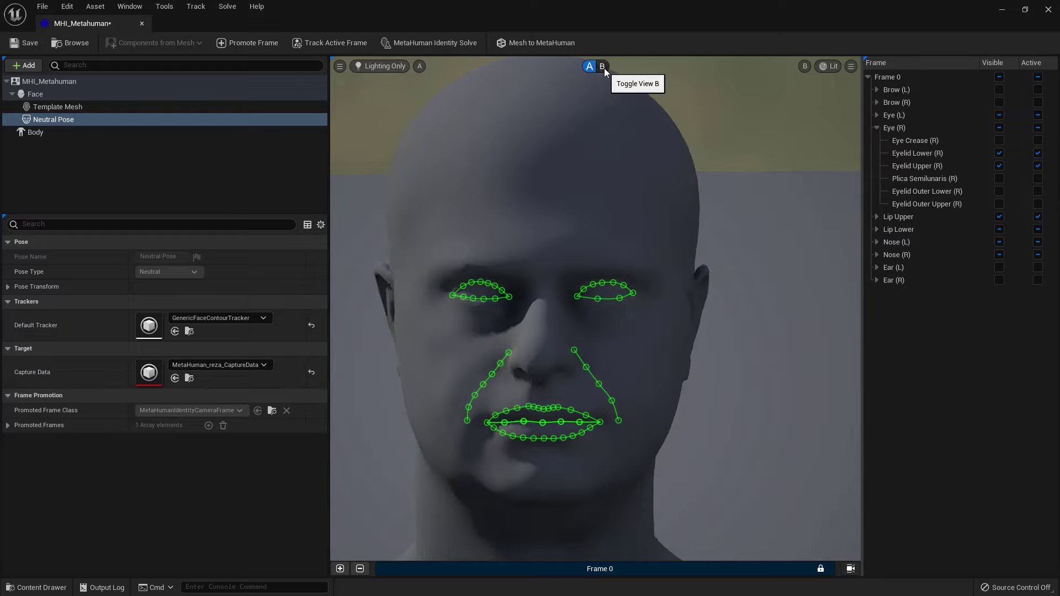
{"action": "left_click", "coordinate": [603, 67]}
{"action": "left_click", "coordinate": [590, 68]}
{"action": "left_click", "coordinate": [601, 68]}
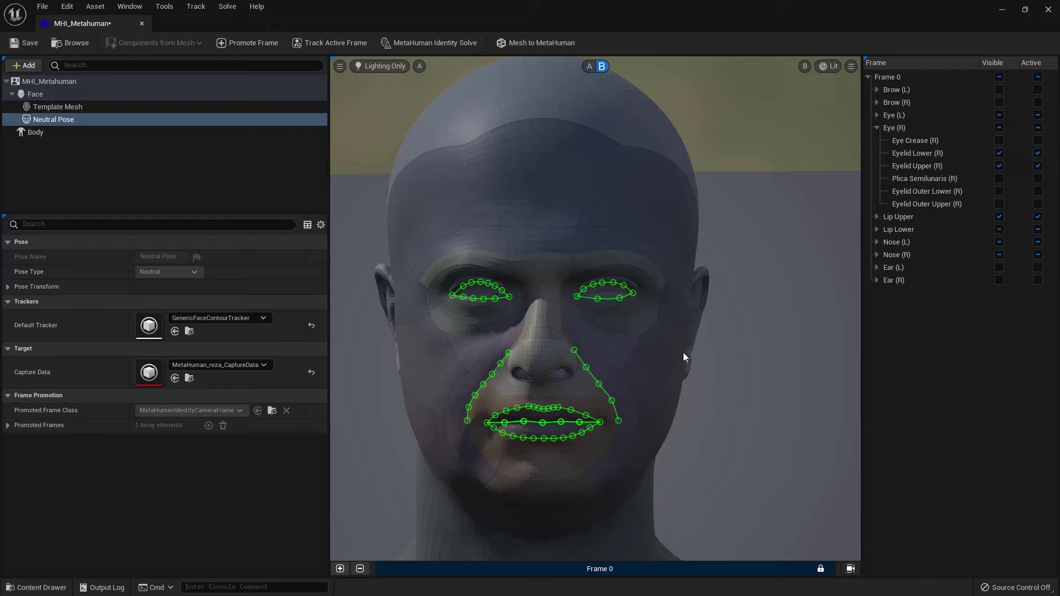
Step: Submit the template mesh with Mesh to MetaHuman and confirm the completion message
{"action": "left_click", "coordinate": [525, 44]}
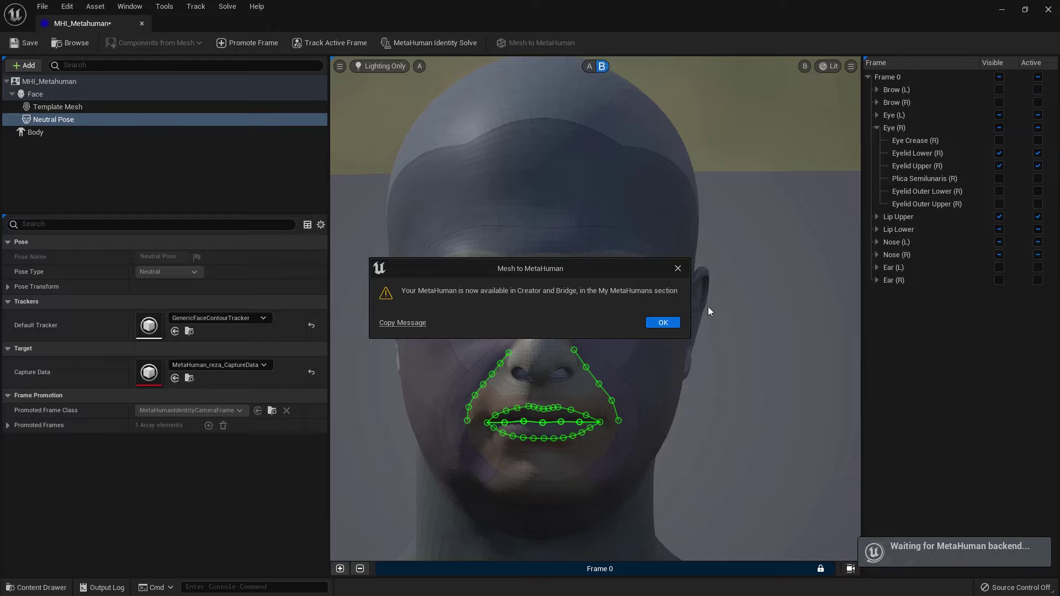
{"action": "left_click", "coordinate": [660, 325]}
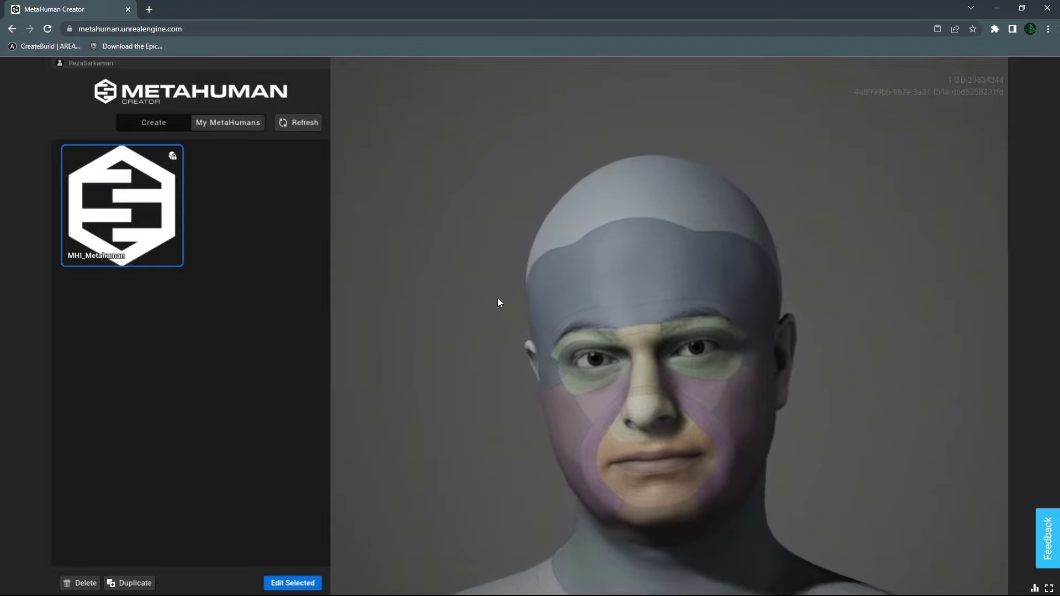
Step: Open MHI_Metahuman and preview it with Indoor lighting at Epic (Ray Traced) quality
{"action": "left_click", "coordinate": [291, 584]}
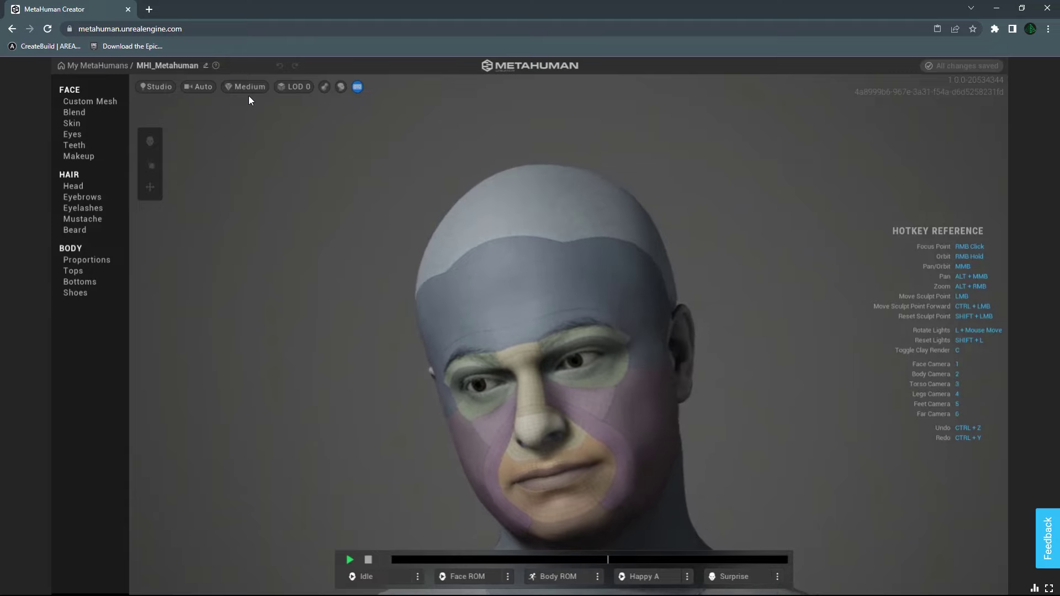
{"action": "left_click", "coordinate": [160, 86]}
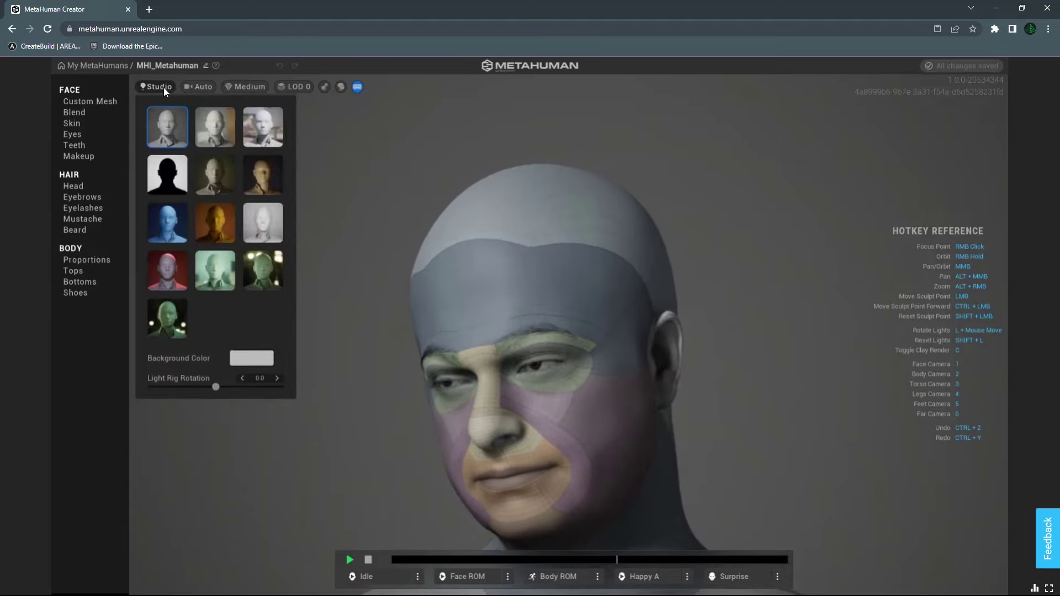
{"action": "left_click", "coordinate": [217, 131]}
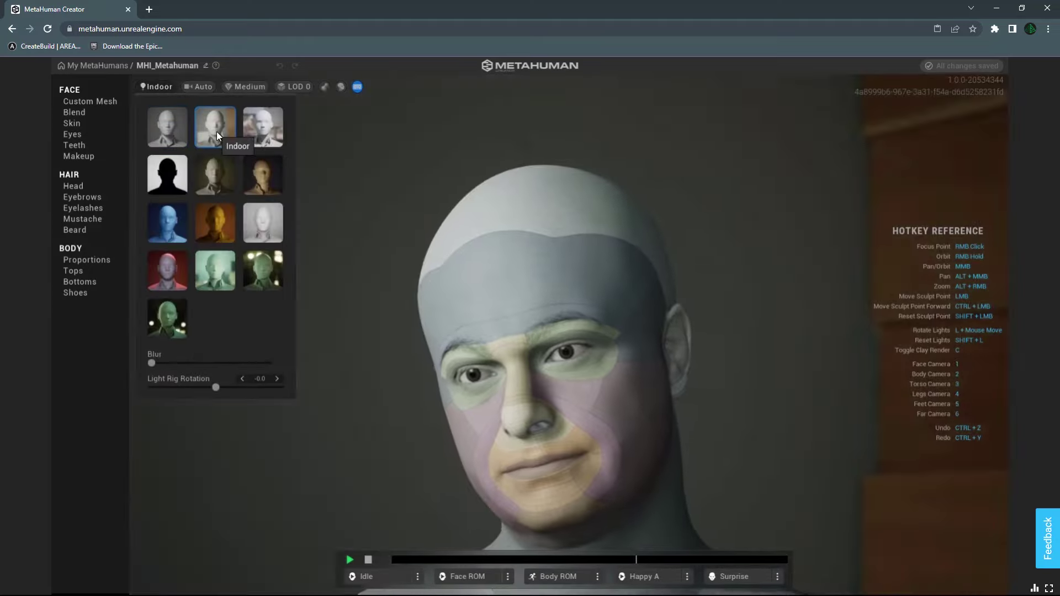
{"action": "left_click", "coordinate": [238, 86]}
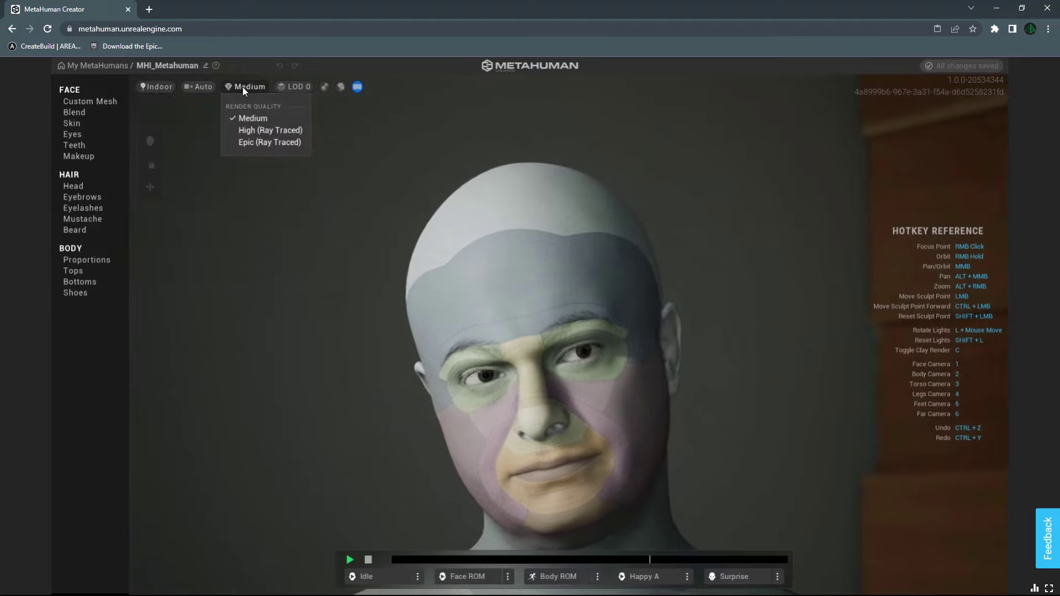
{"action": "left_click", "coordinate": [266, 142]}
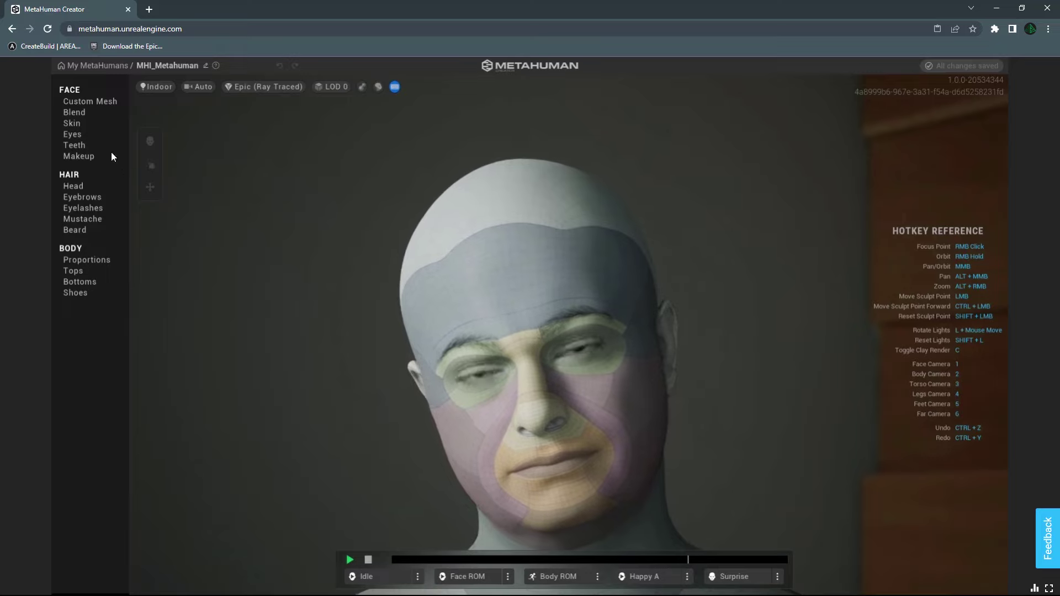
Step: Give the character a short dark hairstyle and a different eyebrow style
{"action": "left_click", "coordinate": [96, 186]}
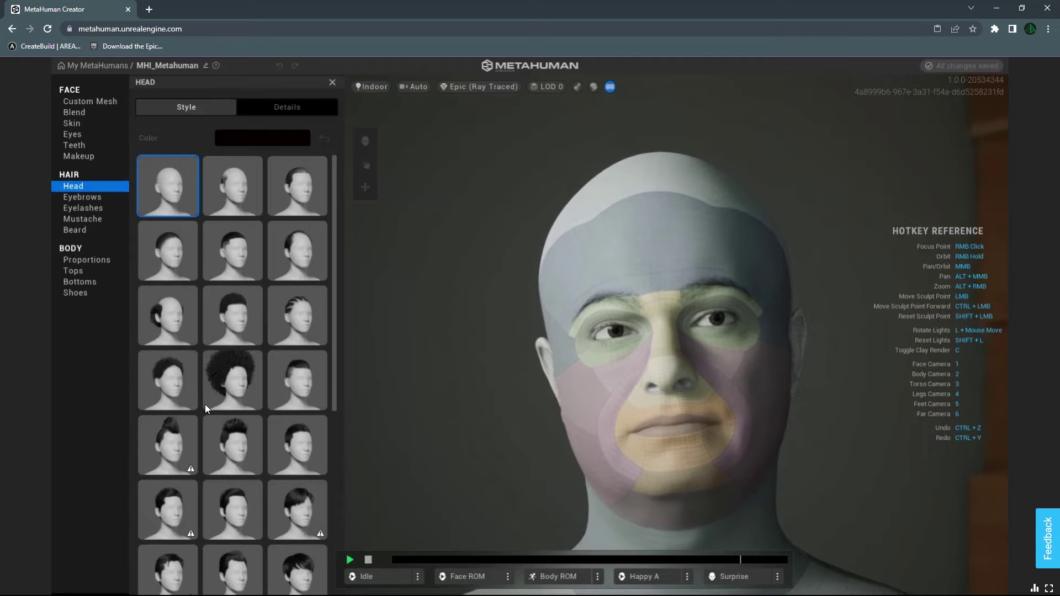
{"action": "scroll", "coordinate": [204, 405], "scroll_direction": "down", "scroll_amount": 2}
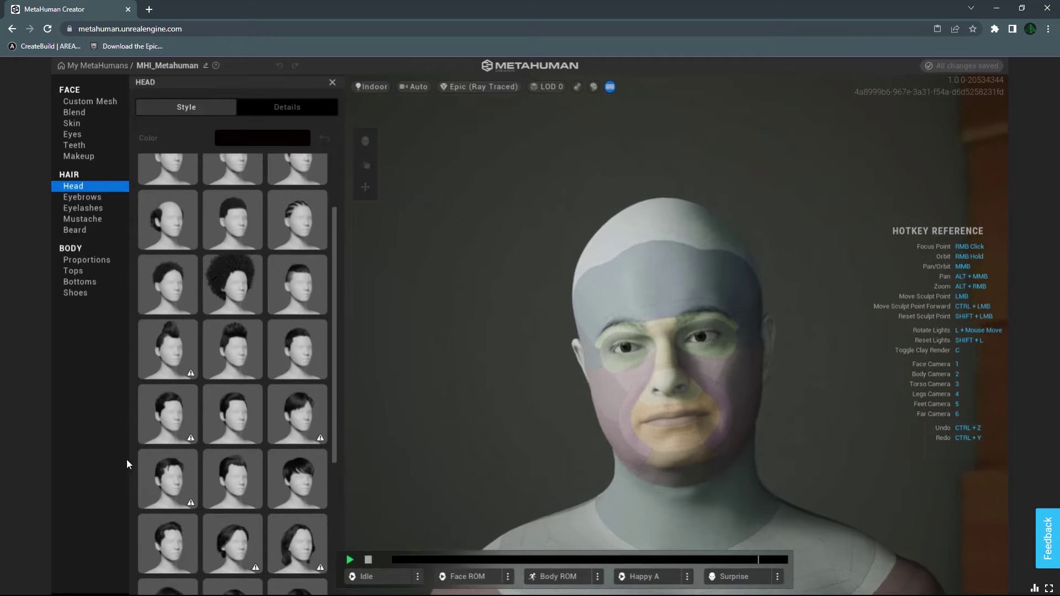
{"action": "left_click", "coordinate": [171, 472]}
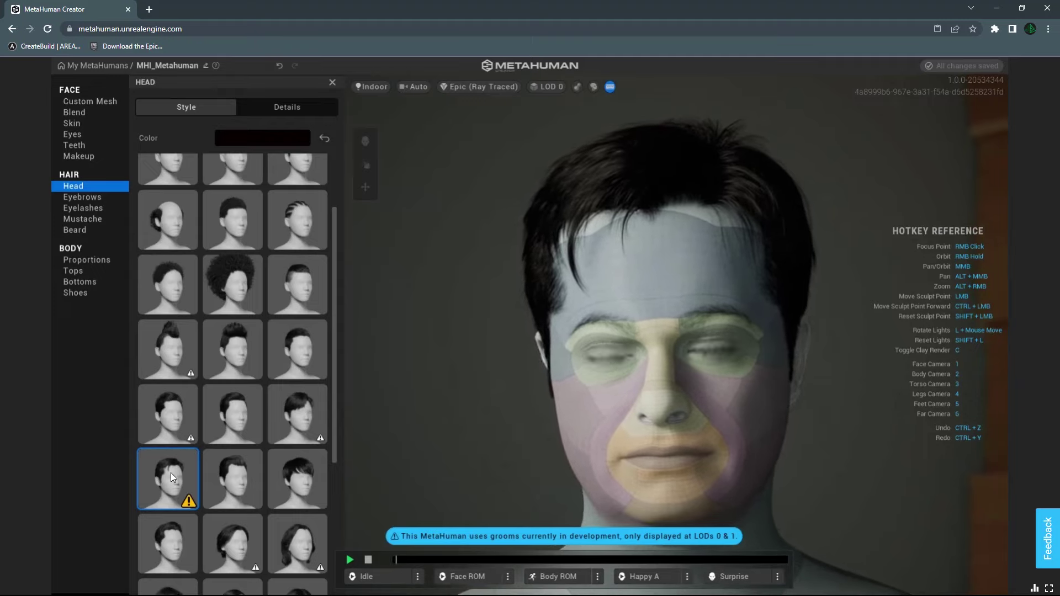
{"action": "left_click", "coordinate": [91, 197]}
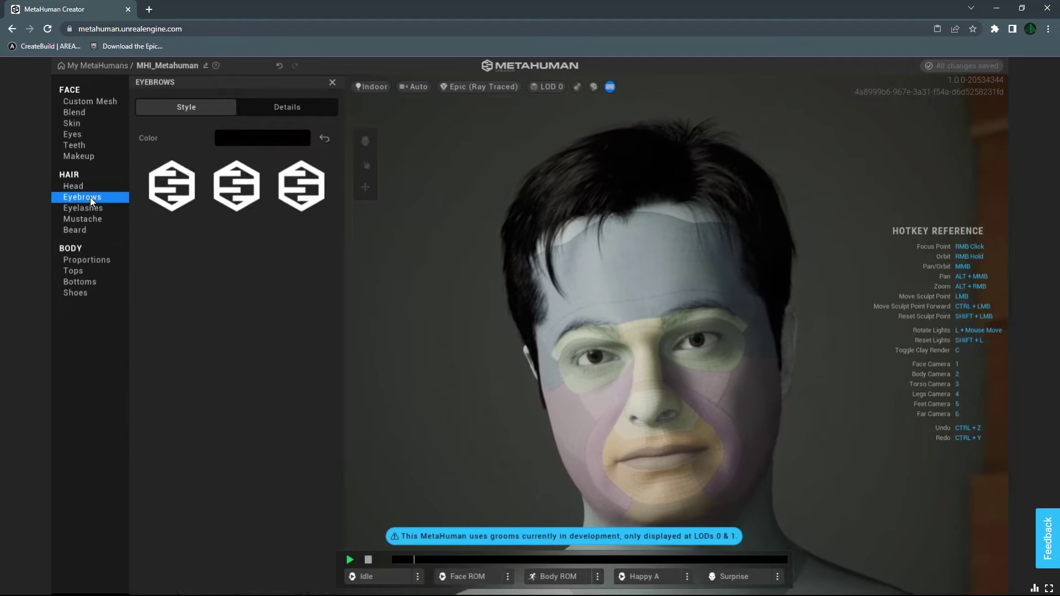
{"action": "left_click", "coordinate": [231, 311]}
{"action": "left_click", "coordinate": [225, 241]}
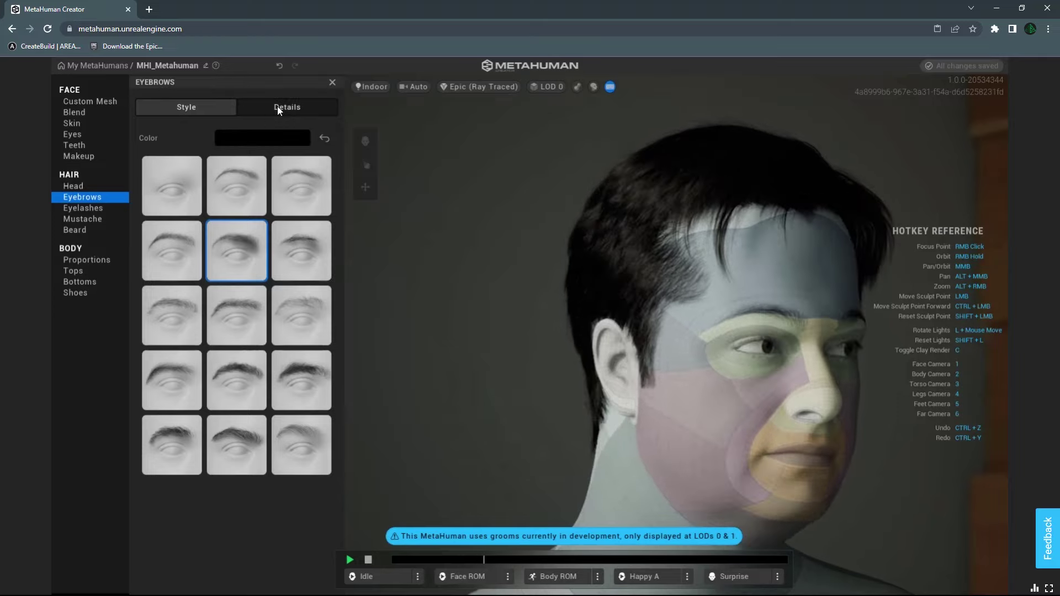
{"action": "left_click", "coordinate": [272, 110]}
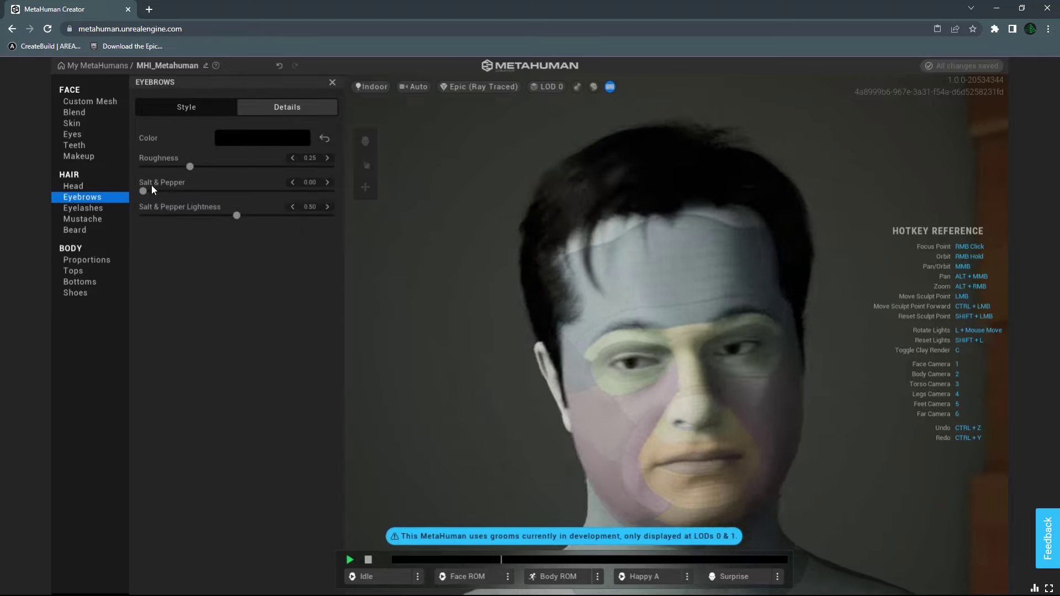
{"action": "left_click", "coordinate": [194, 107]}
Step: Apply Short Thin eyelashes, view the mustache options, and bring up Body Proportions
{"action": "left_click", "coordinate": [75, 208]}
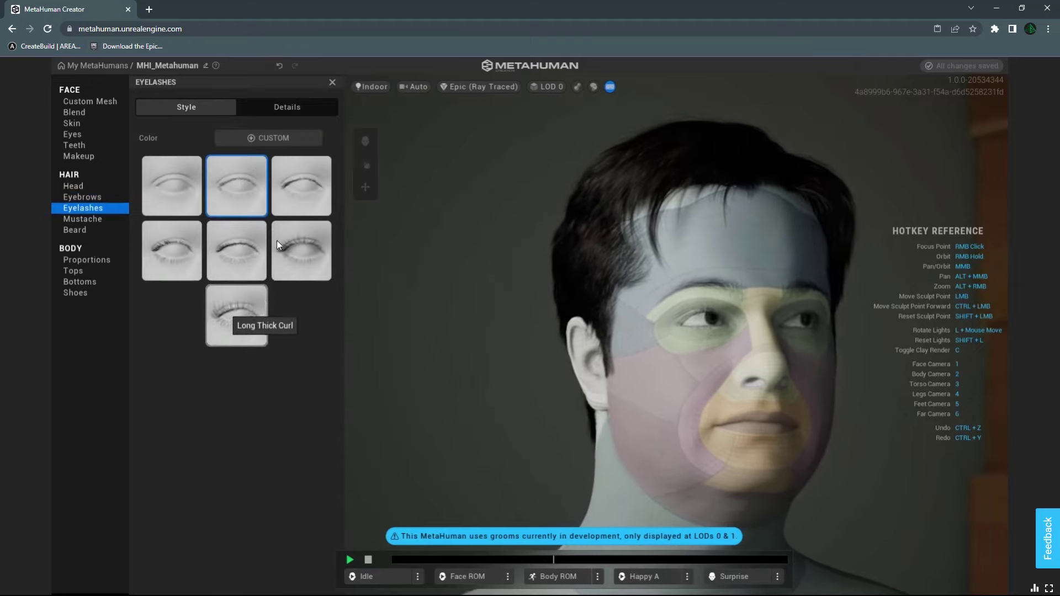
{"action": "left_click", "coordinate": [170, 246]}
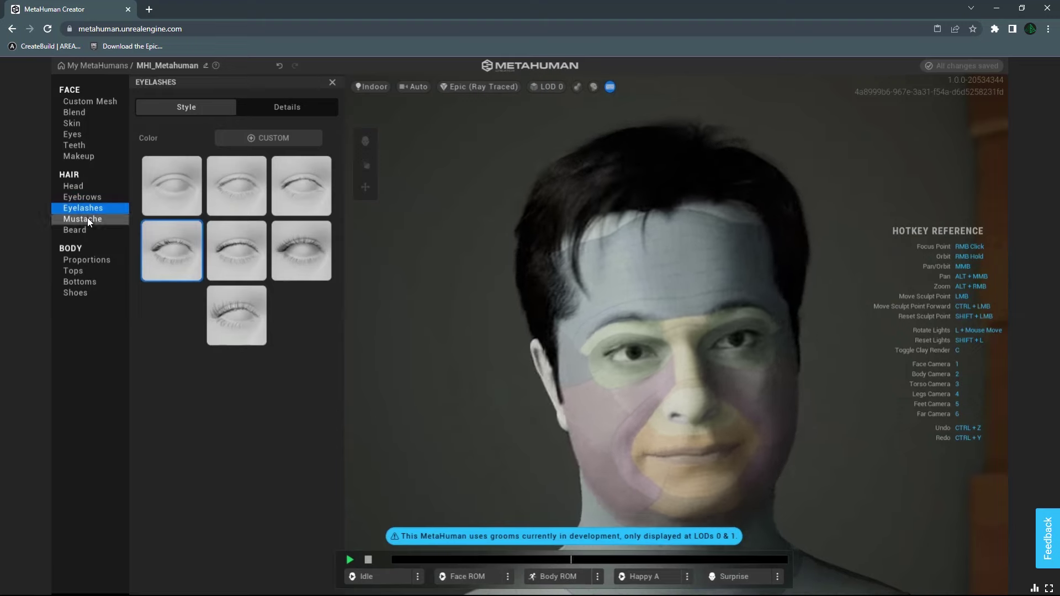
{"action": "left_click", "coordinate": [87, 218]}
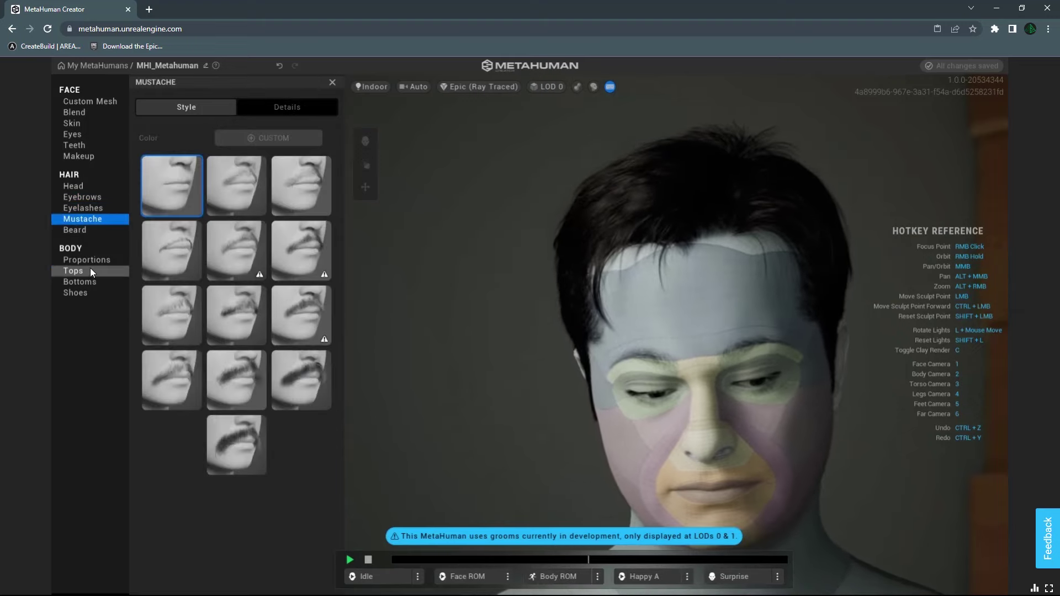
{"action": "left_click", "coordinate": [88, 260]}
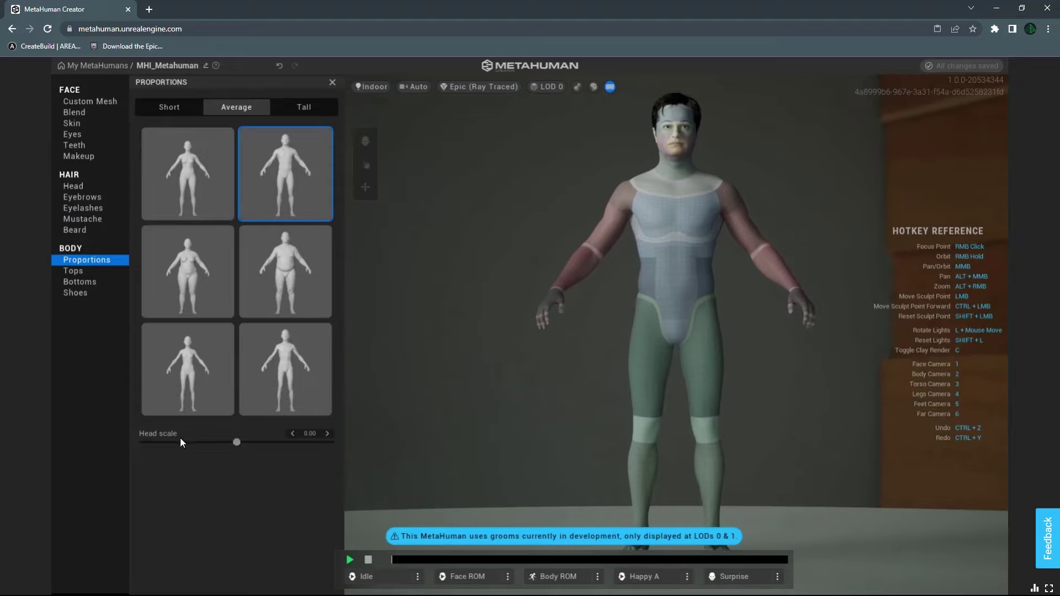
Step: Choose Button Down Shirt for the top, black Slacks for bottoms, and black oxford dress shoes
{"action": "left_click", "coordinate": [80, 270]}
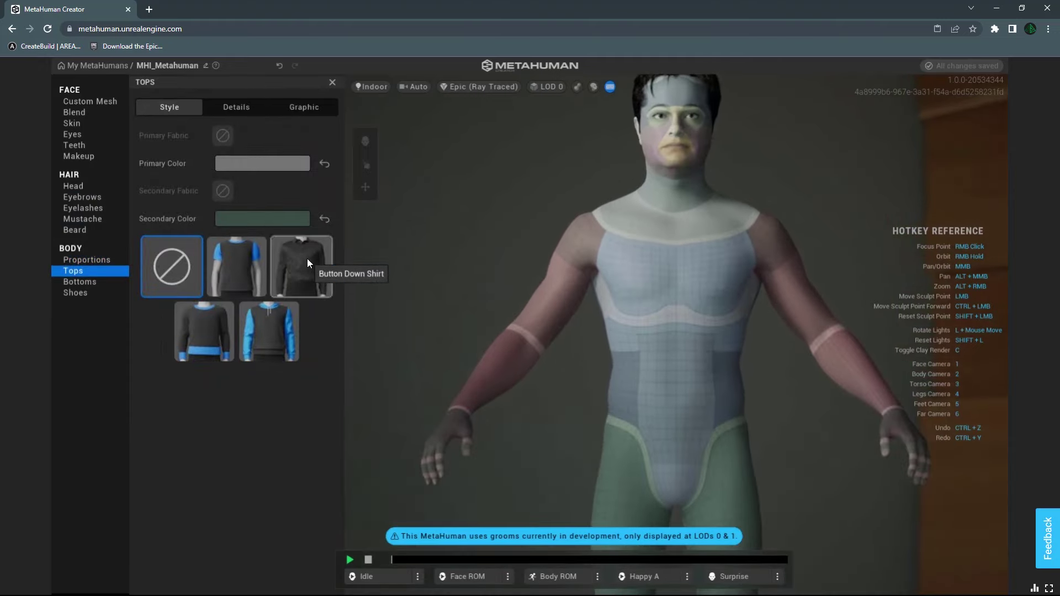
{"action": "left_click", "coordinate": [307, 263]}
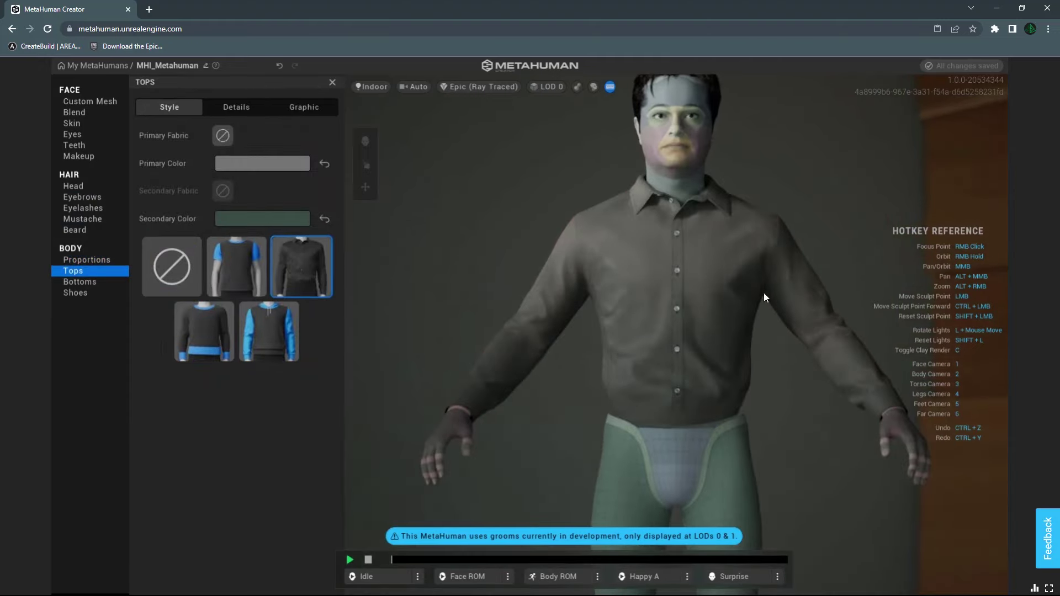
{"action": "left_click", "coordinate": [79, 282]}
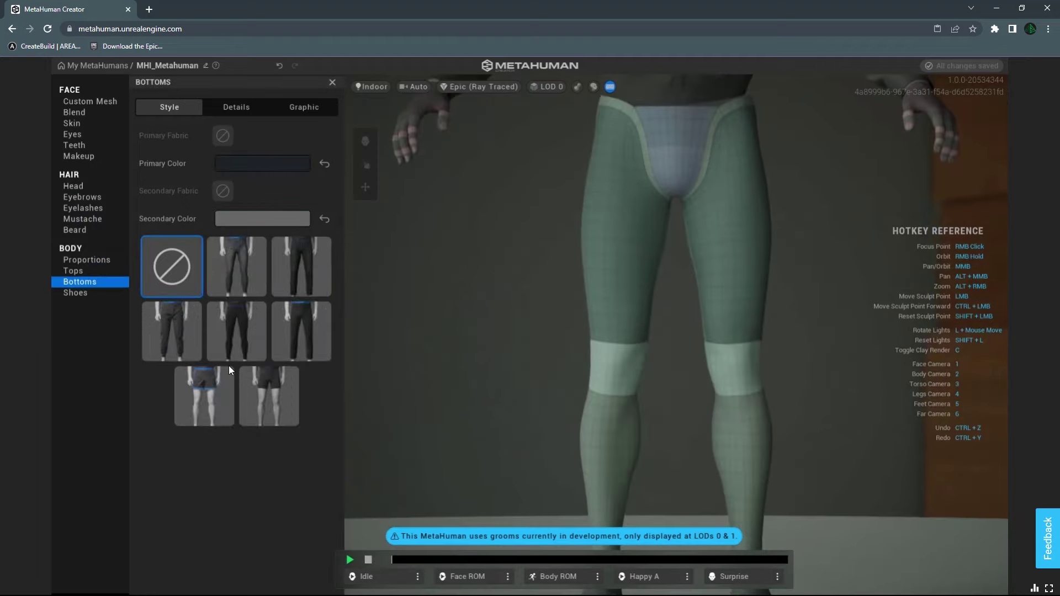
{"action": "left_click", "coordinate": [297, 322]}
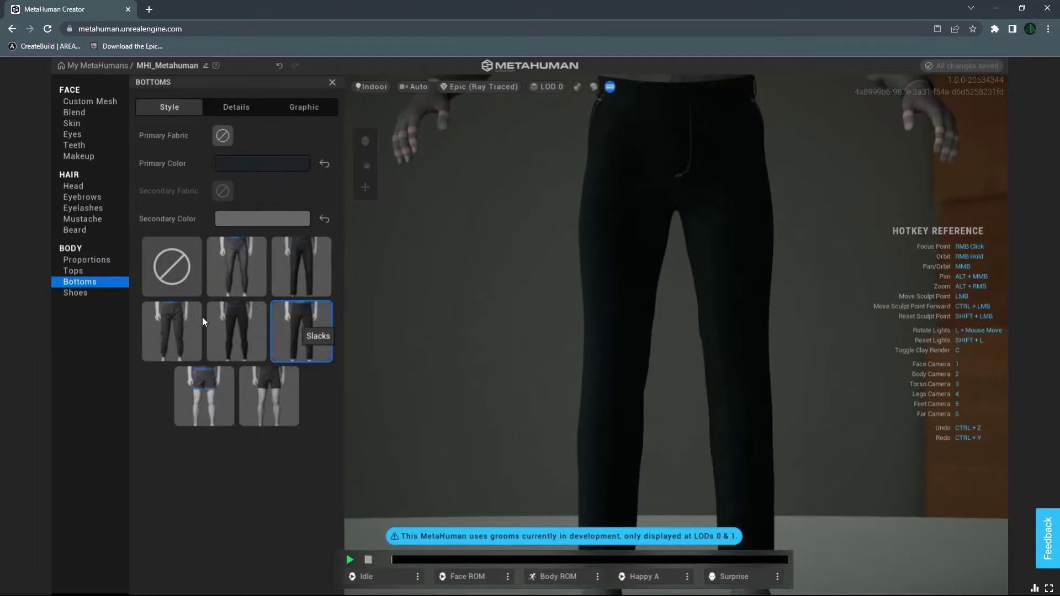
{"action": "left_click", "coordinate": [72, 295]}
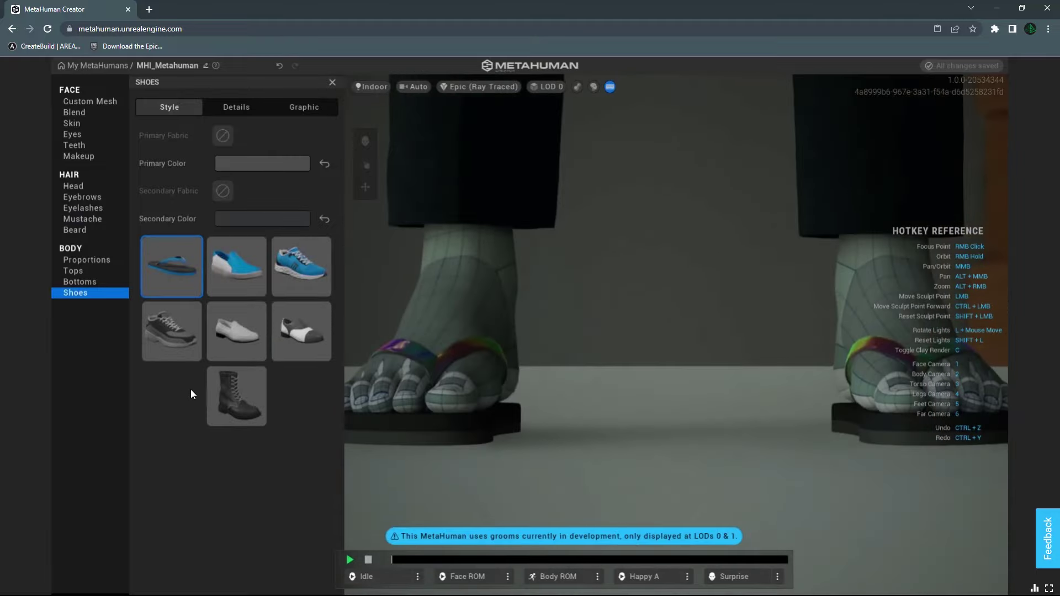
{"action": "left_click", "coordinate": [286, 338]}
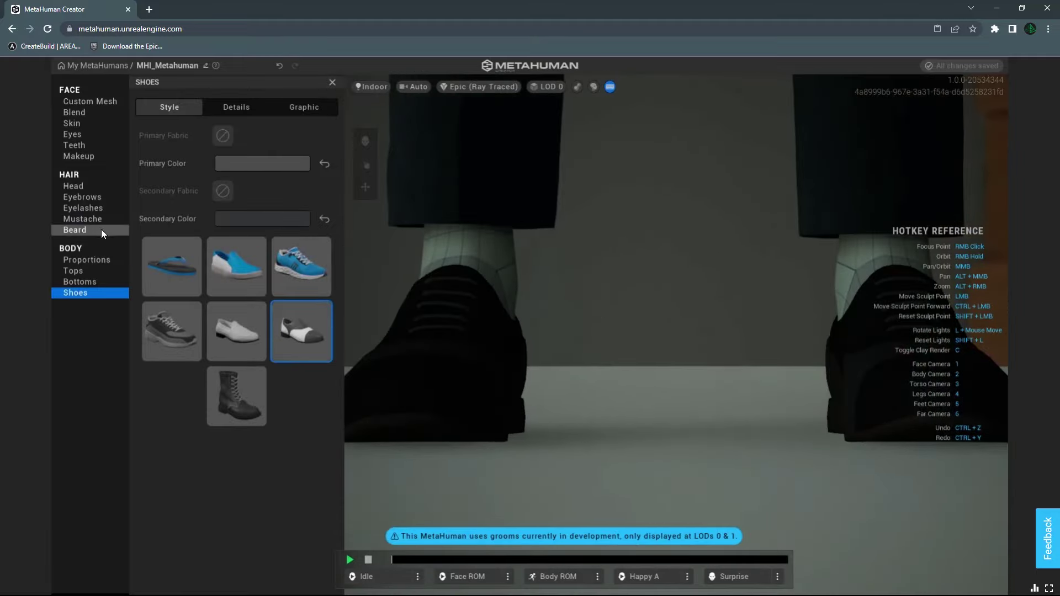
{"action": "left_click", "coordinate": [78, 102]}
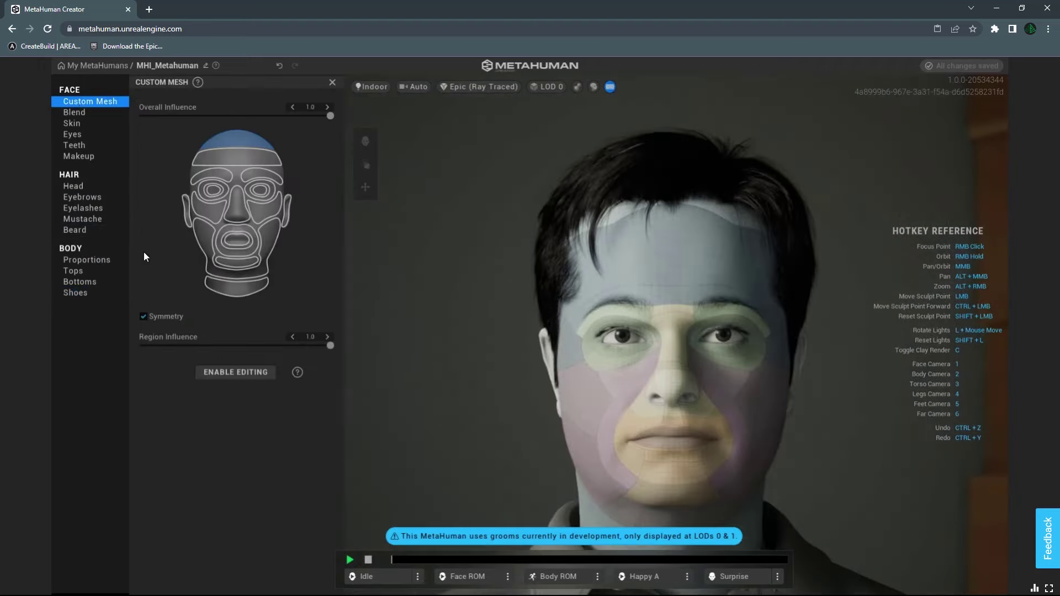
{"action": "right_click_drag", "start_coordinate": [486, 430], "coordinate": [789, 423]}
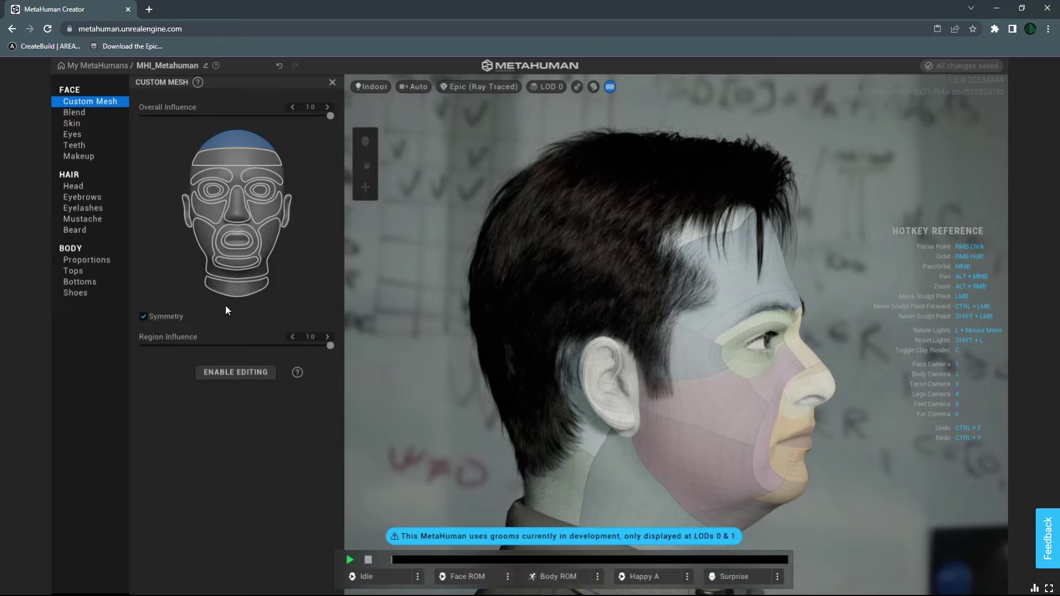
{"action": "left_click", "coordinate": [234, 212]}
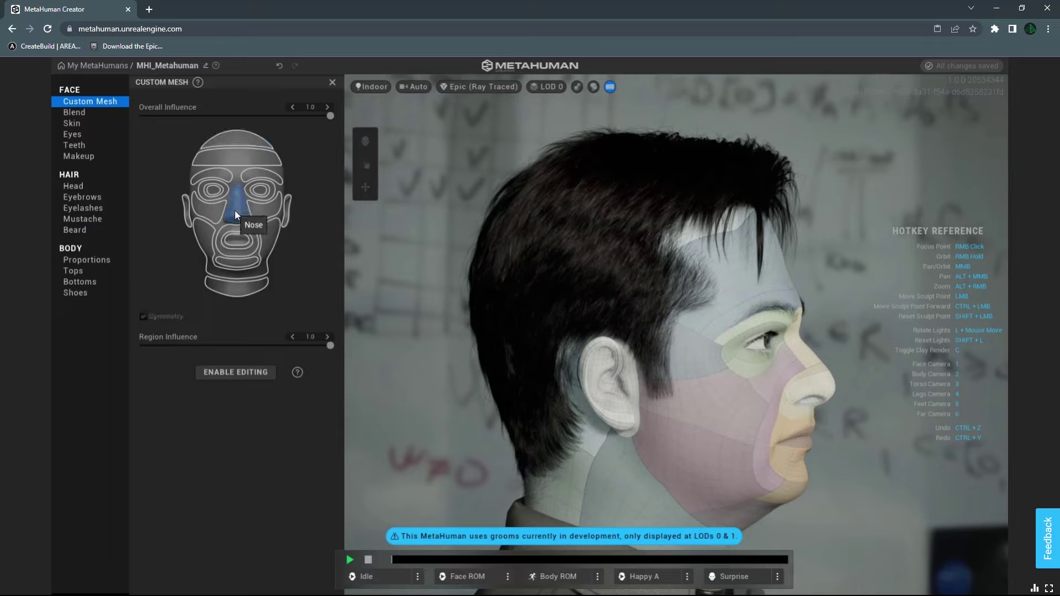
{"action": "left_click", "coordinate": [234, 211]}
{"action": "left_click_drag", "start_coordinate": [330, 345], "coordinate": [167, 346]}
{"action": "right_click_drag", "start_coordinate": [690, 412], "coordinate": [498, 416]}
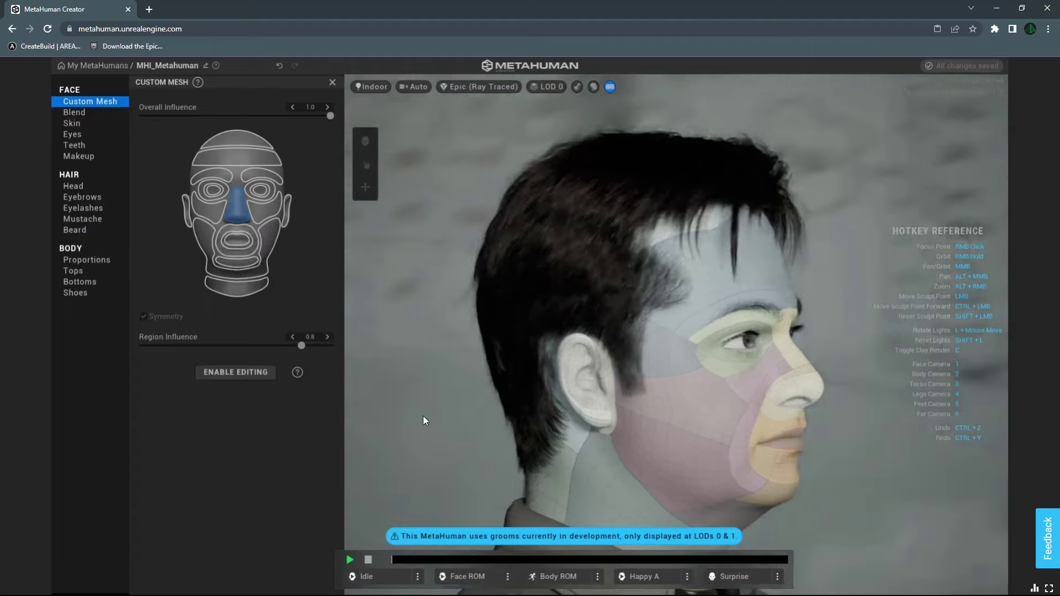
{"action": "right_click_drag", "start_coordinate": [415, 420], "coordinate": [363, 414]}
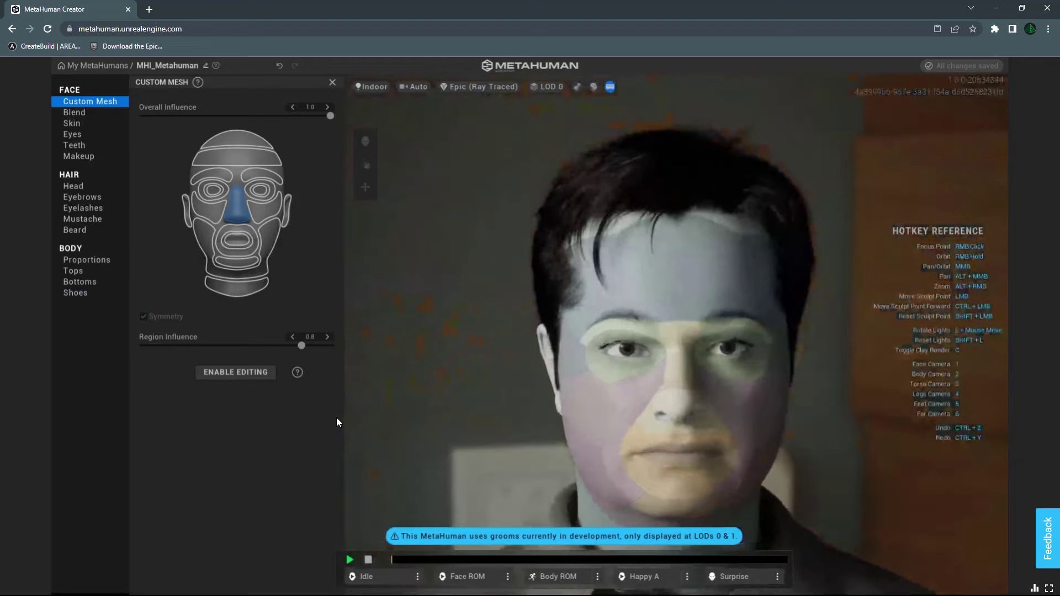
{"action": "left_click", "coordinate": [266, 246]}
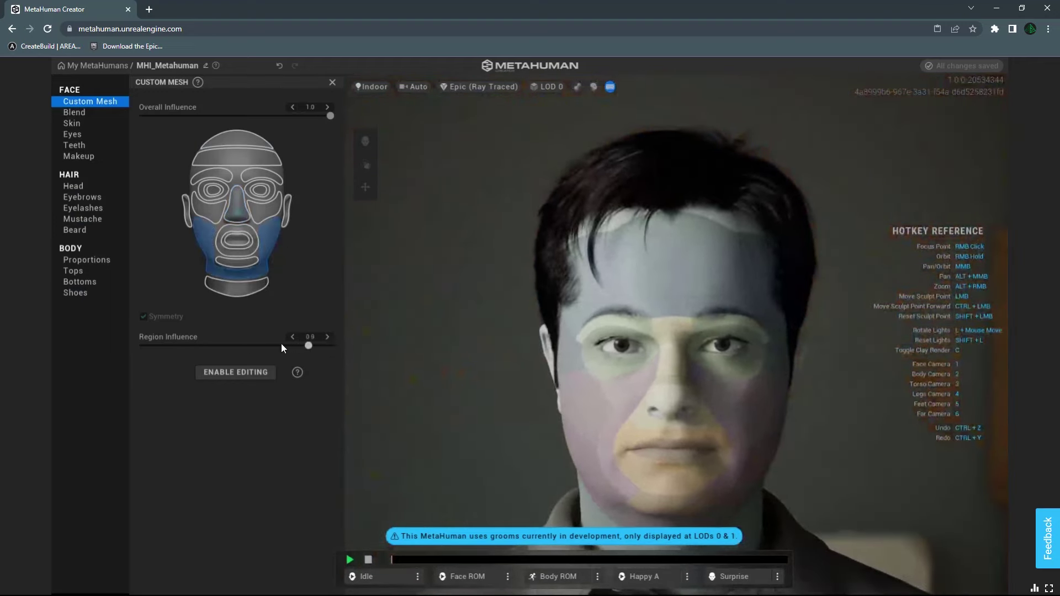
{"action": "left_click_drag", "start_coordinate": [277, 343], "coordinate": [143, 352]}
{"action": "left_click_drag", "start_coordinate": [249, 353], "coordinate": [135, 350]}
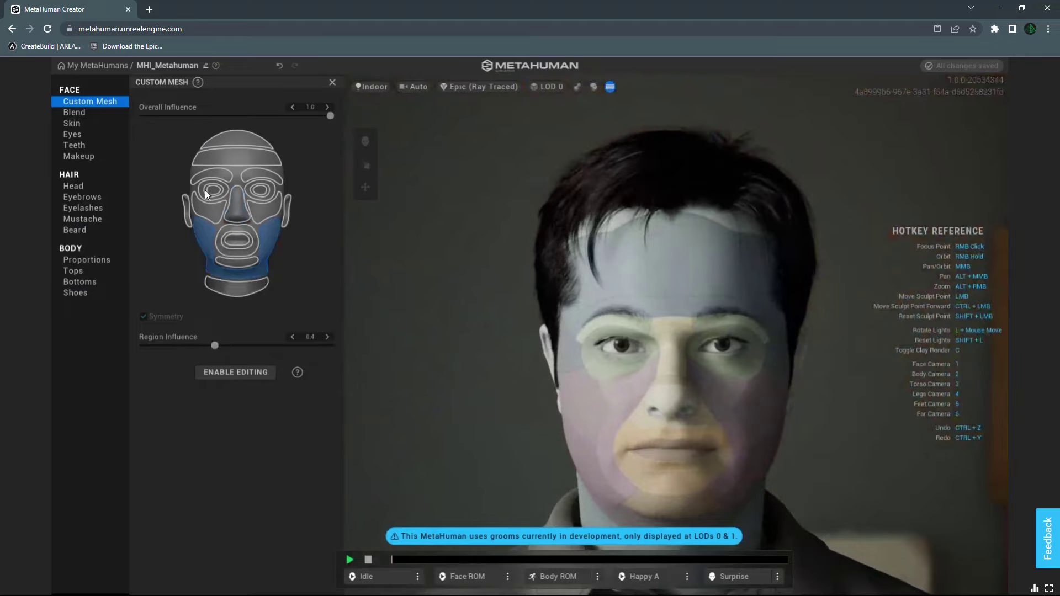
{"action": "left_click", "coordinate": [219, 173]}
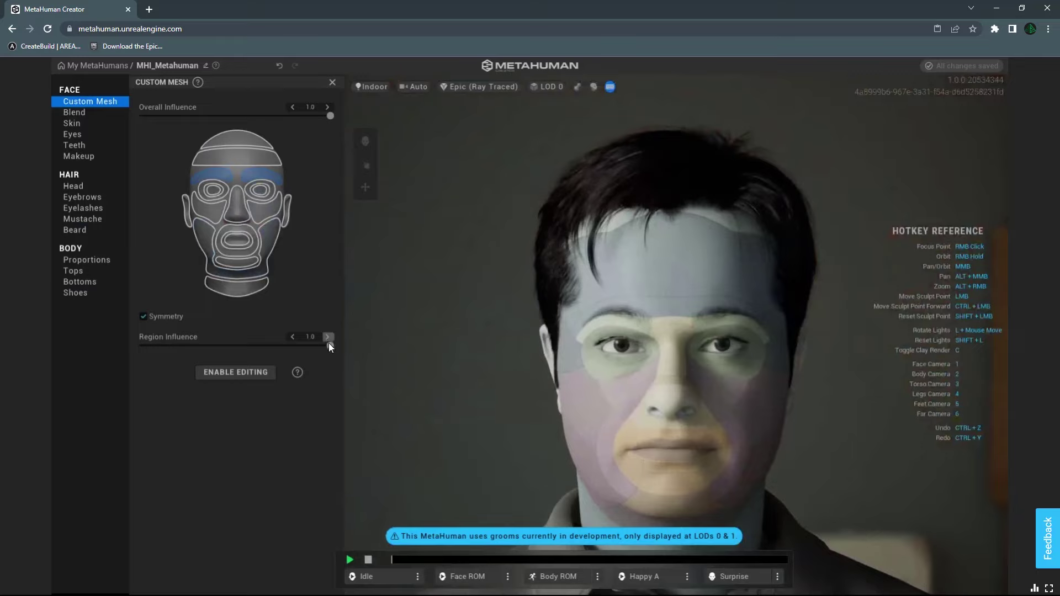
{"action": "left_click_drag", "start_coordinate": [329, 346], "coordinate": [394, 367]}
{"action": "left_click_drag", "start_coordinate": [154, 363], "coordinate": [50, 351]}
{"action": "left_click_drag", "start_coordinate": [249, 358], "coordinate": [138, 355]}
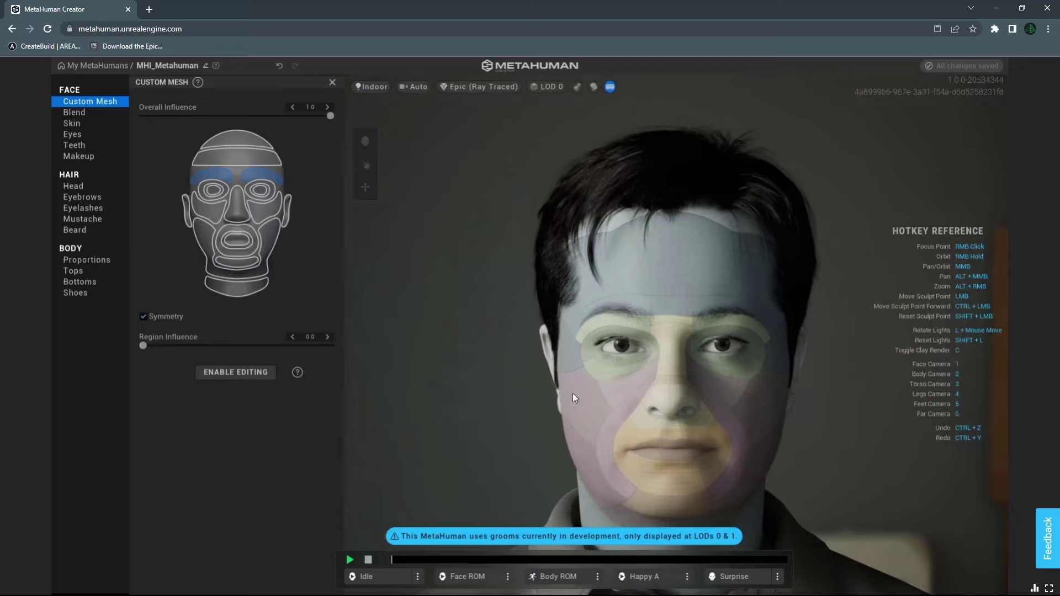
Step: Assign a warm tan skin colour at U 0.76, V 0.65, then browse Freckles and Accents
{"action": "left_click", "coordinate": [71, 123]}
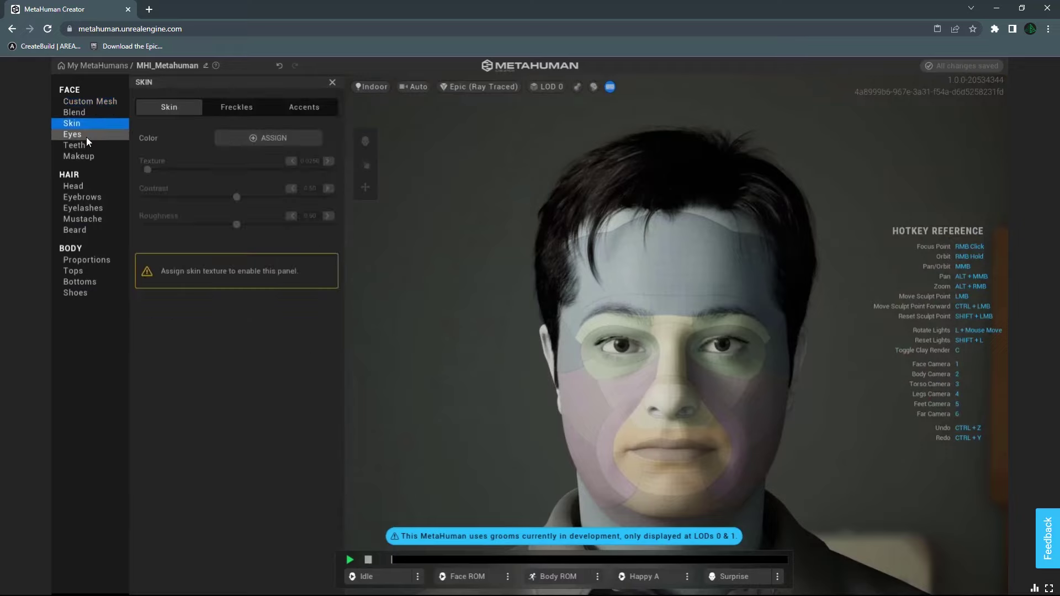
{"action": "left_click", "coordinate": [258, 141]}
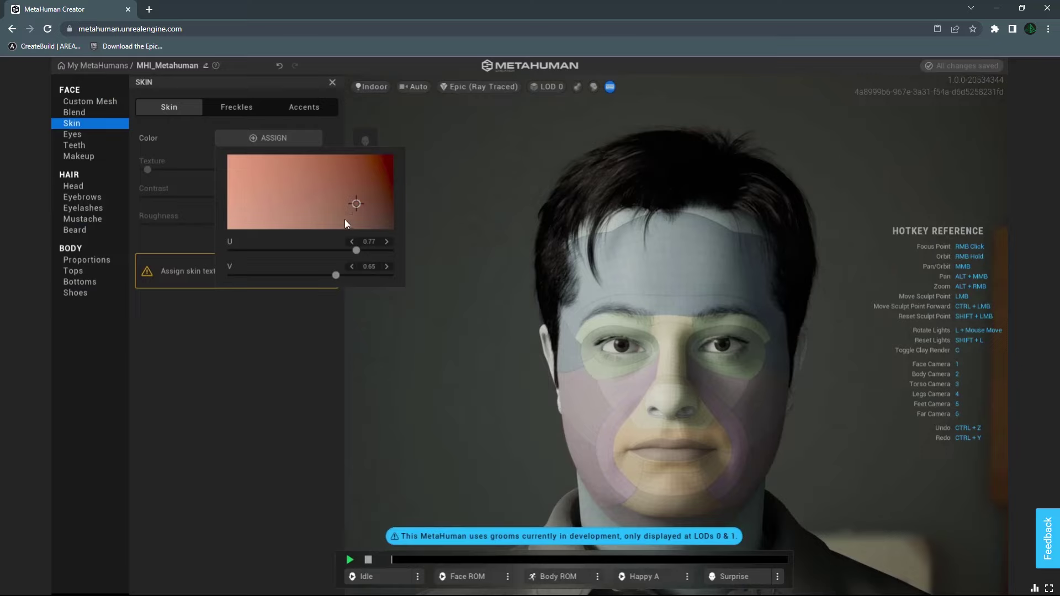
{"action": "left_click", "coordinate": [354, 203]}
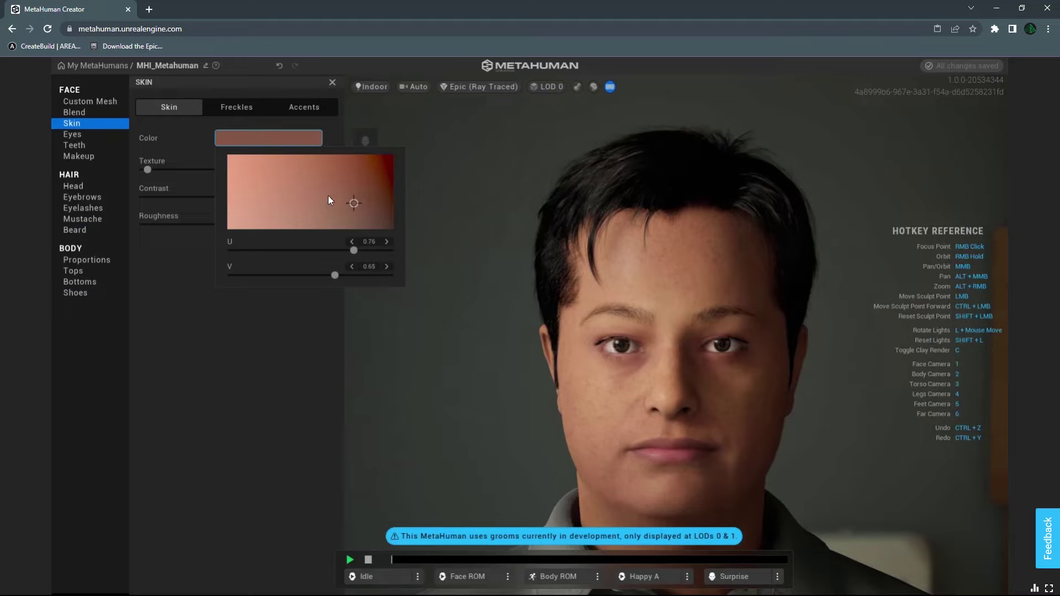
{"action": "left_click", "coordinate": [237, 313]}
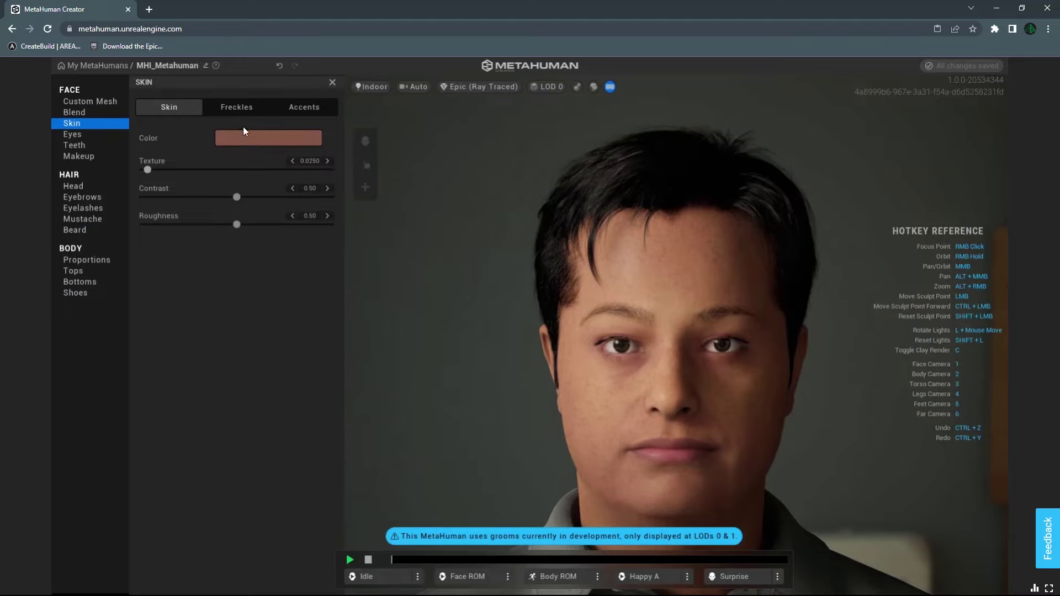
{"action": "left_click", "coordinate": [243, 108]}
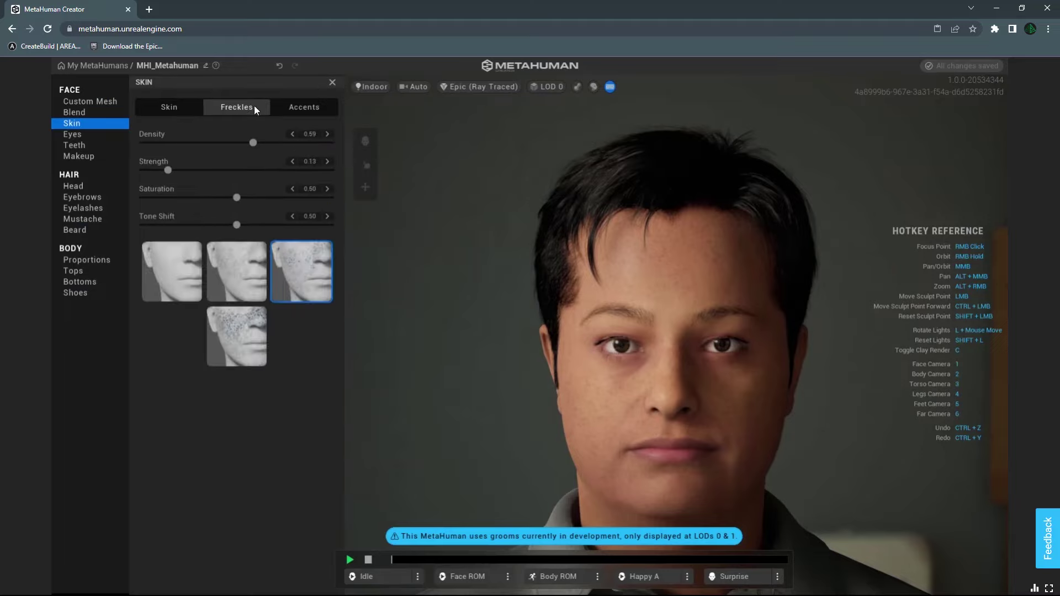
{"action": "left_click", "coordinate": [306, 108]}
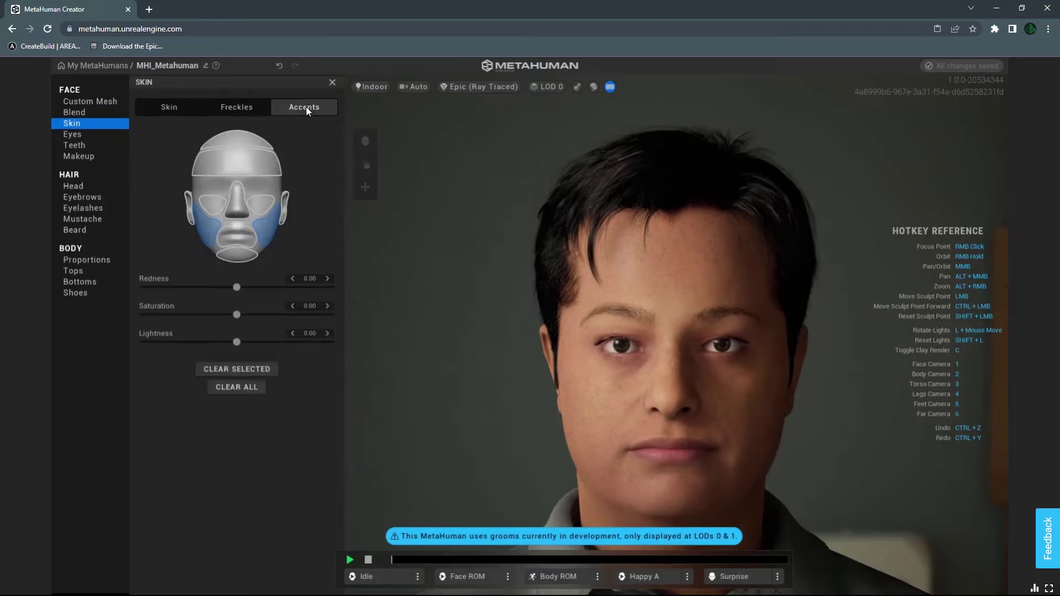
{"action": "left_click", "coordinate": [170, 108]}
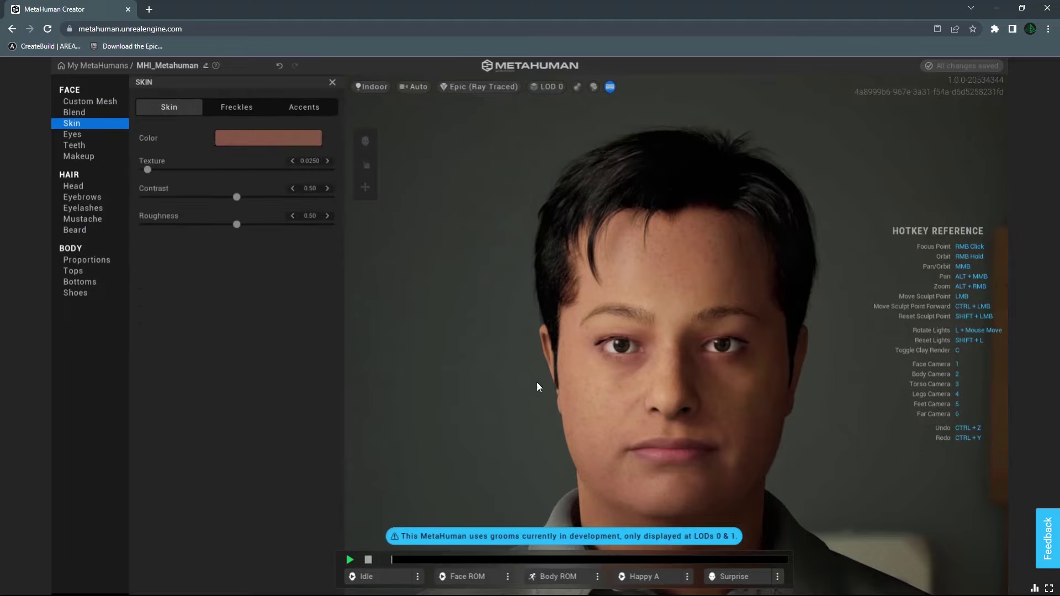
Step: Apply the dark brown Preset 001 eyes, review Teeth and Makeup, then return to Custom Mesh
{"action": "left_click", "coordinate": [74, 134]}
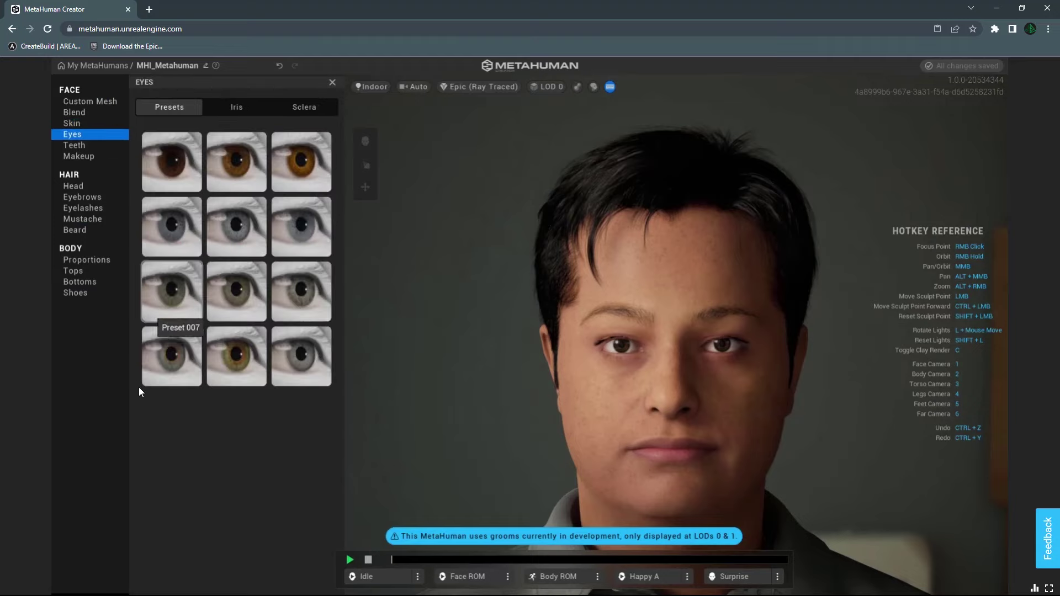
{"action": "left_click", "coordinate": [167, 163]}
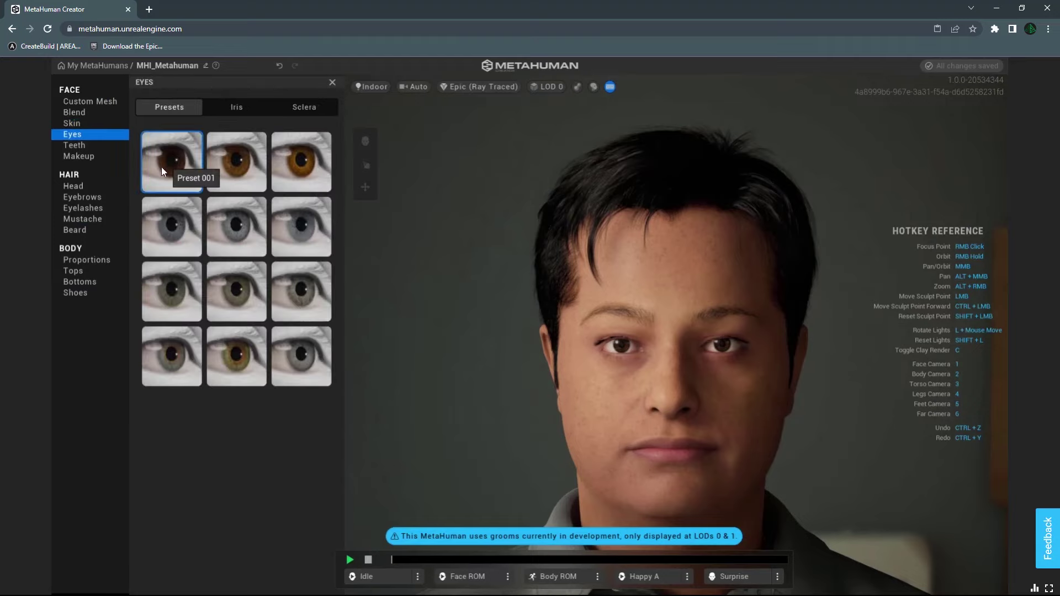
{"action": "left_click", "coordinate": [71, 147]}
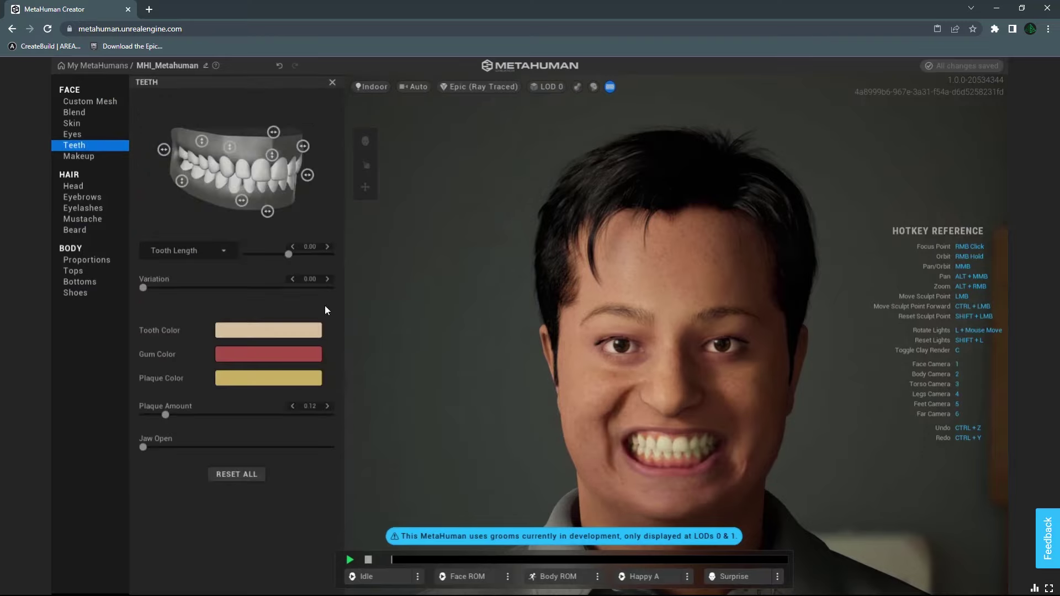
{"action": "left_click", "coordinate": [77, 157]}
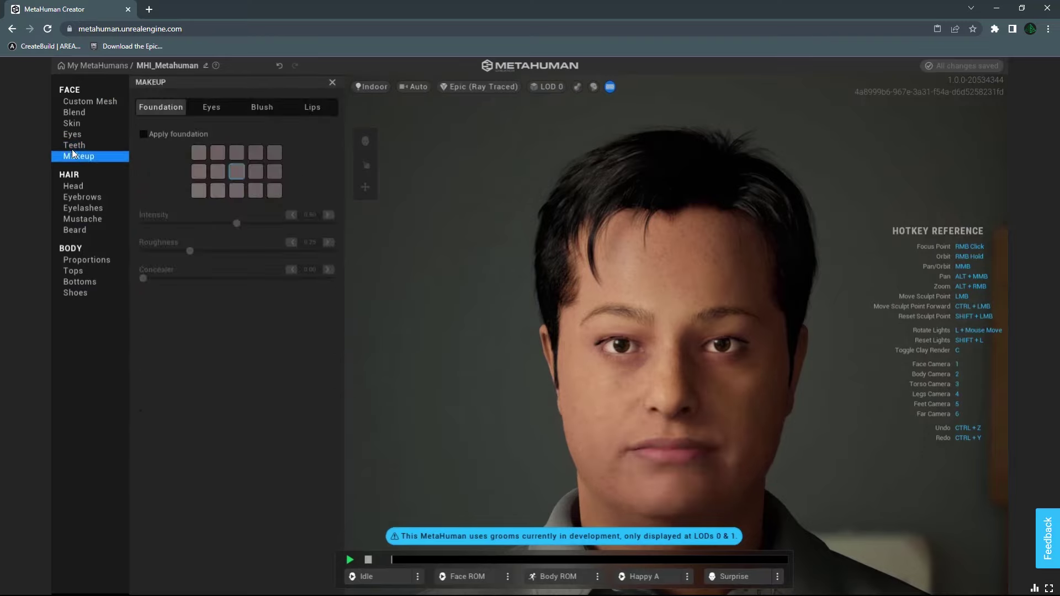
{"action": "left_click", "coordinate": [71, 147]}
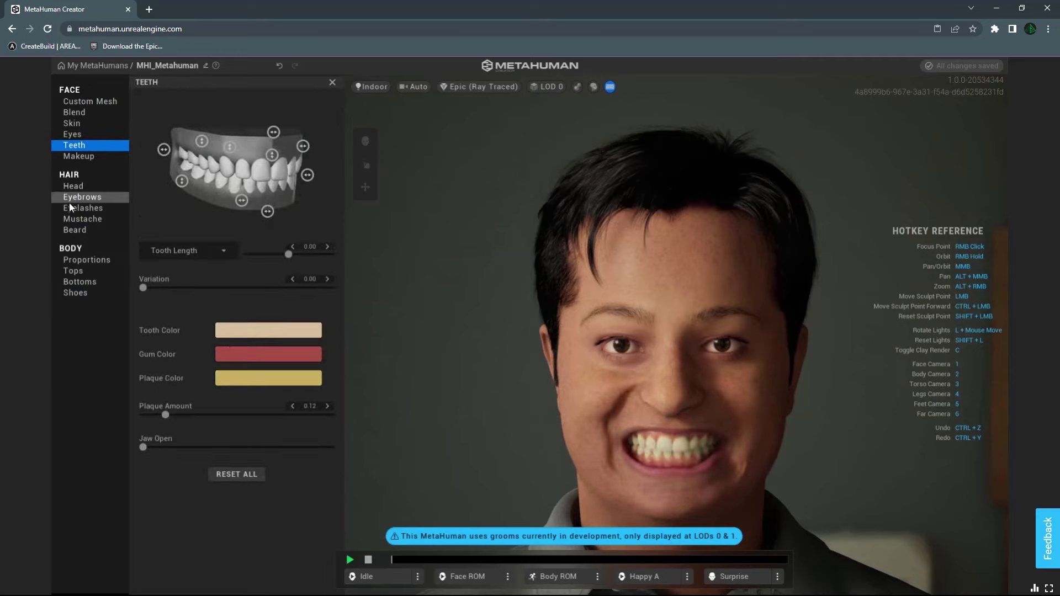
{"action": "left_click", "coordinate": [72, 103]}
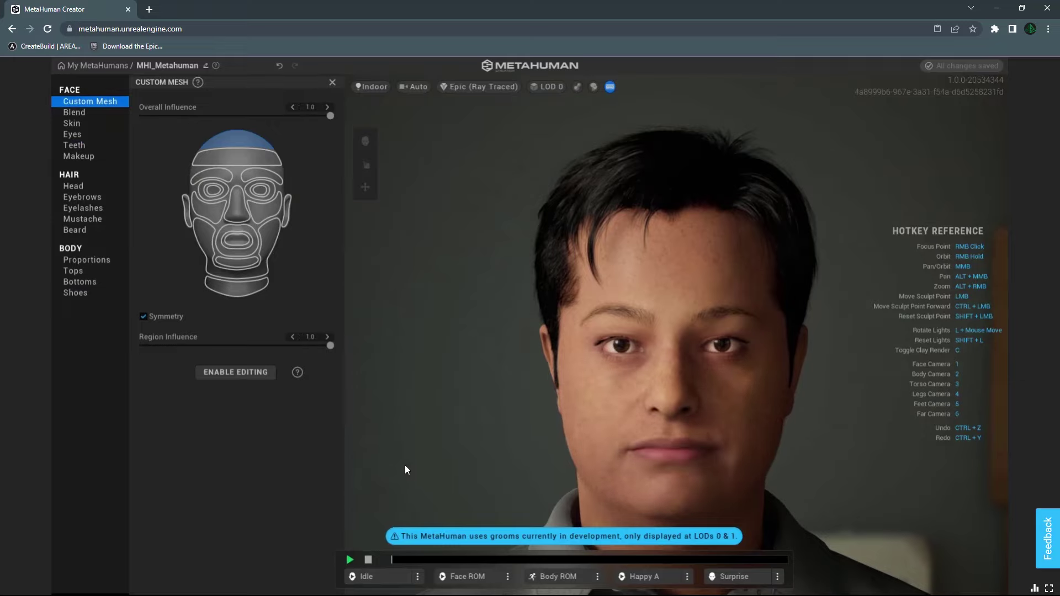
Step: From a right-side profile view, play the Happy A, Happy B, Sad A and Anger A expression loops
{"action": "mouse_move", "coordinate": [429, 471]}
{"action": "right_mouse_down"}
{"action": "mouse_move", "coordinate": [728, 466]}
{"action": "mouse_move", "coordinate": [532, 478]}
{"action": "mouse_move", "coordinate": [380, 469]}
{"action": "mouse_move", "coordinate": [413, 458]}
{"action": "right_mouse_up"}
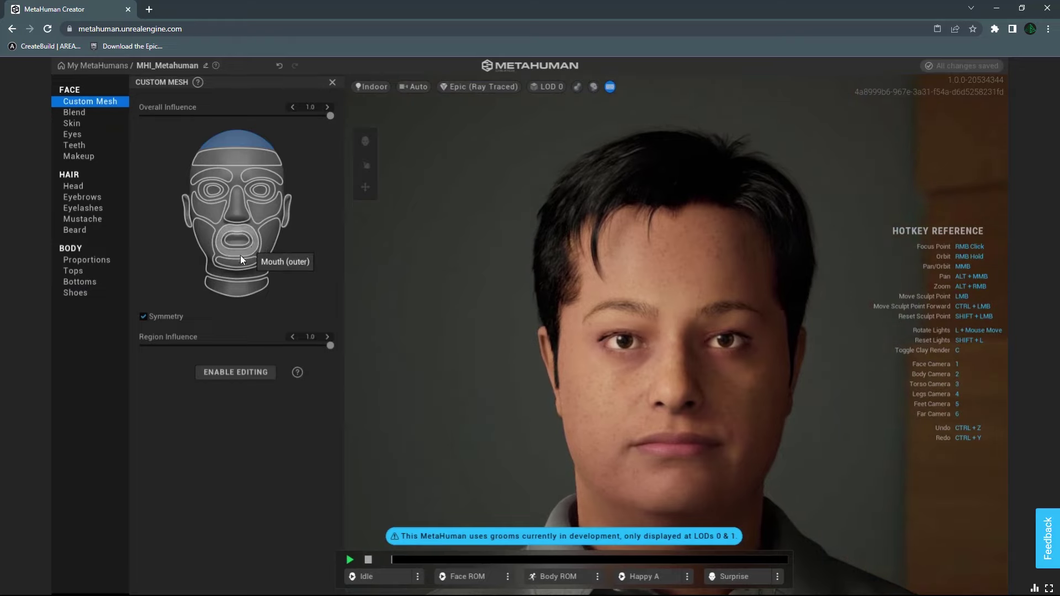
{"action": "left_click", "coordinate": [643, 576]}
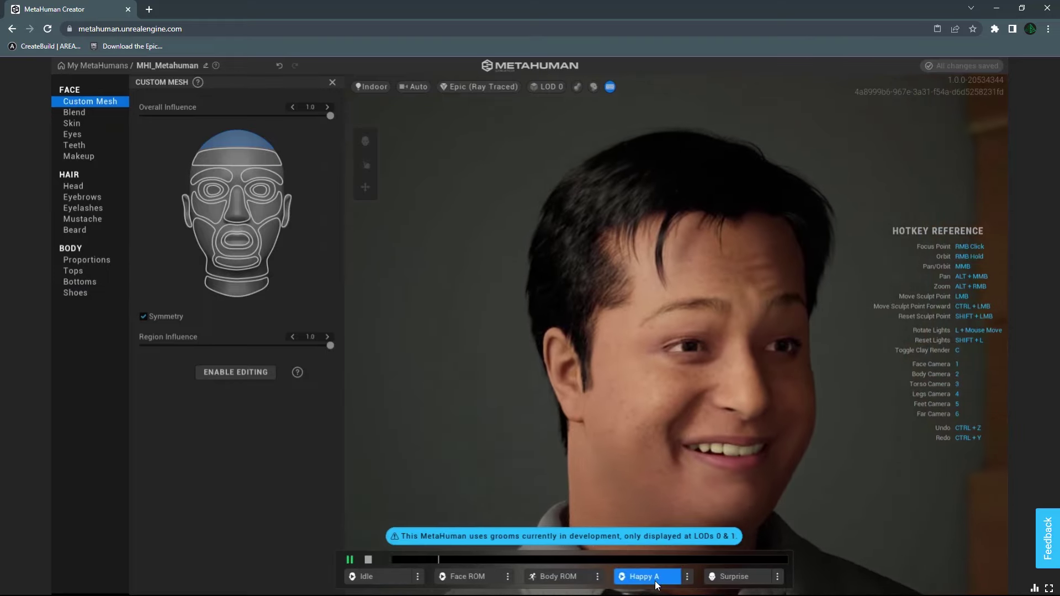
{"action": "left_click", "coordinate": [687, 576]}
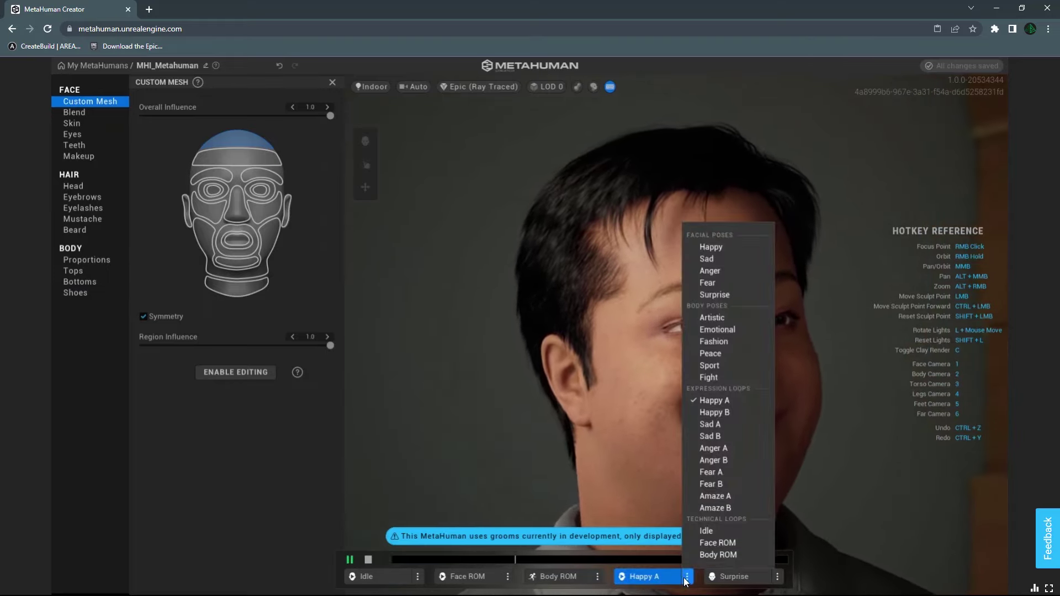
{"action": "left_click", "coordinate": [710, 414]}
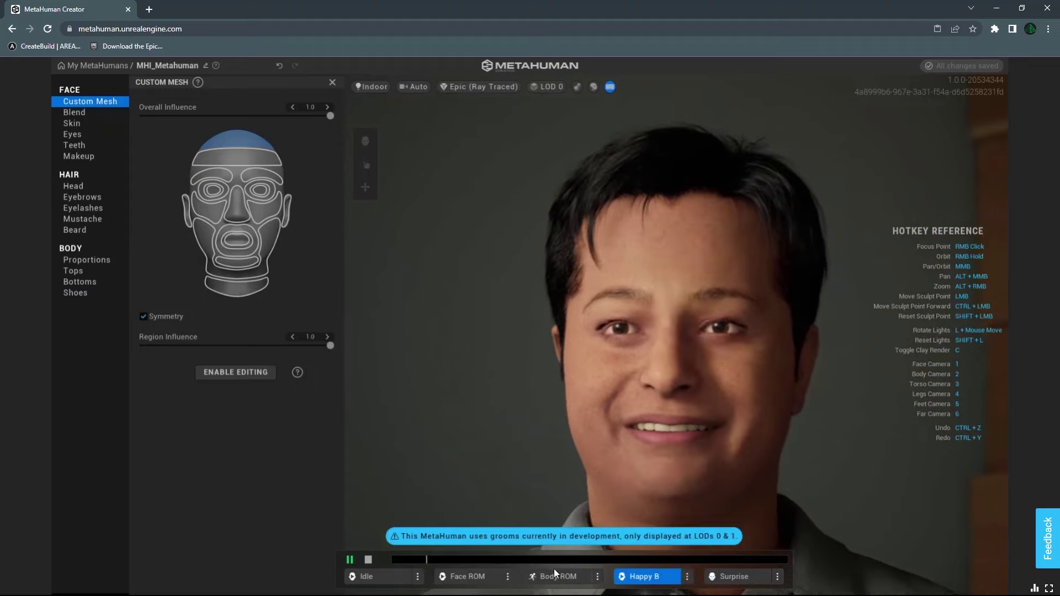
{"action": "left_click", "coordinate": [686, 577]}
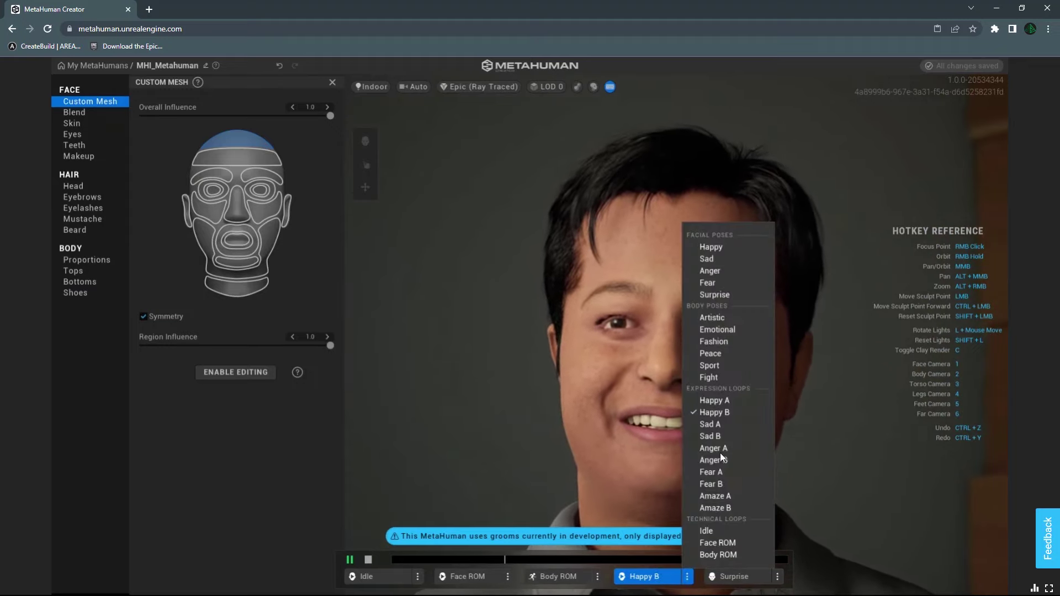
{"action": "left_click", "coordinate": [712, 425]}
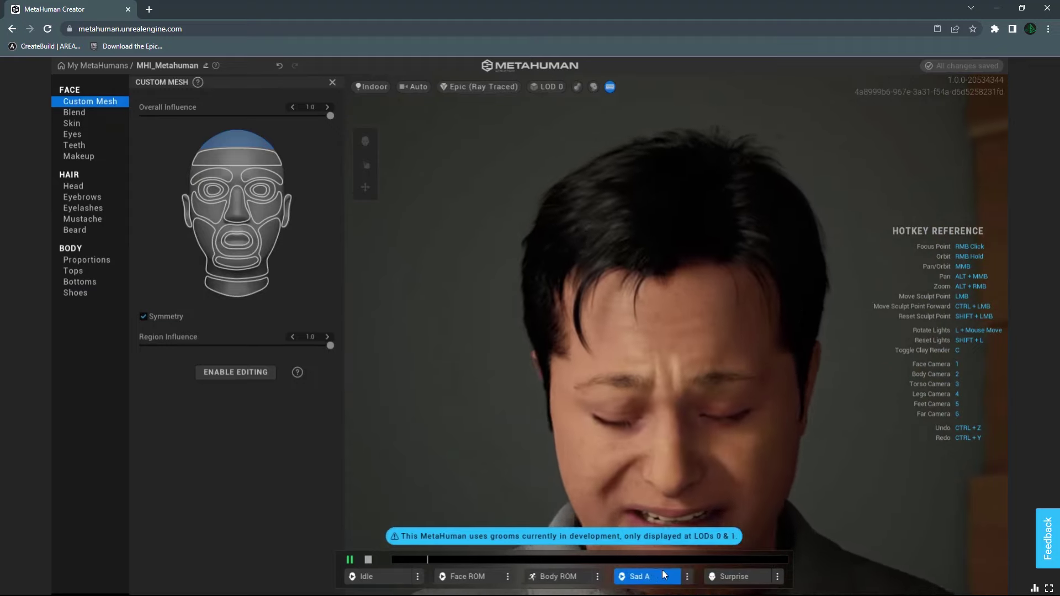
{"action": "left_click", "coordinate": [687, 577]}
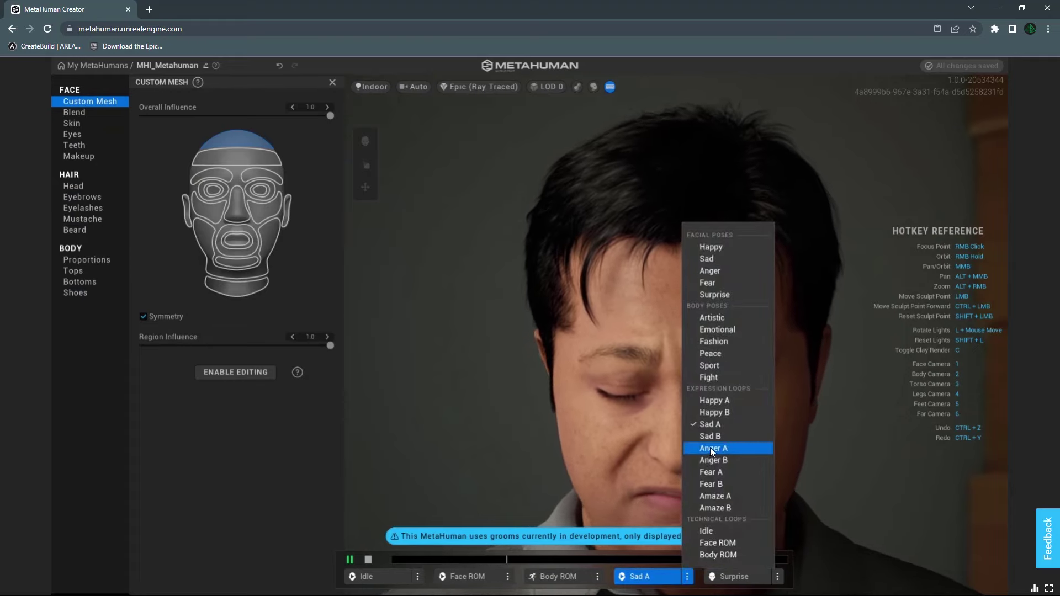
{"action": "left_click", "coordinate": [711, 448]}
Step: Play Fear A and Amaze A, apply the Happy facial pose, then return to Idle
{"action": "left_click", "coordinate": [687, 577]}
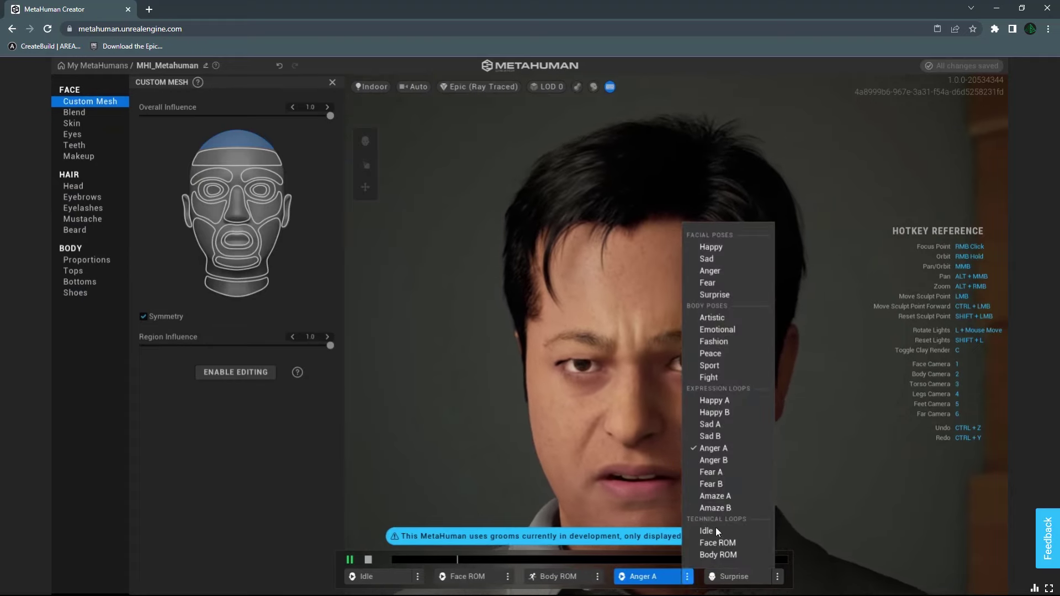
{"action": "left_click", "coordinate": [711, 473]}
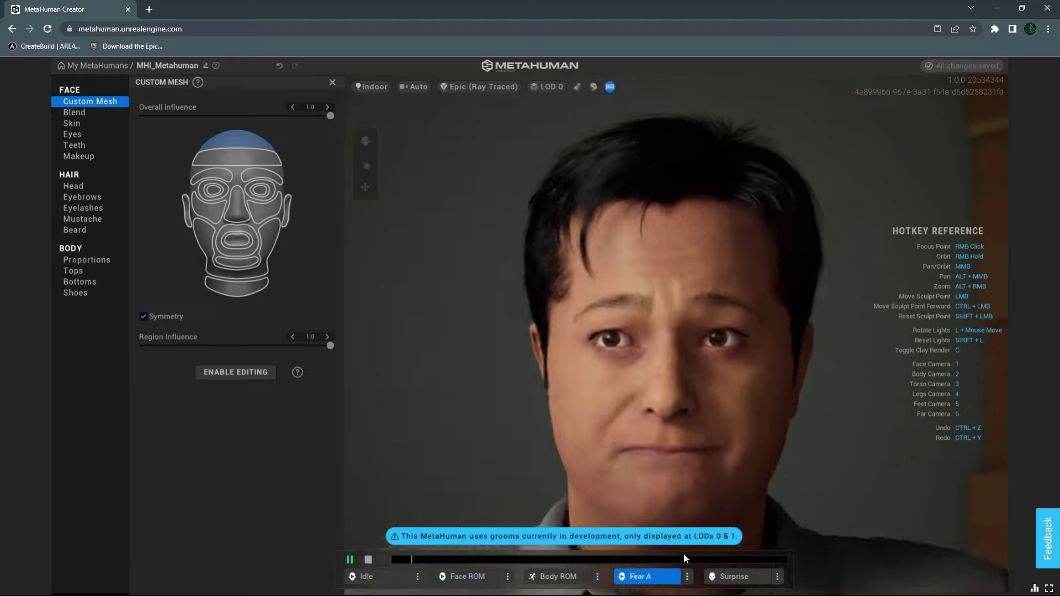
{"action": "left_click", "coordinate": [686, 576]}
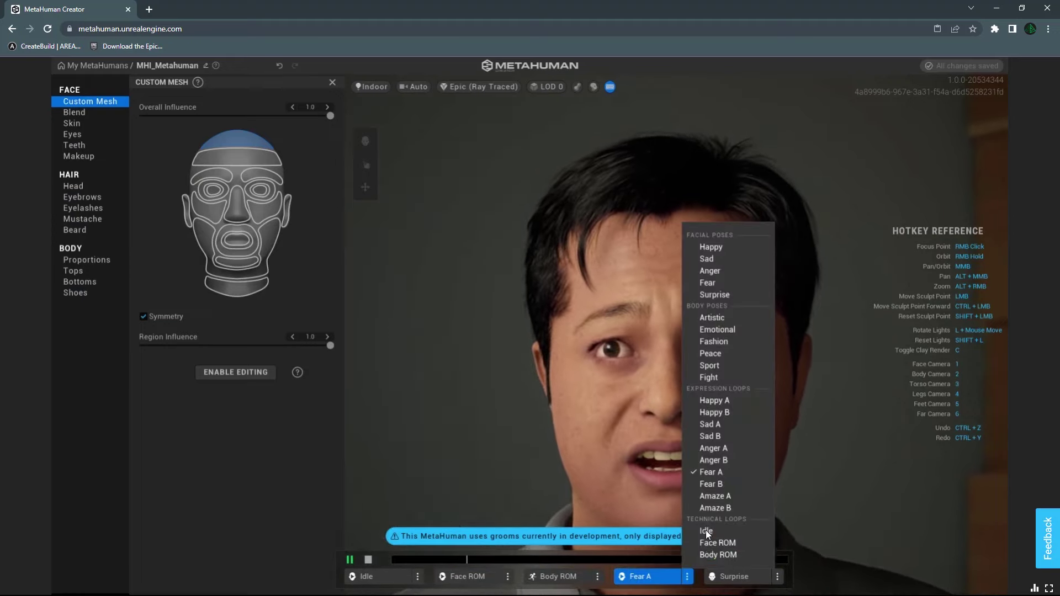
{"action": "left_click", "coordinate": [708, 499]}
{"action": "left_click", "coordinate": [686, 576]}
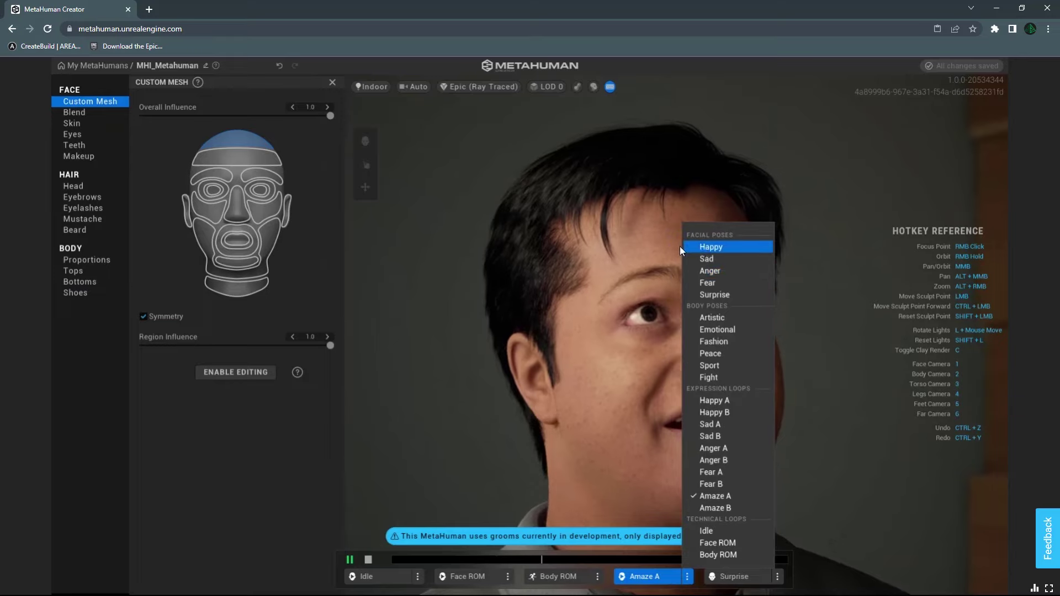
{"action": "left_click", "coordinate": [704, 248]}
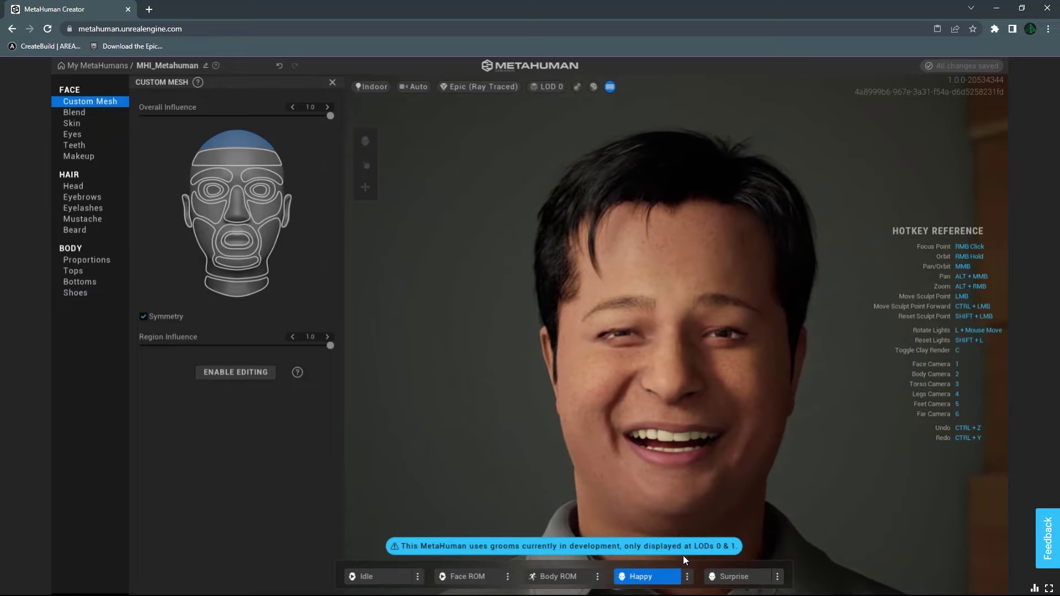
{"action": "left_click", "coordinate": [382, 589]}
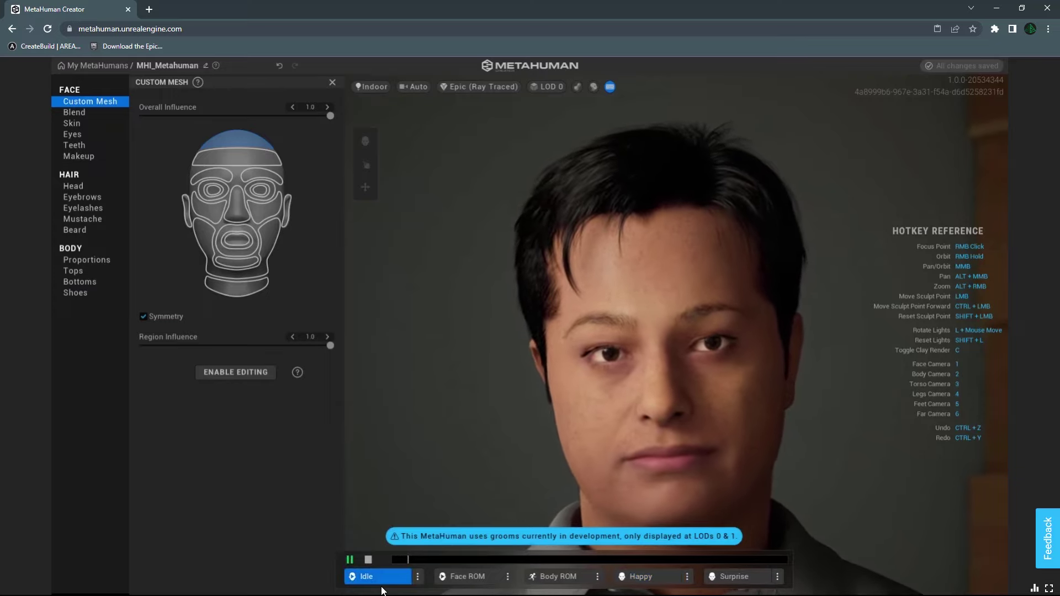
Step: Re-pick the FACE > Skin colour to a warm tan around U 0.74, V 0.45
{"action": "left_click", "coordinate": [77, 124]}
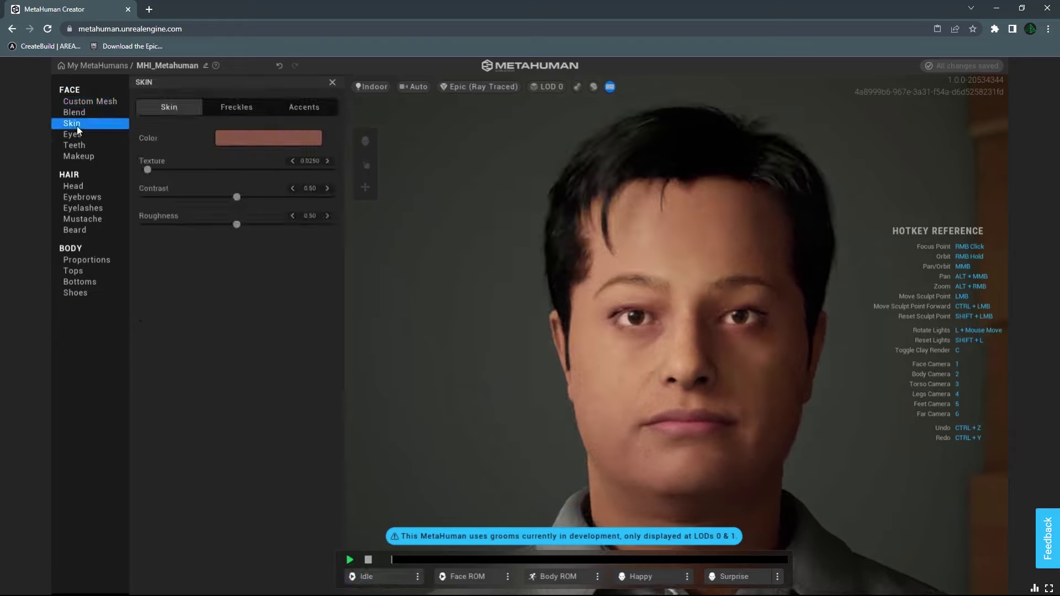
{"action": "left_click", "coordinate": [273, 138]}
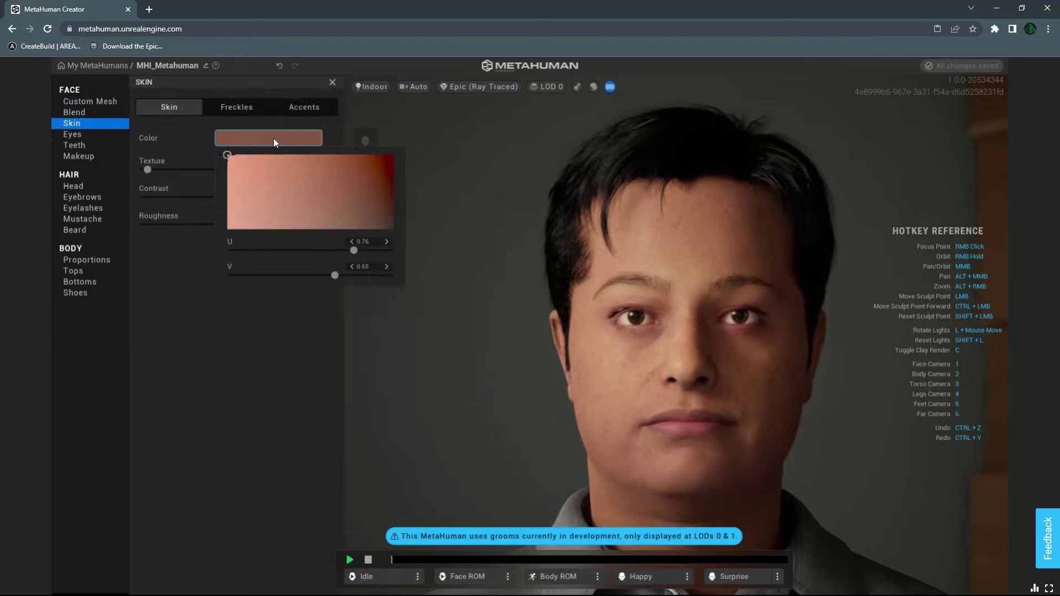
{"action": "left_click", "coordinate": [339, 202]}
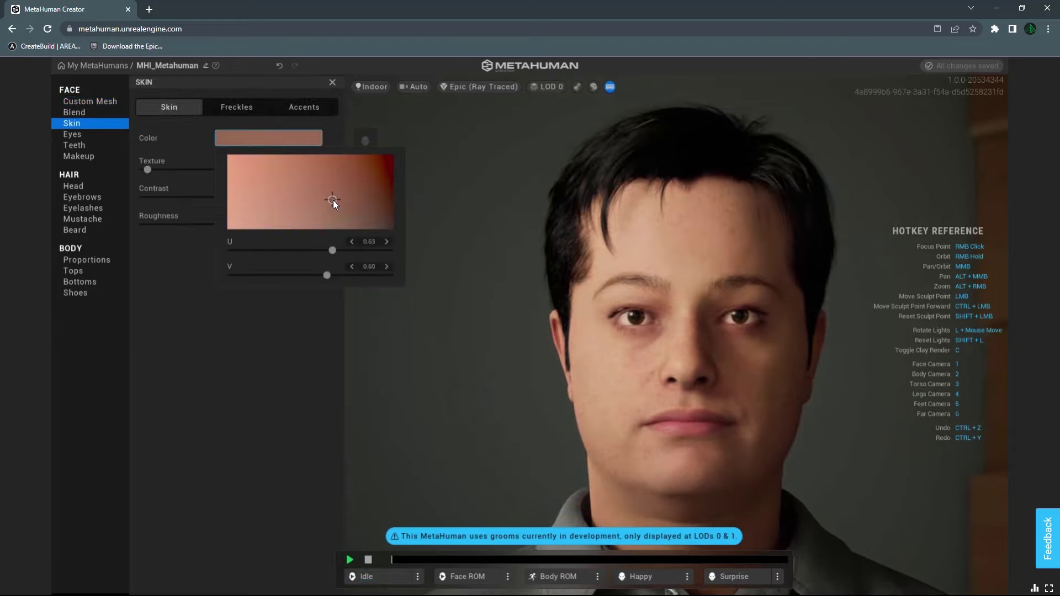
{"action": "mouse_move", "coordinate": [342, 204]}
{"action": "left_mouse_down"}
{"action": "mouse_move", "coordinate": [351, 188]}
{"action": "mouse_move", "coordinate": [362, 198]}
{"action": "mouse_move", "coordinate": [354, 192]}
{"action": "left_mouse_up"}
{"action": "left_click", "coordinate": [245, 365]}
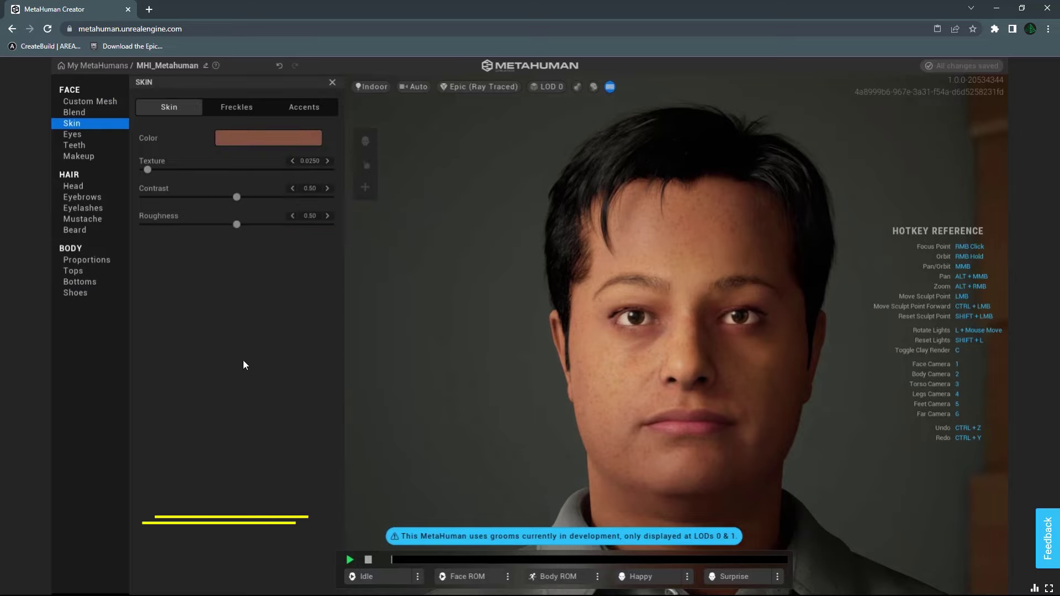